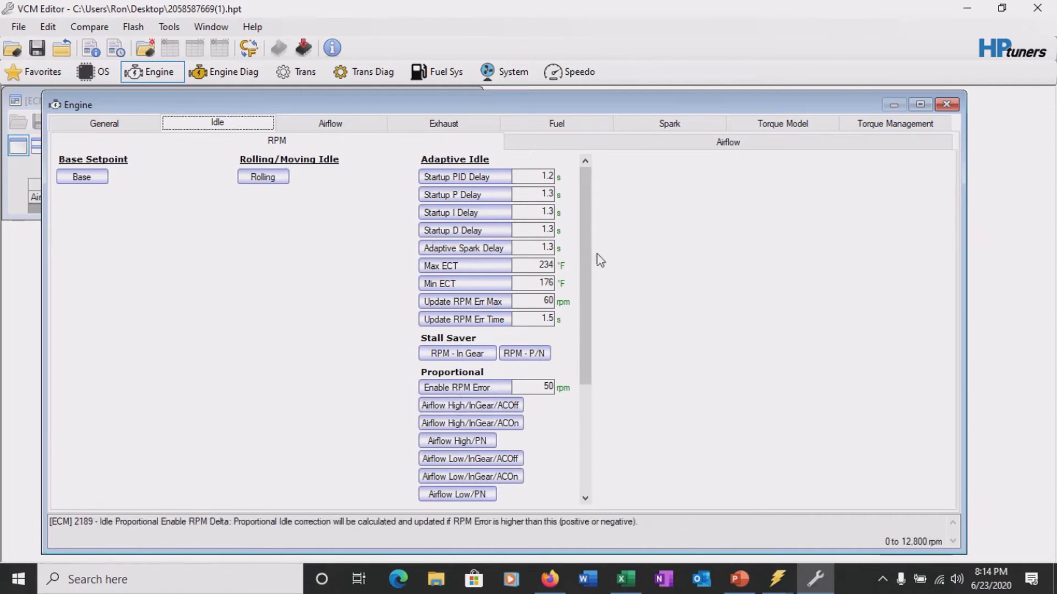
Multiply all Airflow Subtractor values in the Proportional Airflow High/InGear/ACOff table by .8
left_click_drag(586, 243, 579, 346)
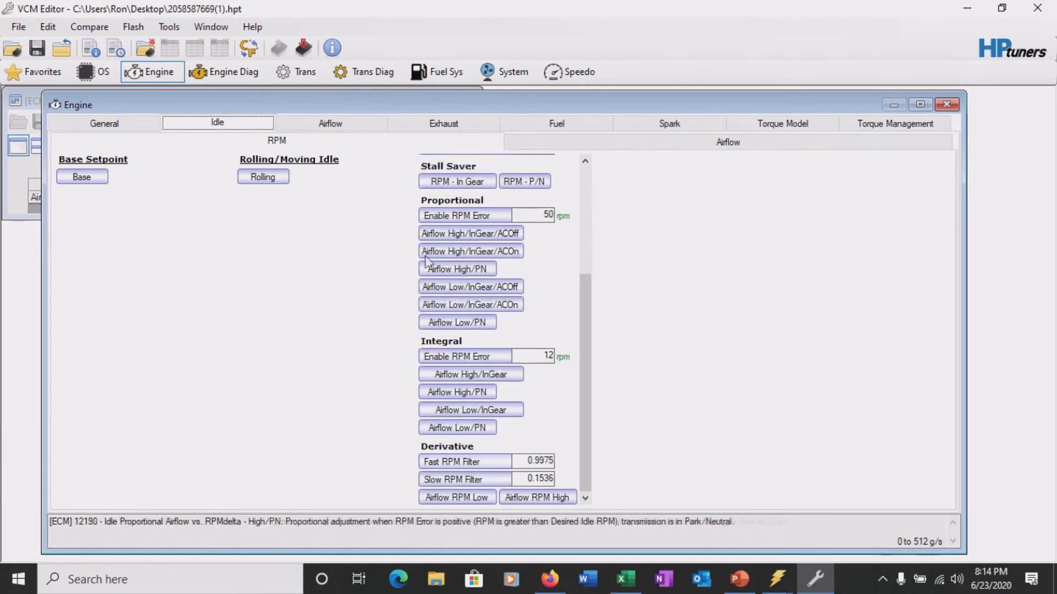
left_click(477, 235)
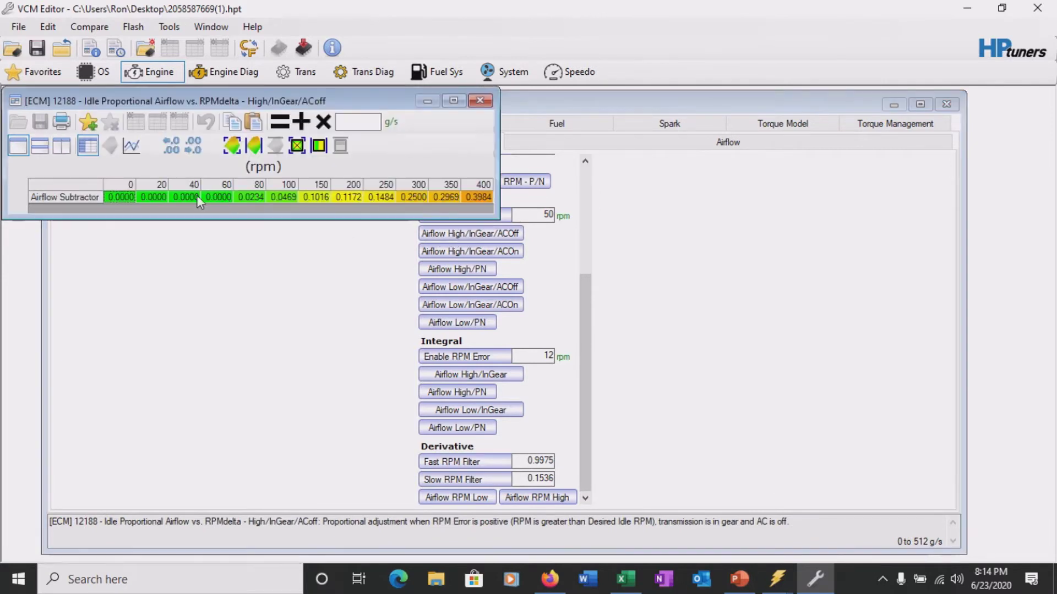
left_click(62, 186)
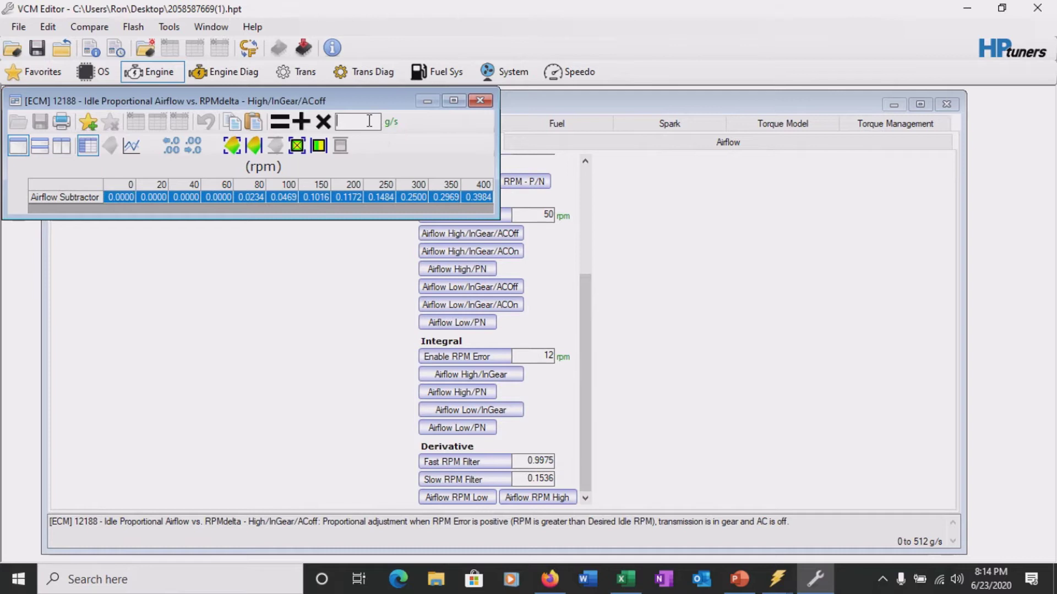
left_click(323, 122)
left_click(473, 99)
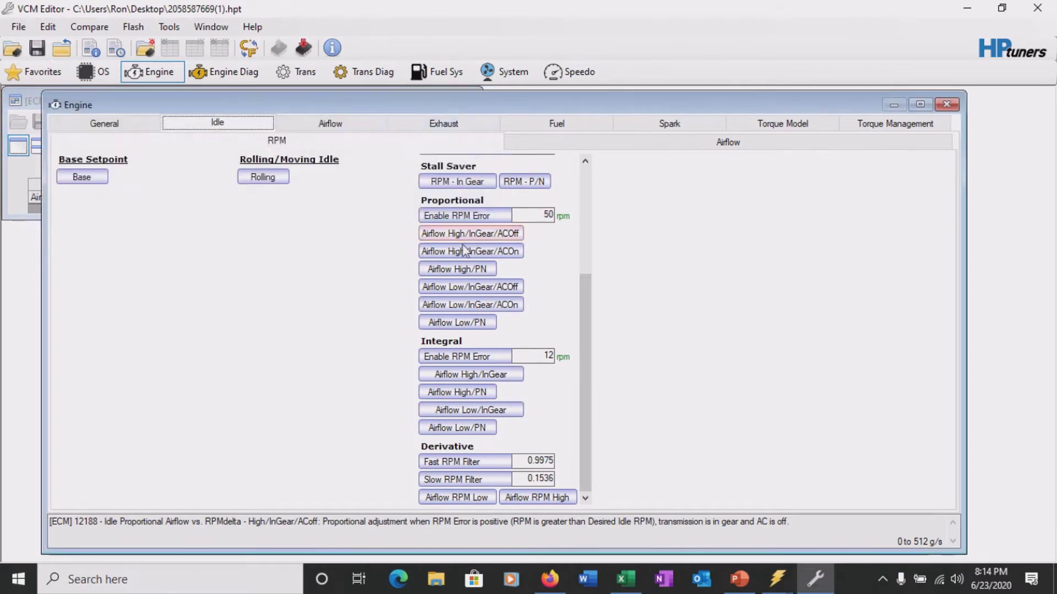
Scale the entire Airflow Subtractor row of the Proportional Airflow High/InGear/ACOn table by a factor of .8
left_click(470, 251)
left_click(148, 248)
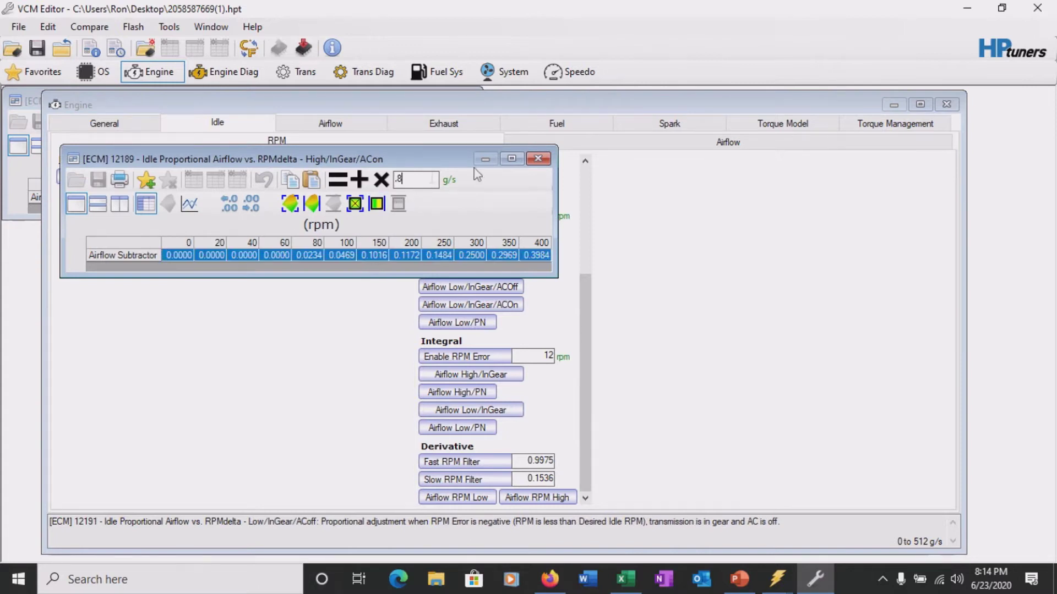
left_click(381, 180)
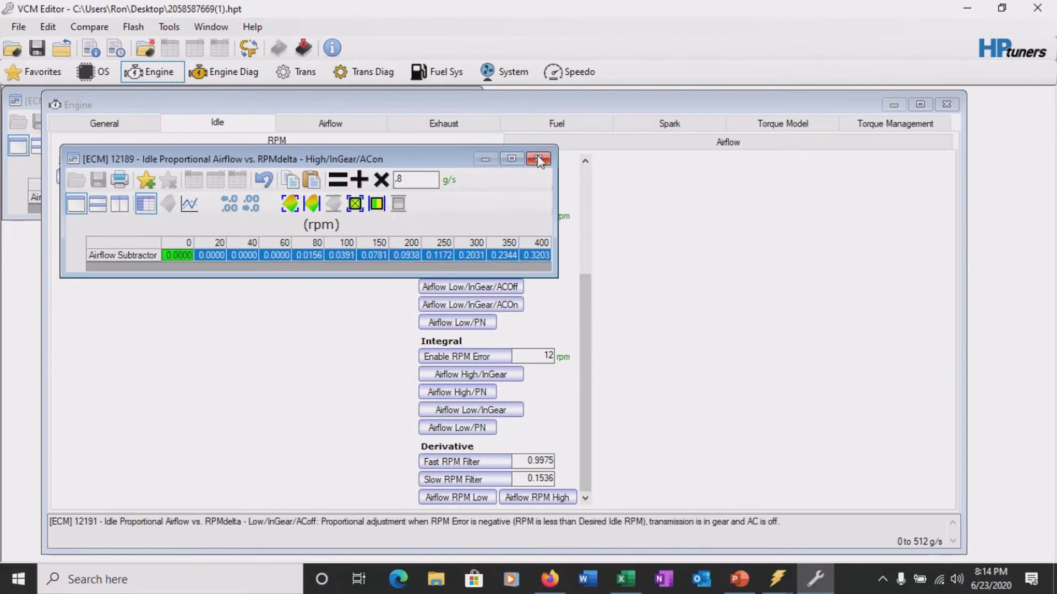
left_click(538, 159)
left_click(471, 287)
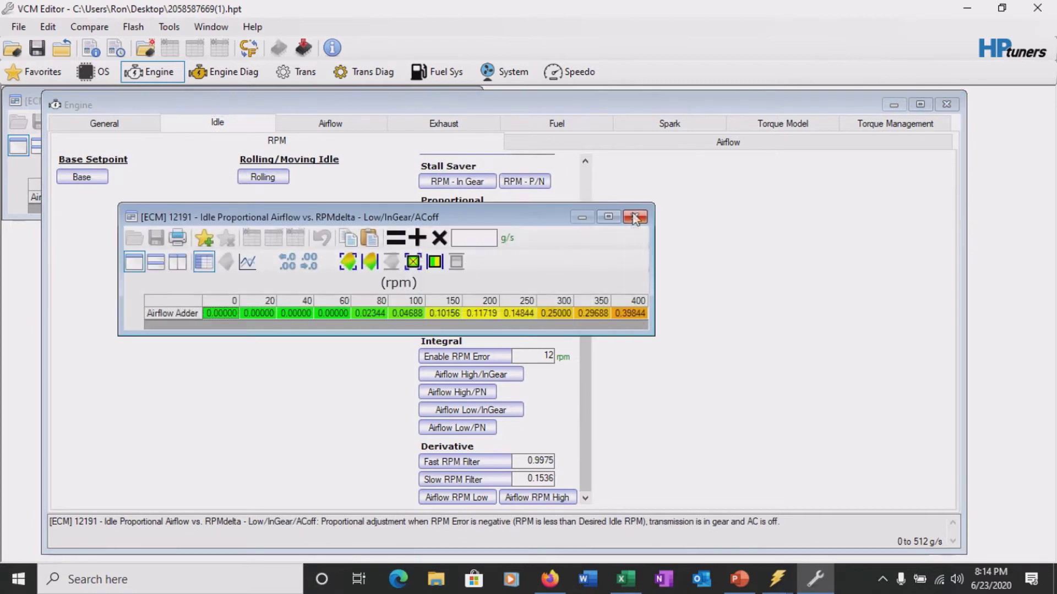
left_click(635, 216)
Multiply every Airflow Subtractor value in the Proportional Airflow High/PN table by .8
left_click(457, 269)
left_click(302, 186)
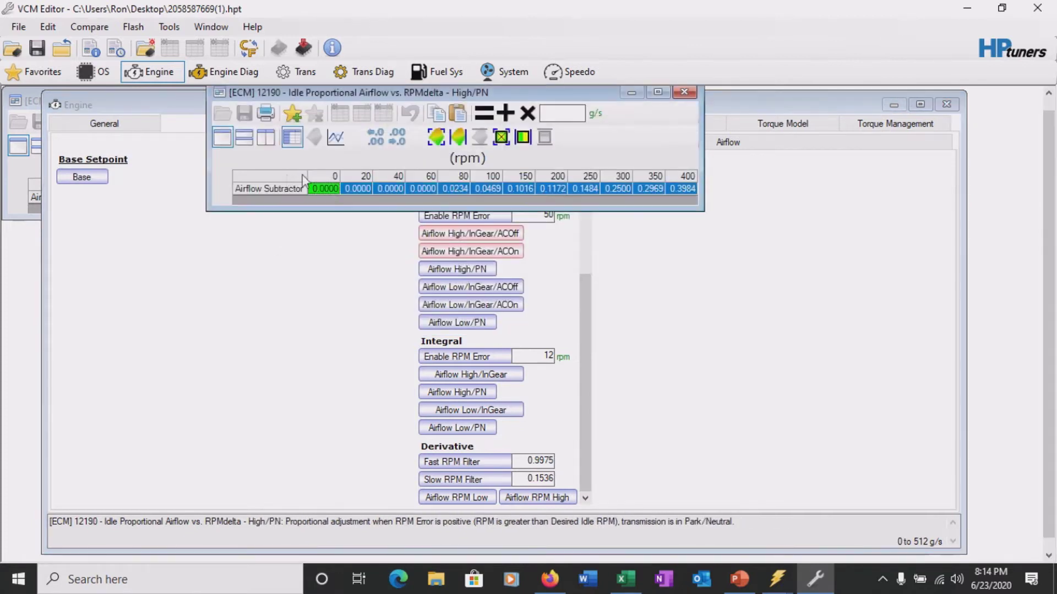
left_click(527, 117)
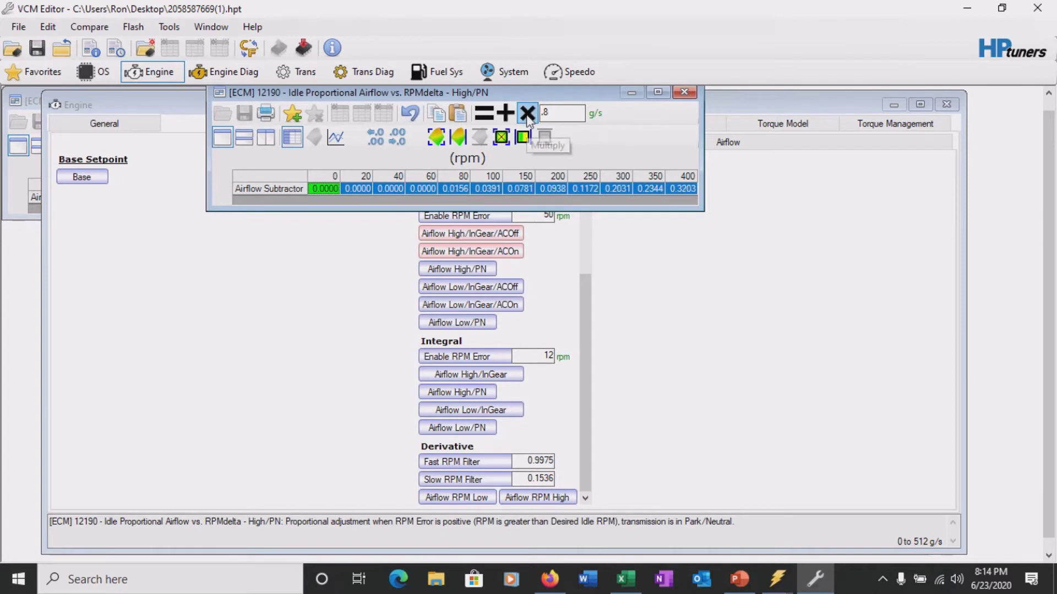
left_click(685, 93)
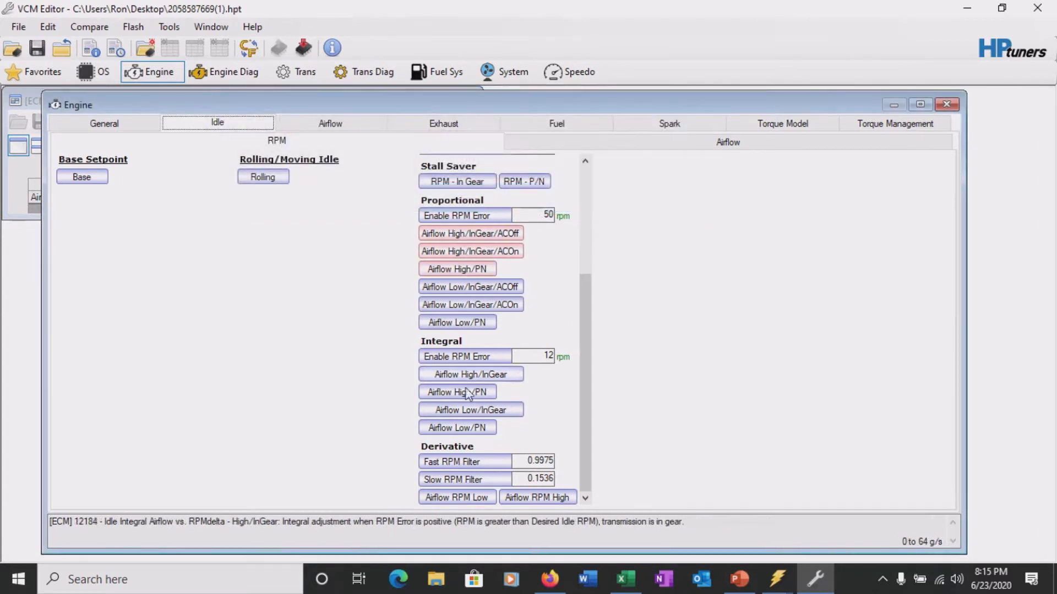
Multiply the whole Airflow Adder row of the Proportional Airflow Low/InGear/ACOff table by .8
left_click(470, 287)
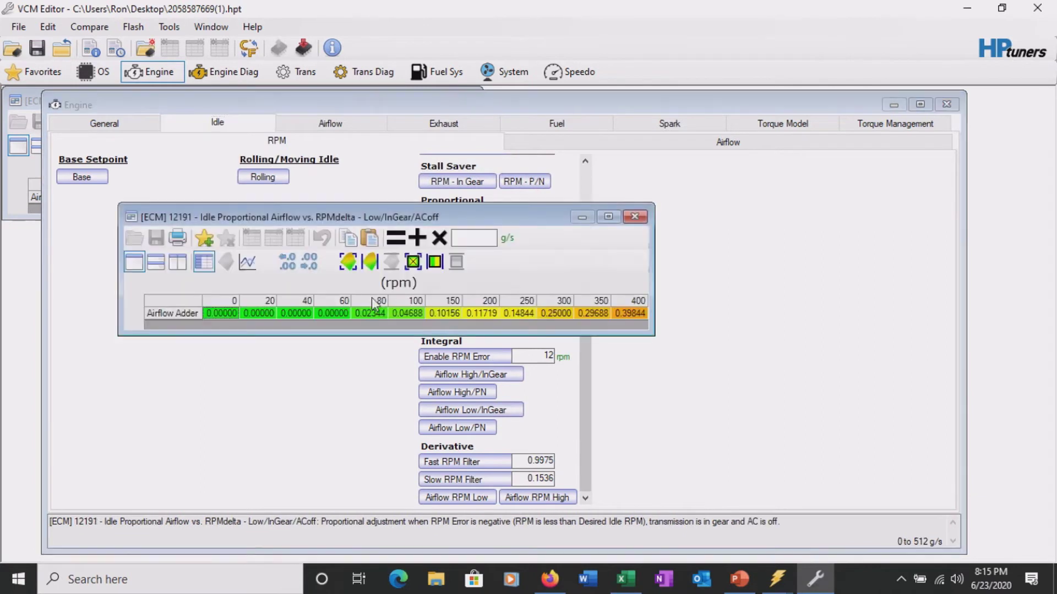
left_click(178, 314)
type(".8")
left_click(438, 238)
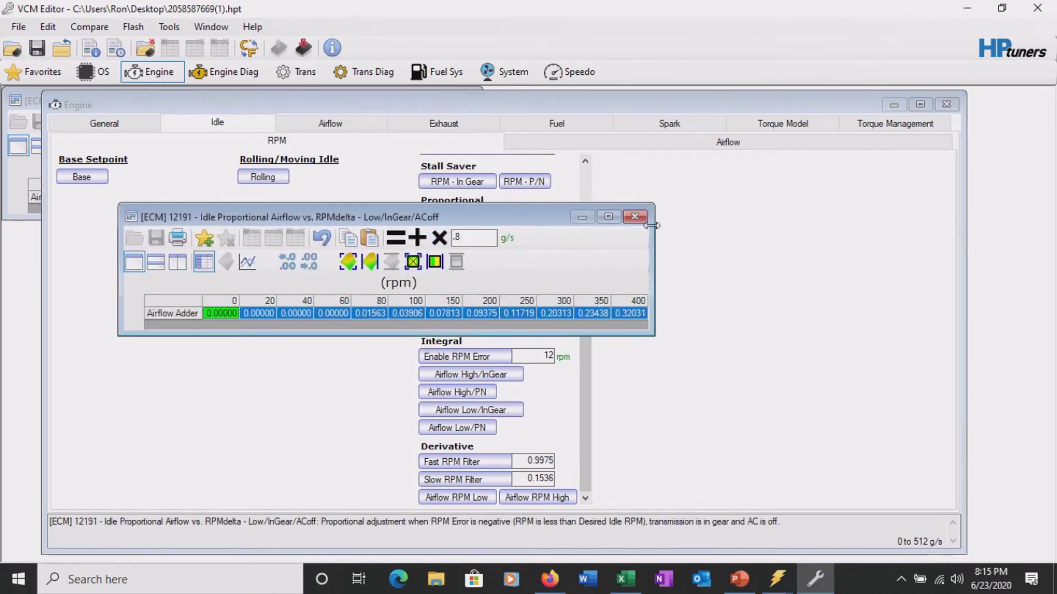
left_click(634, 217)
Multiply the whole Airflow Adder row of the Proportional Airflow Low/InGear/ACOn table by .8
left_click(471, 305)
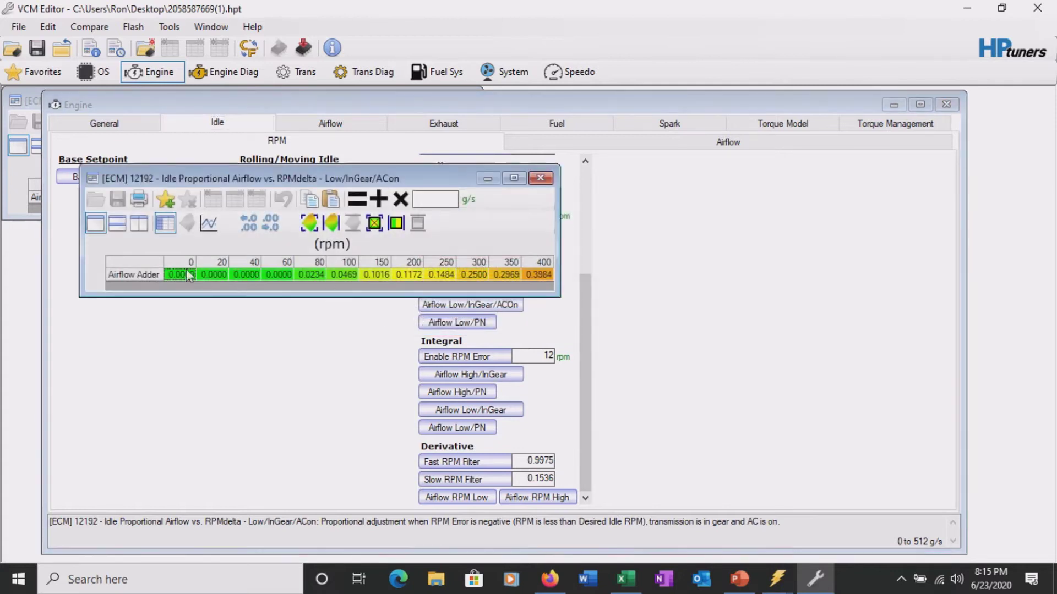
left_click(142, 271)
left_click(400, 199)
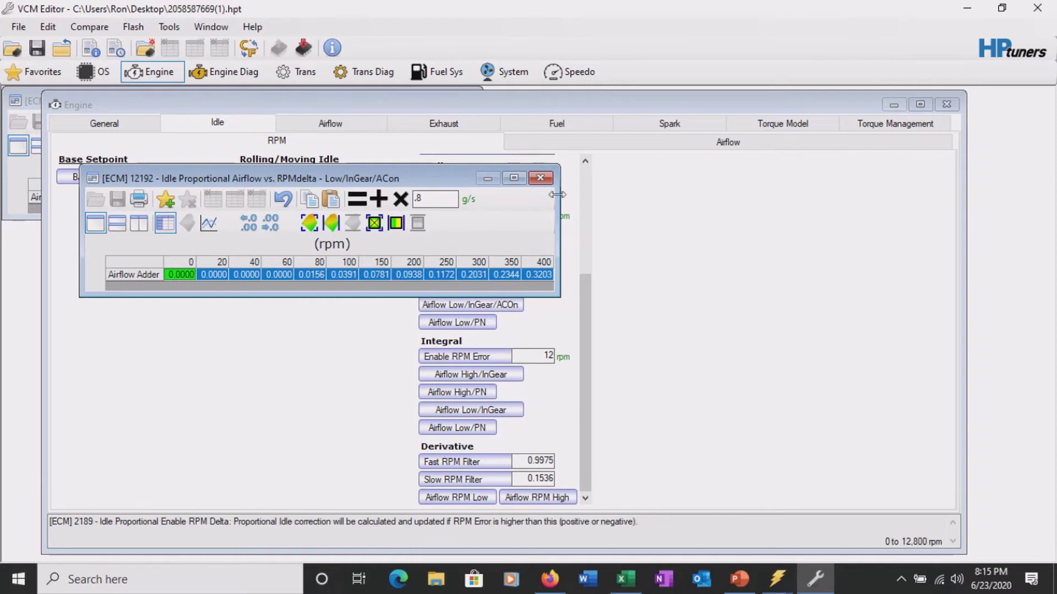
left_click(540, 178)
Multiply the Airflow Adder row of the Proportional Airflow Low/PN table by .8 twice
left_click(457, 322)
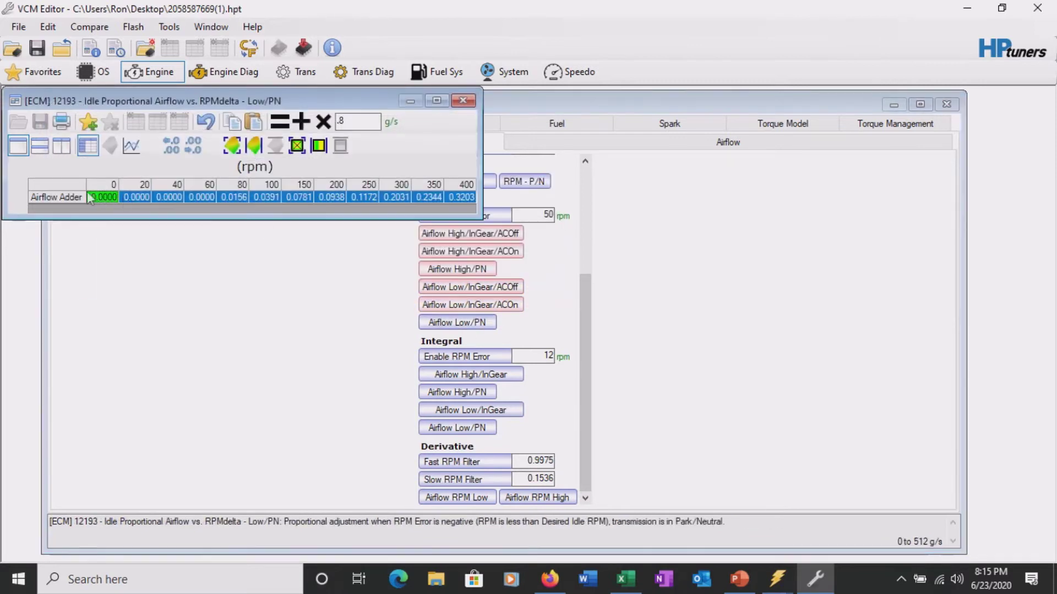
left_click(323, 122)
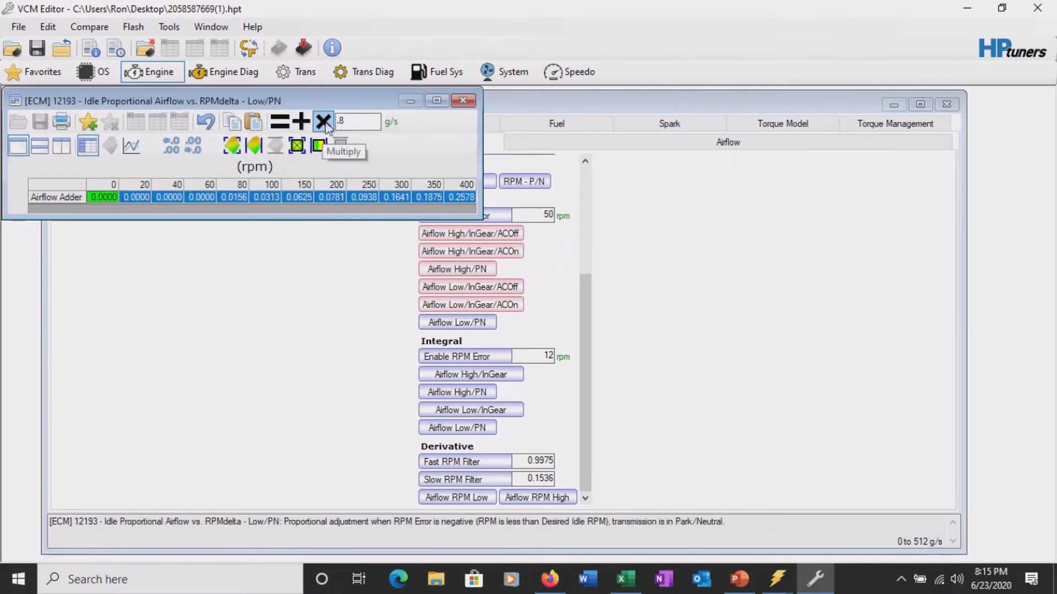
left_click(463, 101)
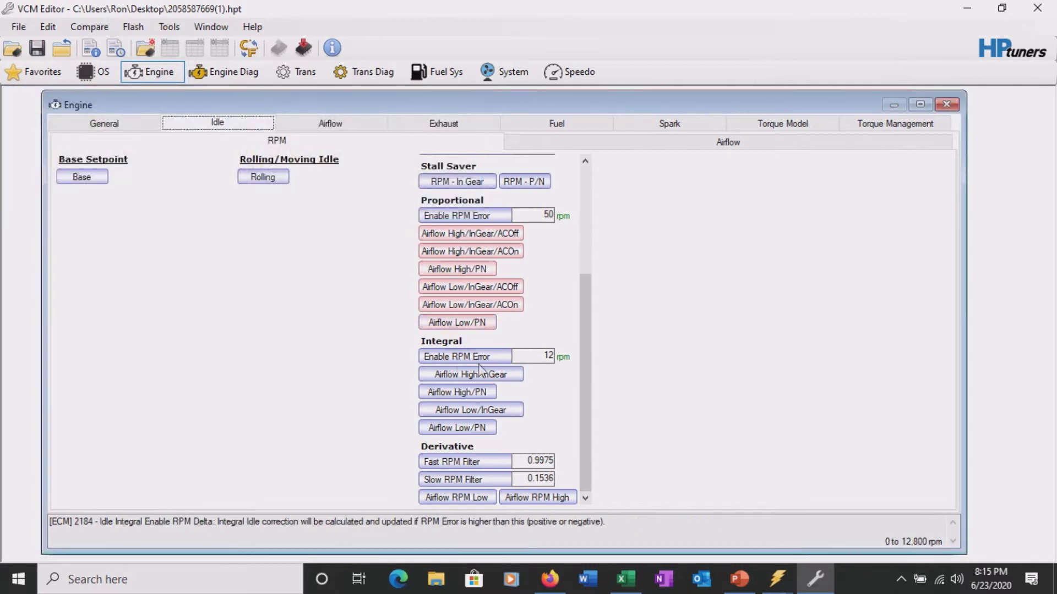
Multiply all Airflow Subtractor values in the Integral Airflow High/InGear table by .8
left_click(454, 374)
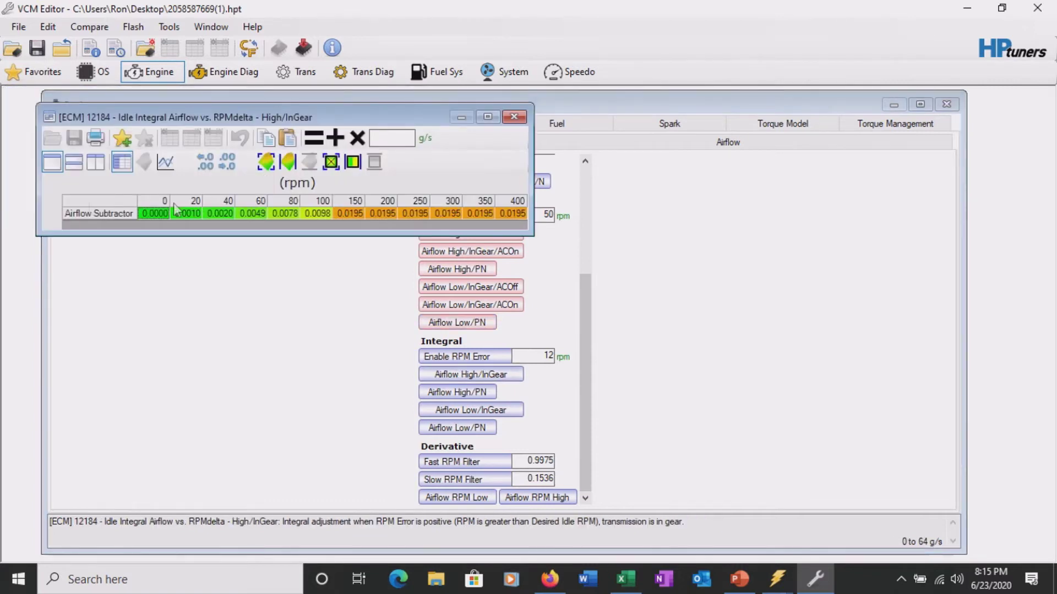
left_click_drag(175, 210, 512, 214)
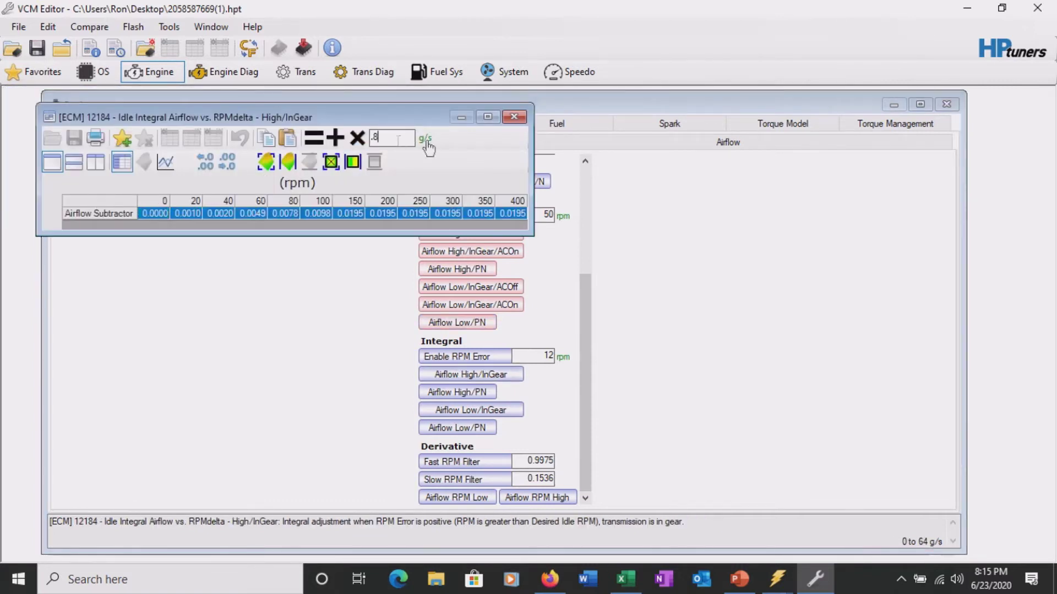
left_click(358, 138)
left_click(516, 119)
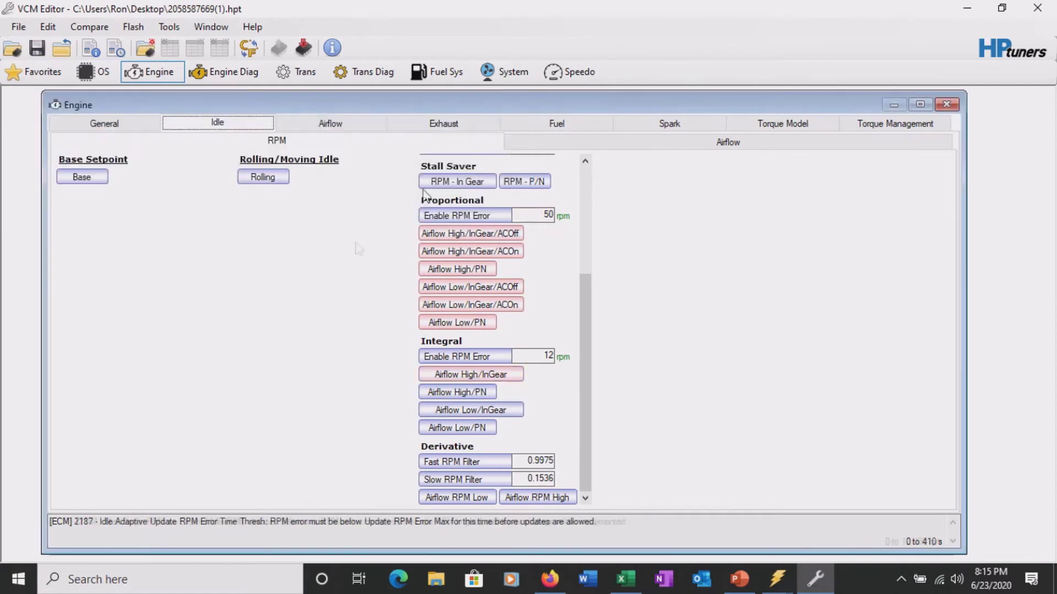
Multiply all values in the Integral Airflow High/PN table by .8
left_click(457, 392)
type(".8")
left_click(357, 271)
left_click(513, 250)
Multiply all Airflow Adder values in the Integral Airflow Low/InGear table by .8
left_click(471, 410)
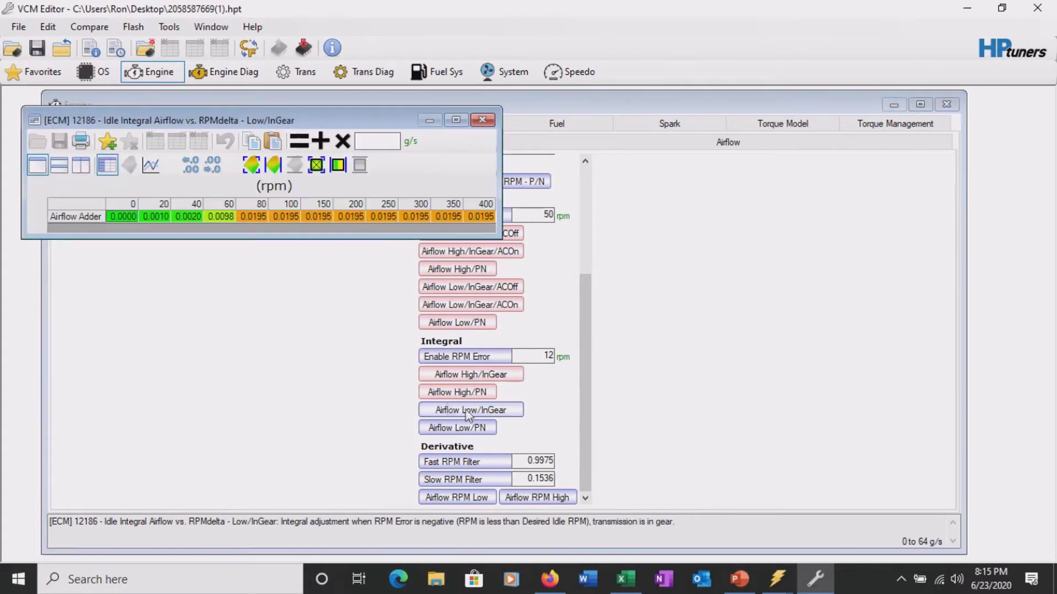
left_click(93, 217)
left_click(344, 142)
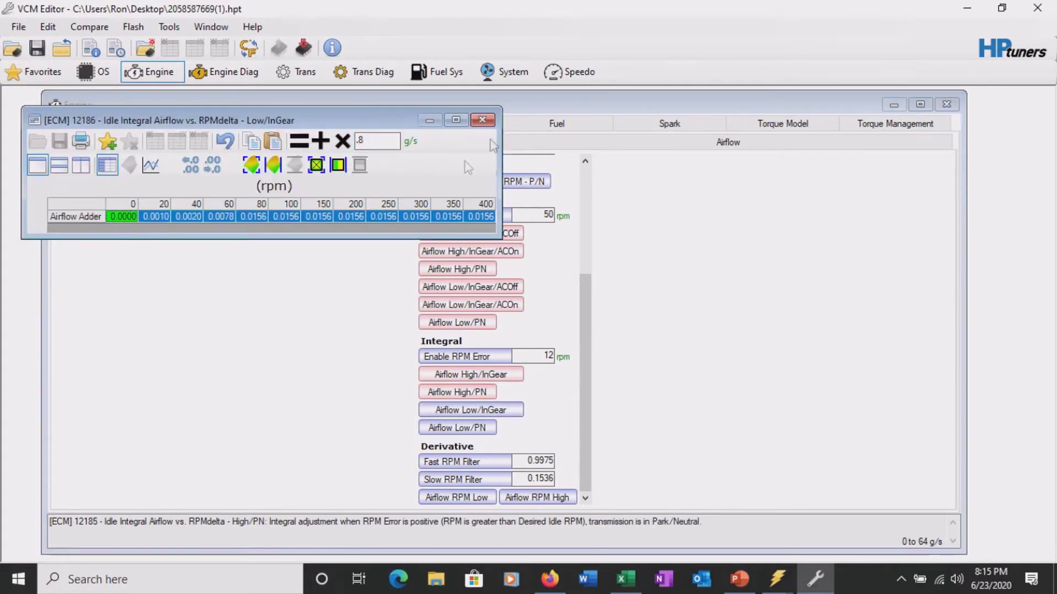
left_click(482, 120)
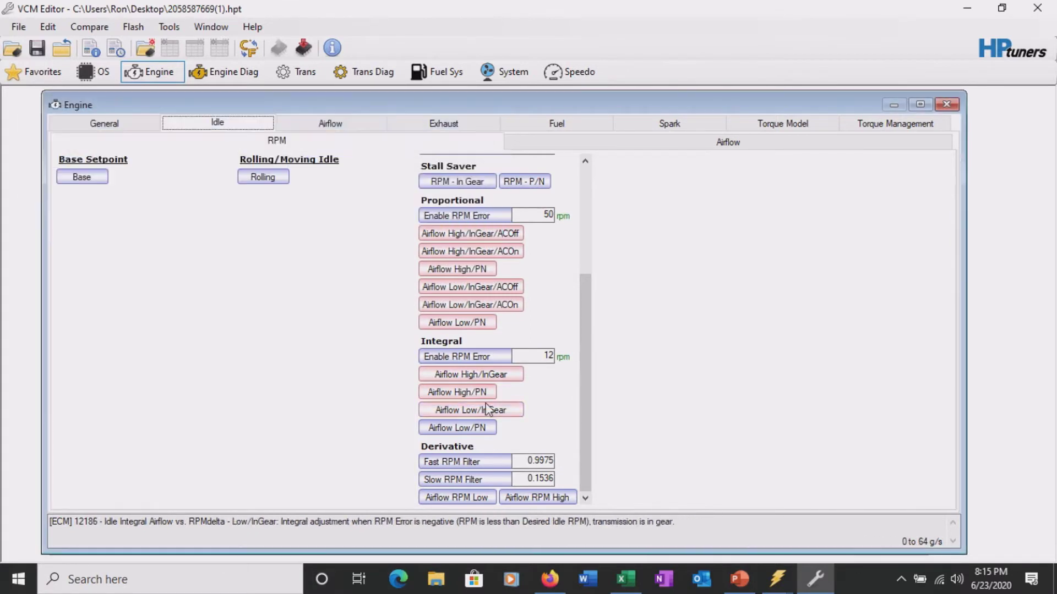
Multiply all Airflow Adder values in the Integral Airflow Low/PN table by .8
left_click(457, 427)
left_click(95, 236)
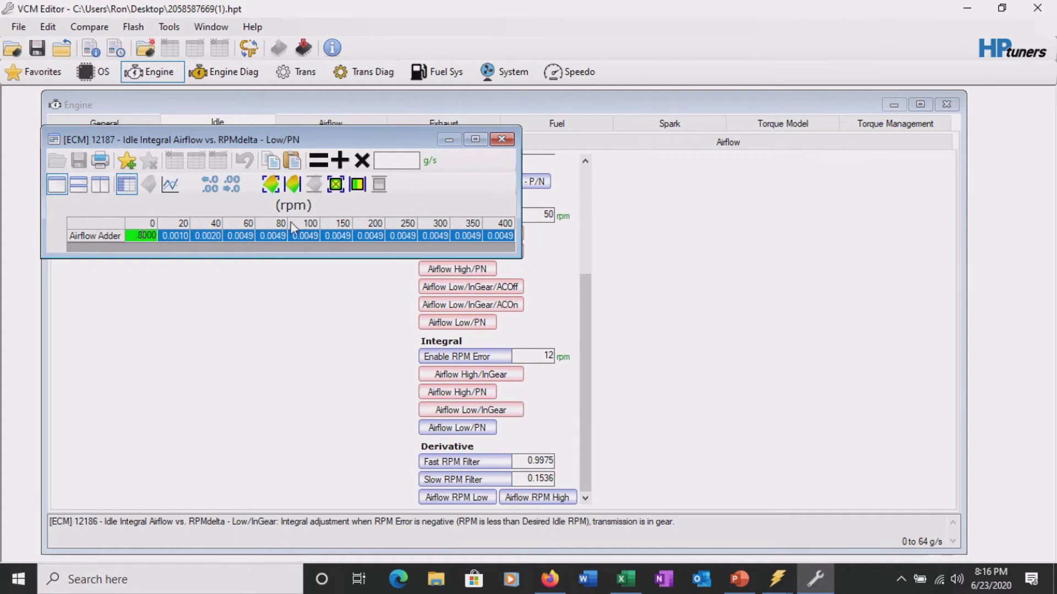
left_click(270, 205)
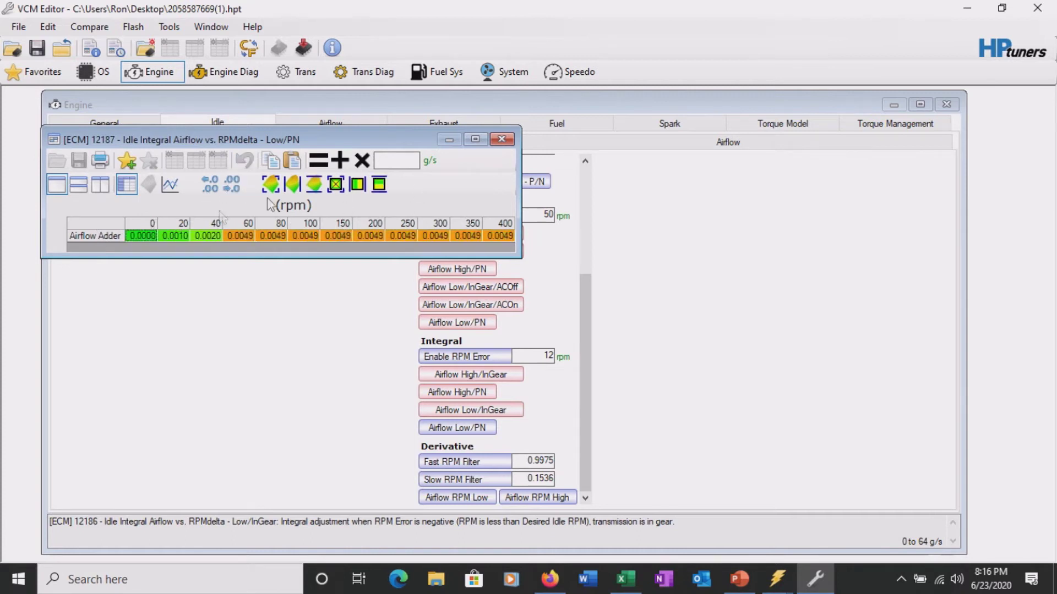
key("ctrl+a")
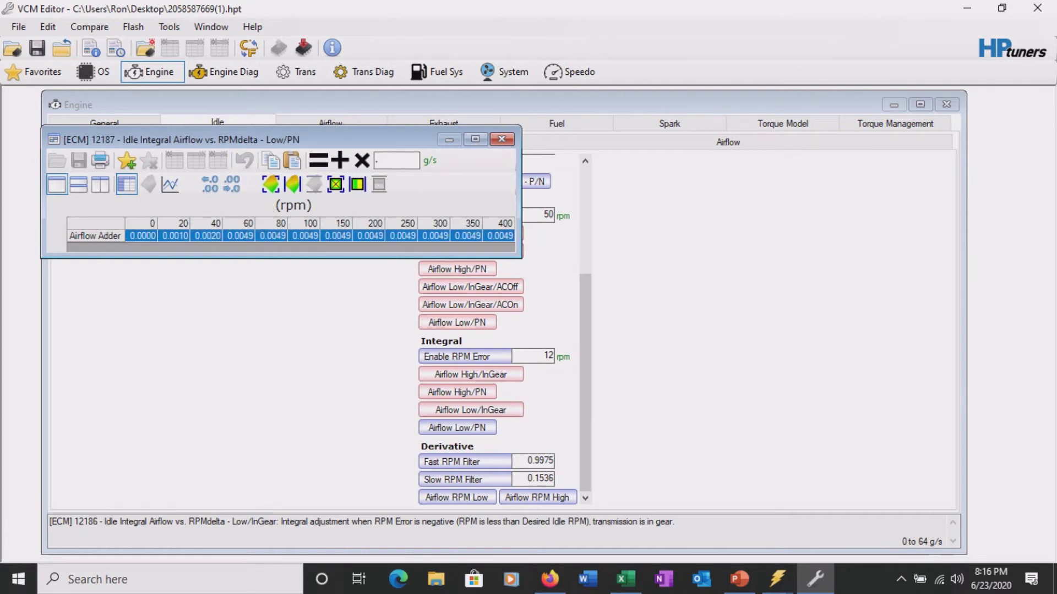
left_click(501, 140)
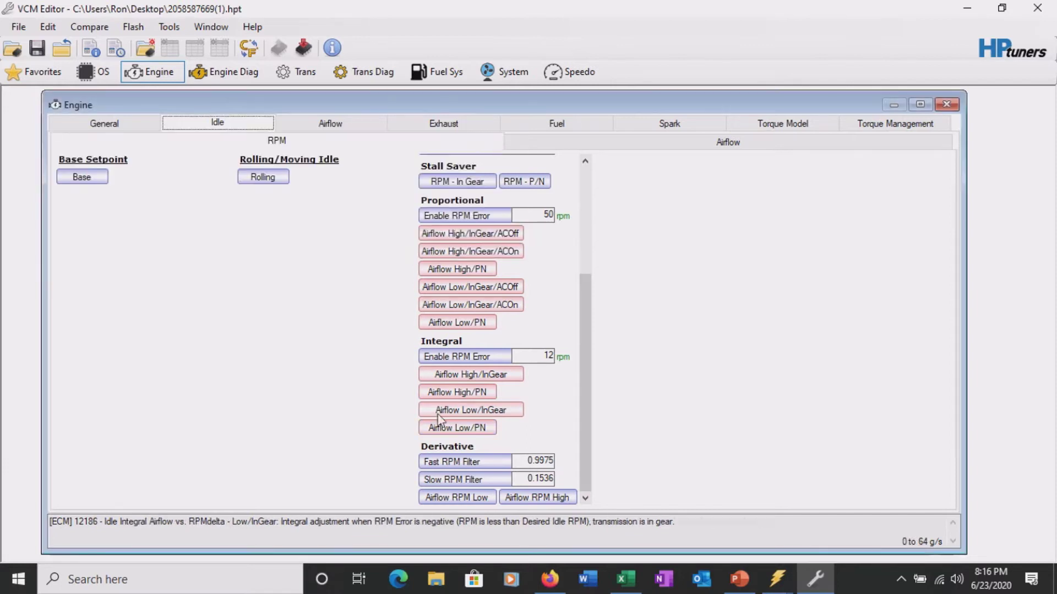
Multiply all values in the Derivative Airflow RPM Low table by .8
left_click(456, 497)
key("ctrl+a")
type(".8")
left_click(323, 122)
left_click(418, 100)
Scale the whole Airflow Subtractor row of the Derivative Airflow RPM High table by the same factor
left_click(536, 498)
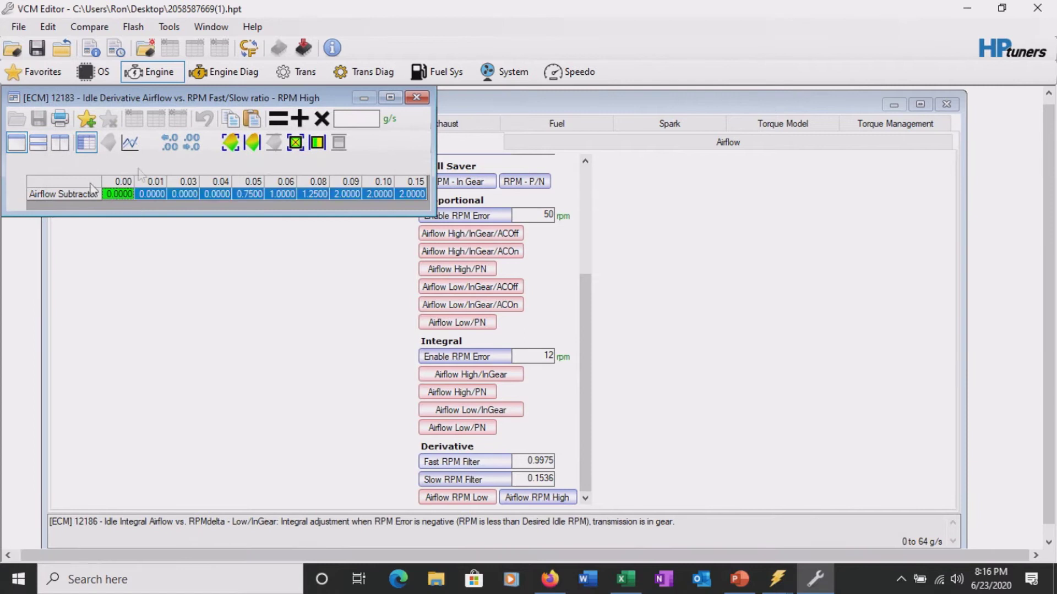
left_click(323, 121)
left_click(416, 97)
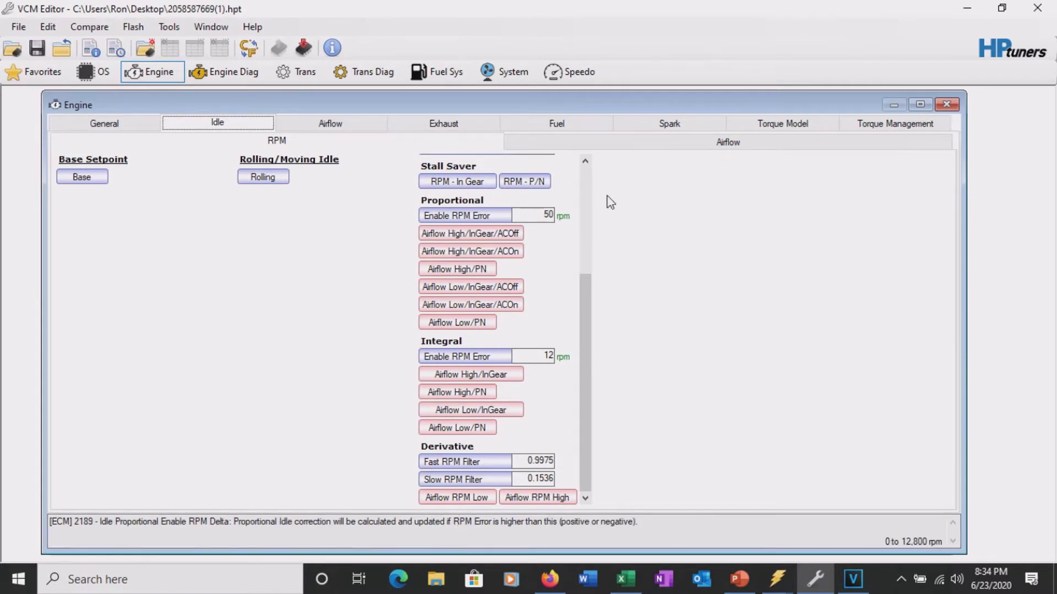
Multiply all Gear and P/N values in the Base Running Idle Airflow vs. Coolant Temp table by .8
scroll(590, 199, "up", 5)
left_click_drag(586, 209, 576, 386)
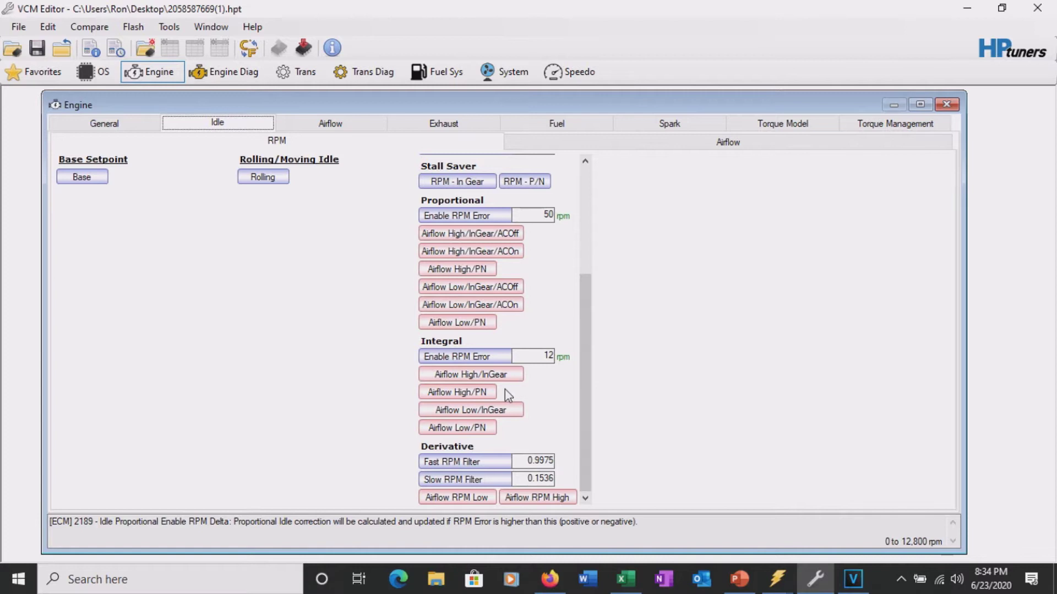
left_click(744, 145)
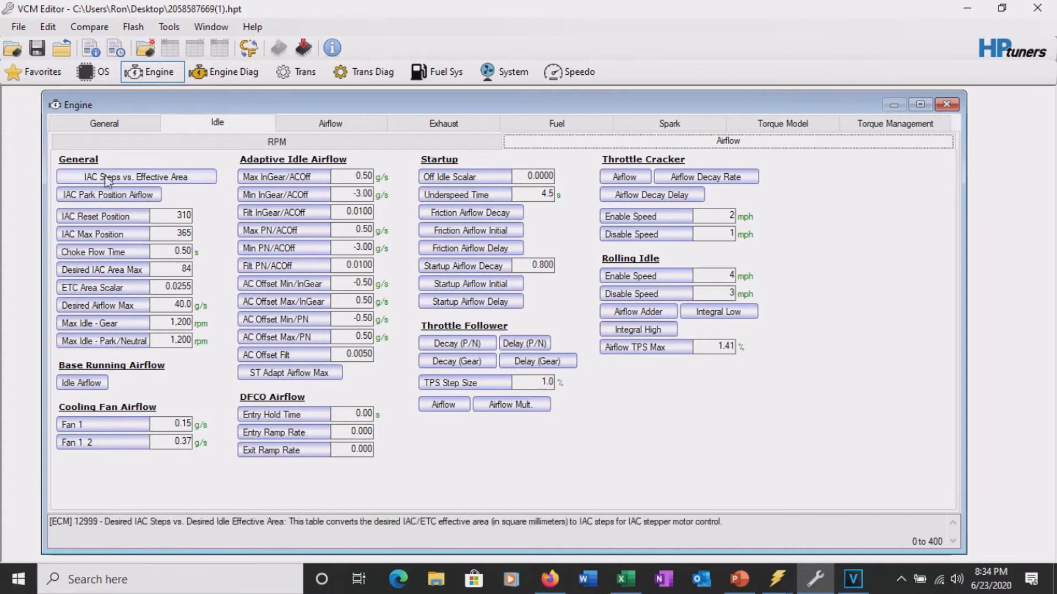
left_click(91, 382)
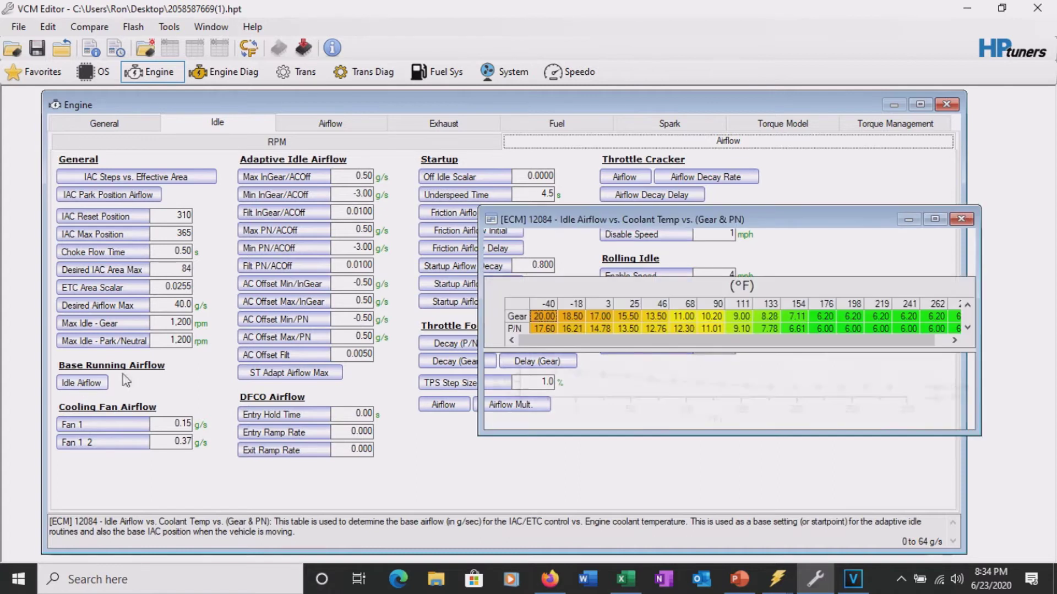
key("ctrl+a")
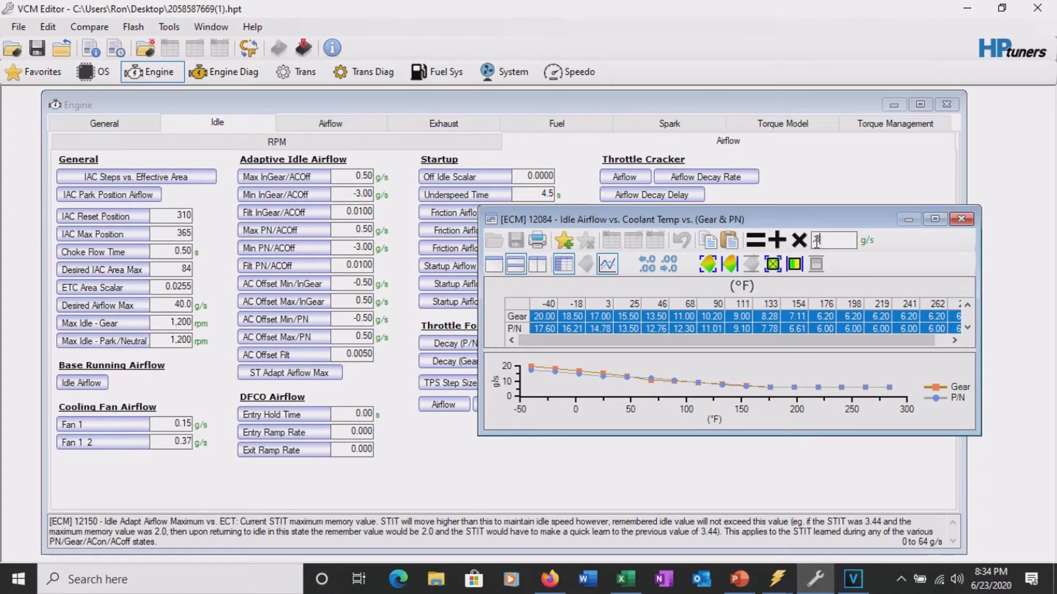
left_click(798, 241)
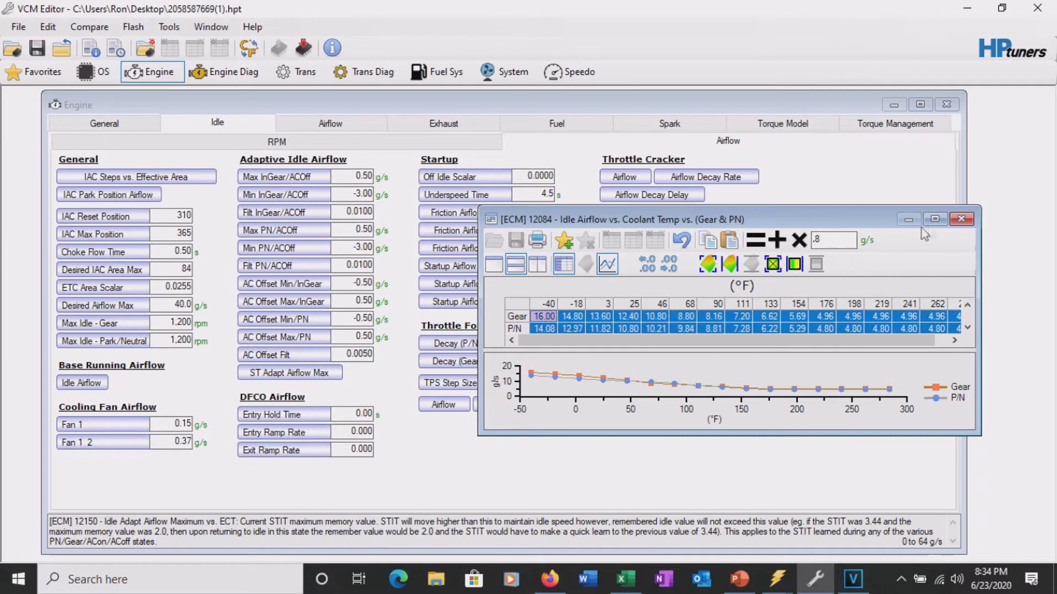
left_click(961, 219)
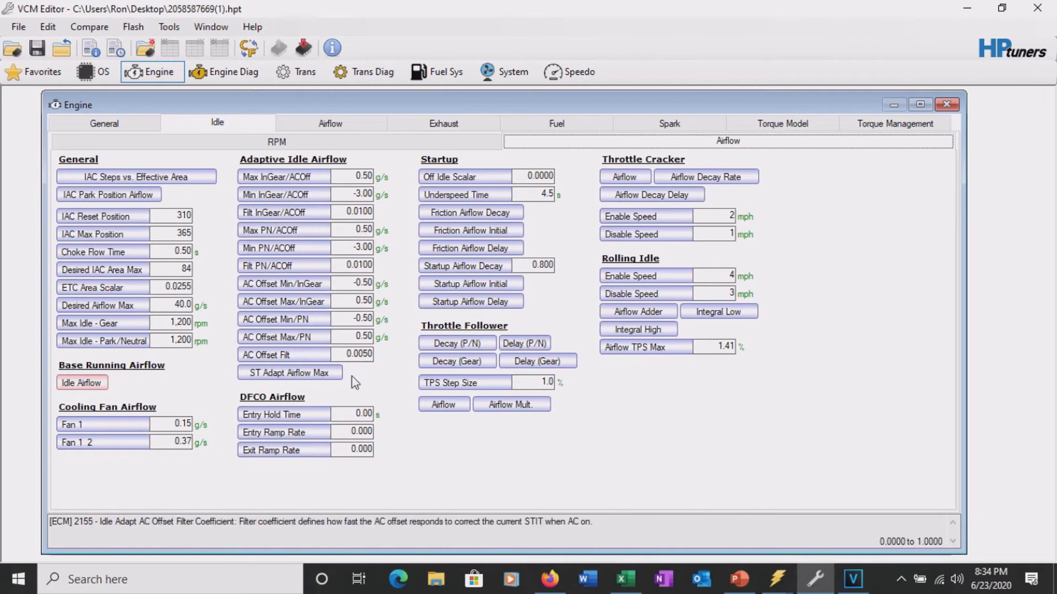
Review the ST Adapt Airflow Max table, and set the Fan 1 cooling fan airflow to .12 g/s
left_click(290, 375)
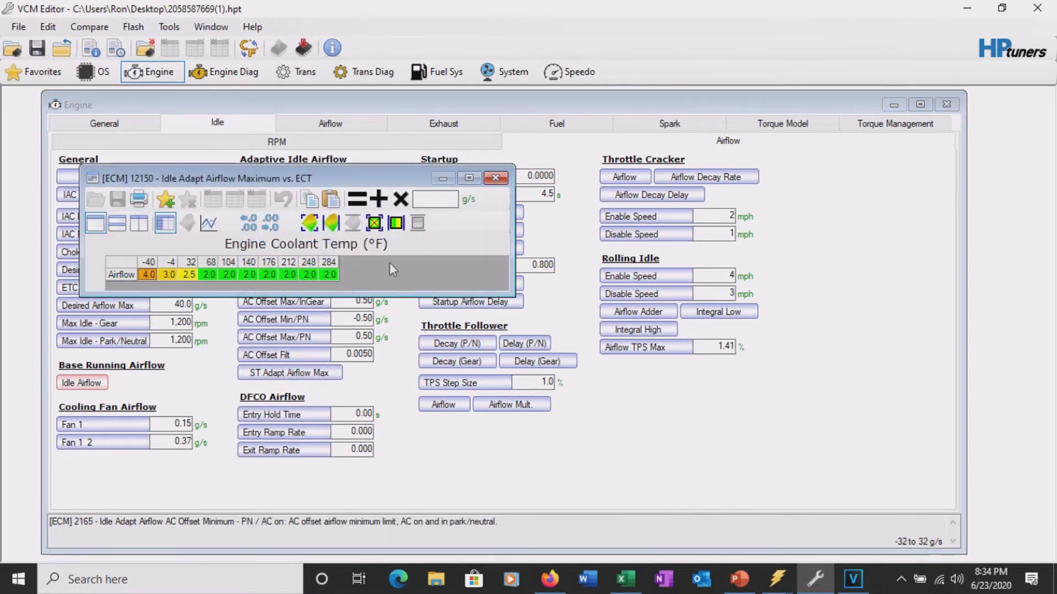
left_click(495, 178)
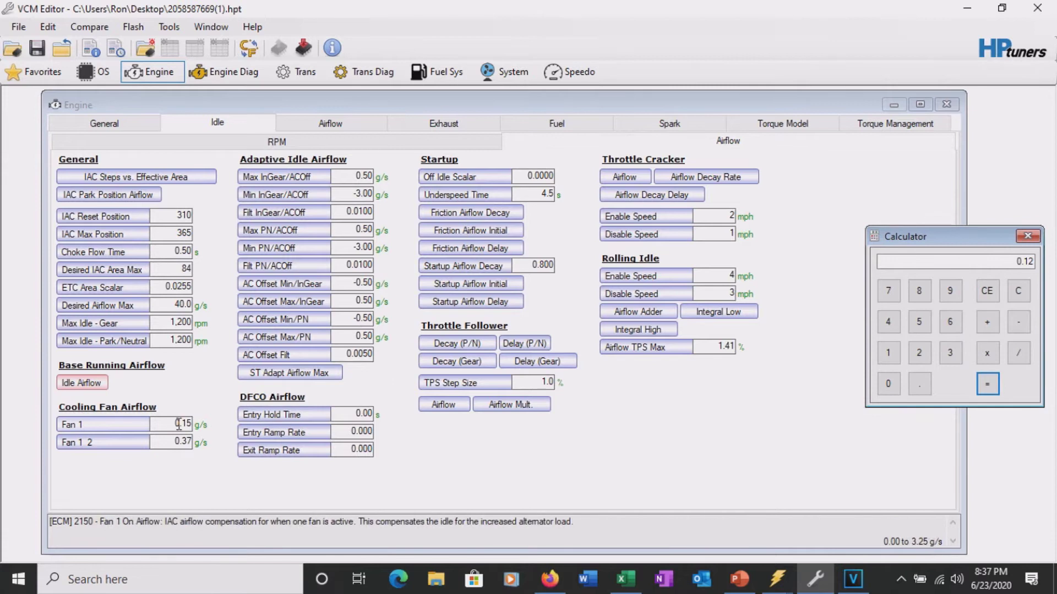
left_click(178, 424)
type(".12")
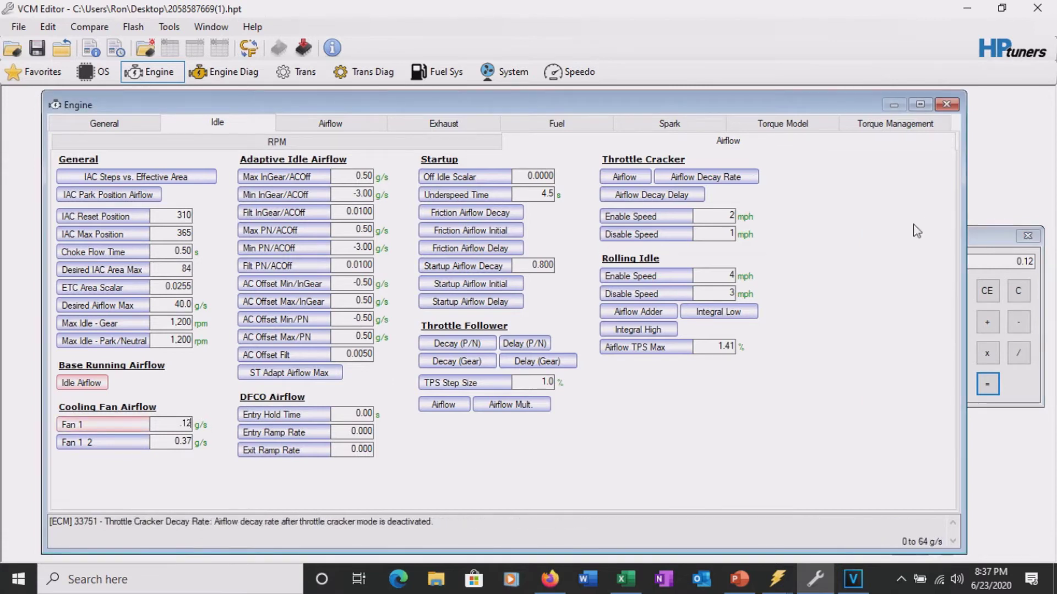
Calculate .37 × .8 in the calculator and set the Fan 1 2 cooling fan airflow to .296 g/s
left_click(984, 260)
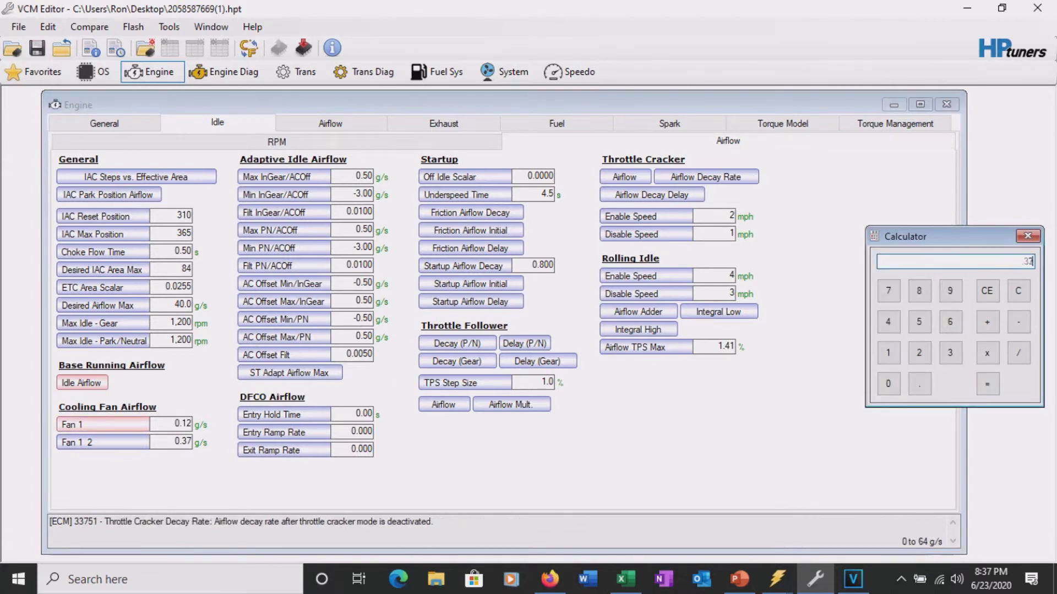
left_click(987, 353)
left_click(919, 384)
left_click(919, 290)
left_click(987, 383)
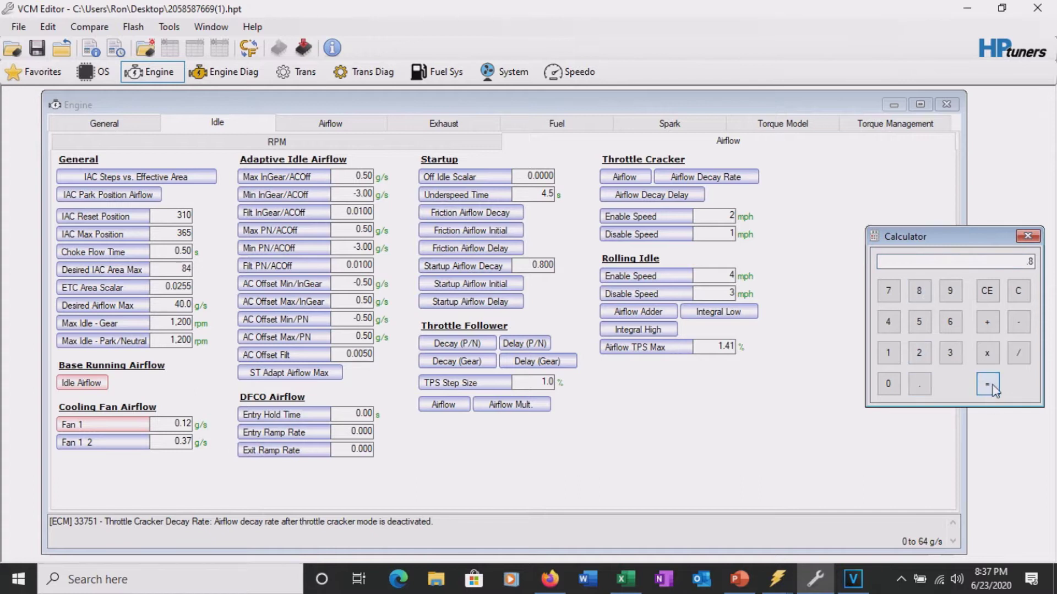
left_click(178, 442)
type(".296")
Calculate .5 × .8 and set the adaptive idle Max InGear/ACOff and Max PN/ACOff values to .4 g/s
left_click(989, 260)
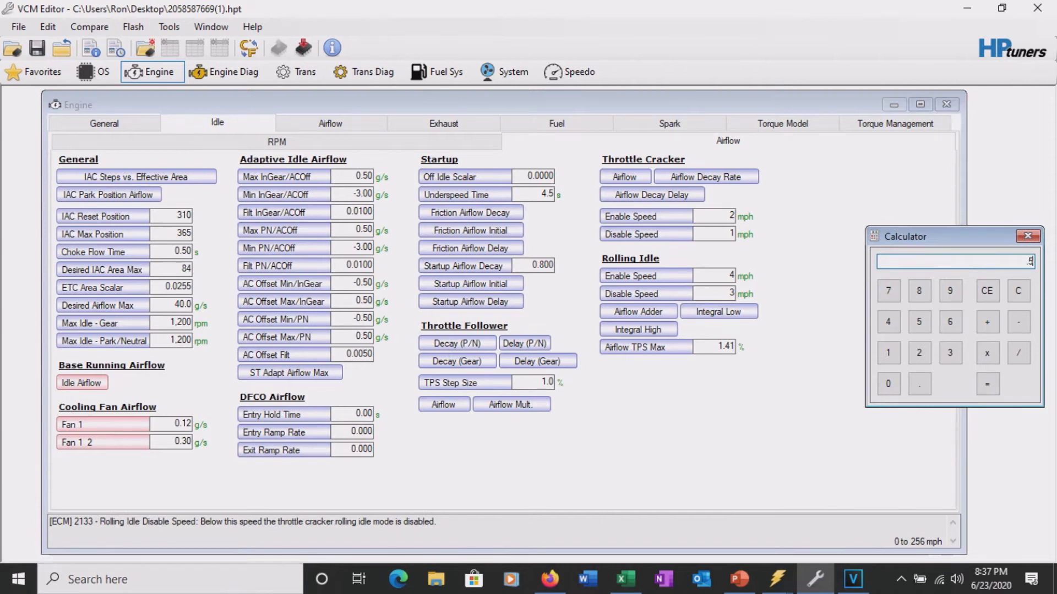
left_click(919, 384)
left_click(888, 321)
left_click(987, 384)
left_click(987, 352)
left_click(919, 291)
left_click(987, 384)
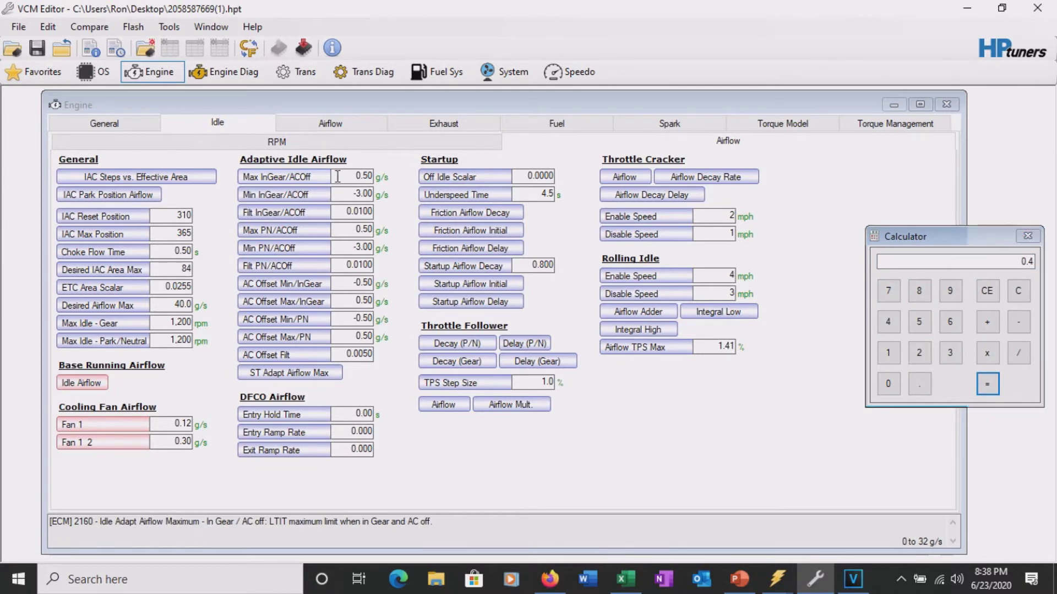
left_click(355, 176)
type(".4")
left_click(351, 231)
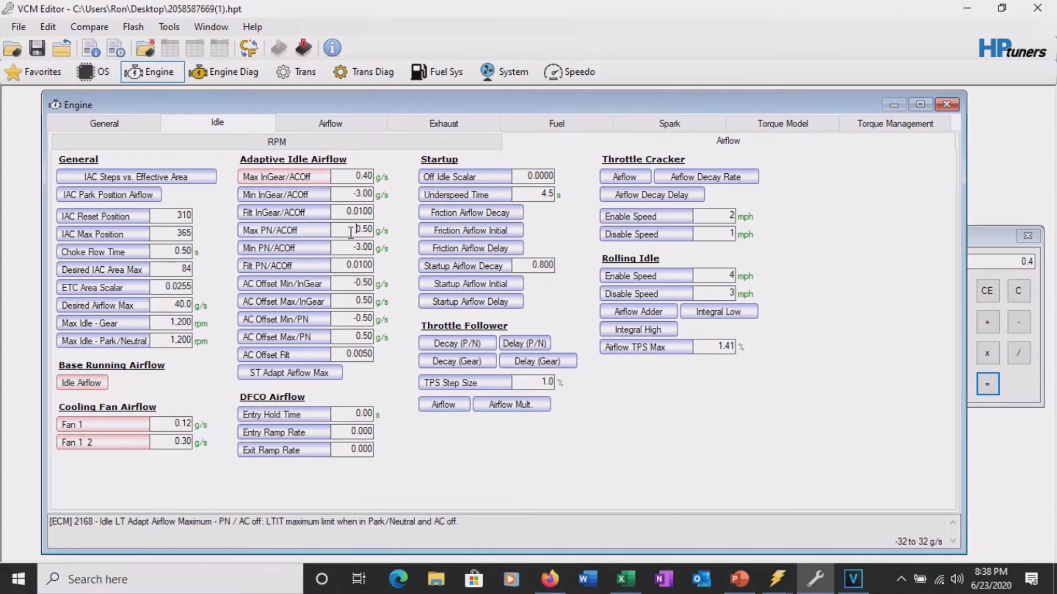
Set the InGear and PN AC Offset maximums to 0.40 g/s and their minimums to -0.40 g/s
left_click(353, 301)
type("4")
left_click(354, 337)
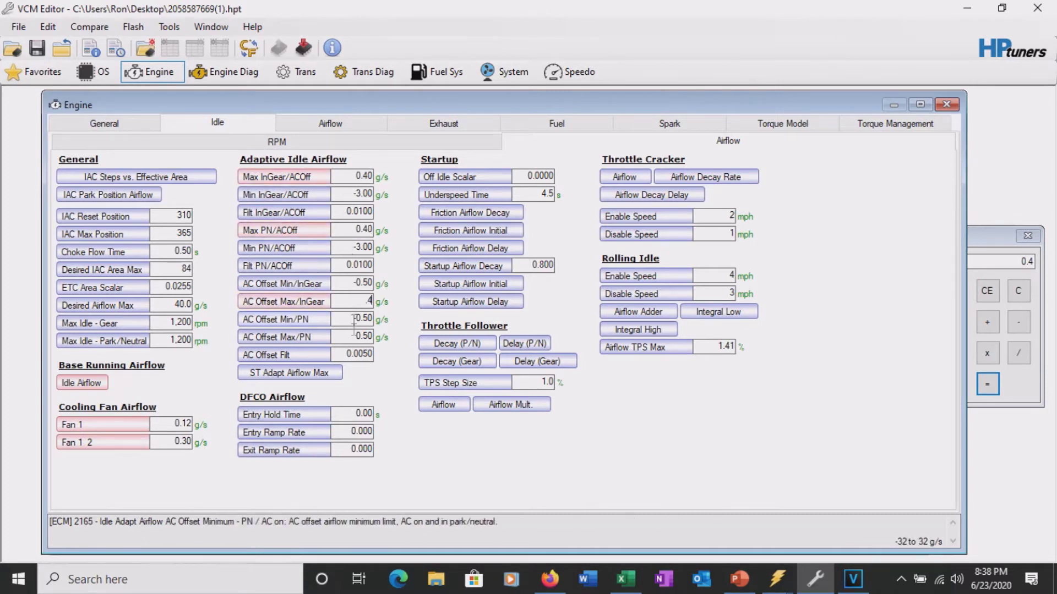
key("BackSpace")
type("4")
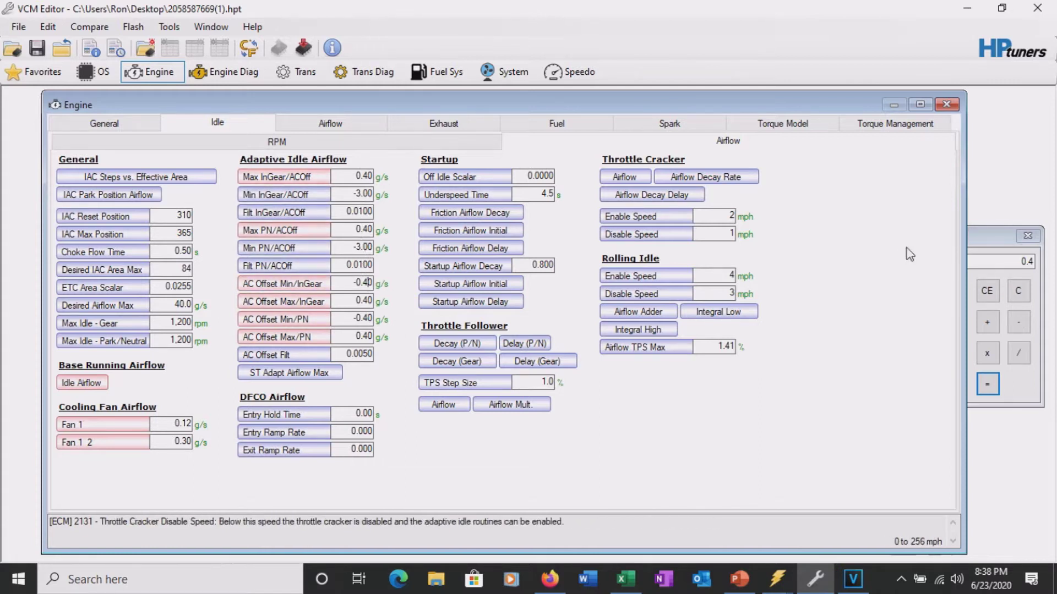
Calculate 3 × .8 and set the adaptive idle Min InGear/ACOff and Min PN/ACOff values to -2.4 g/s
left_click(970, 247)
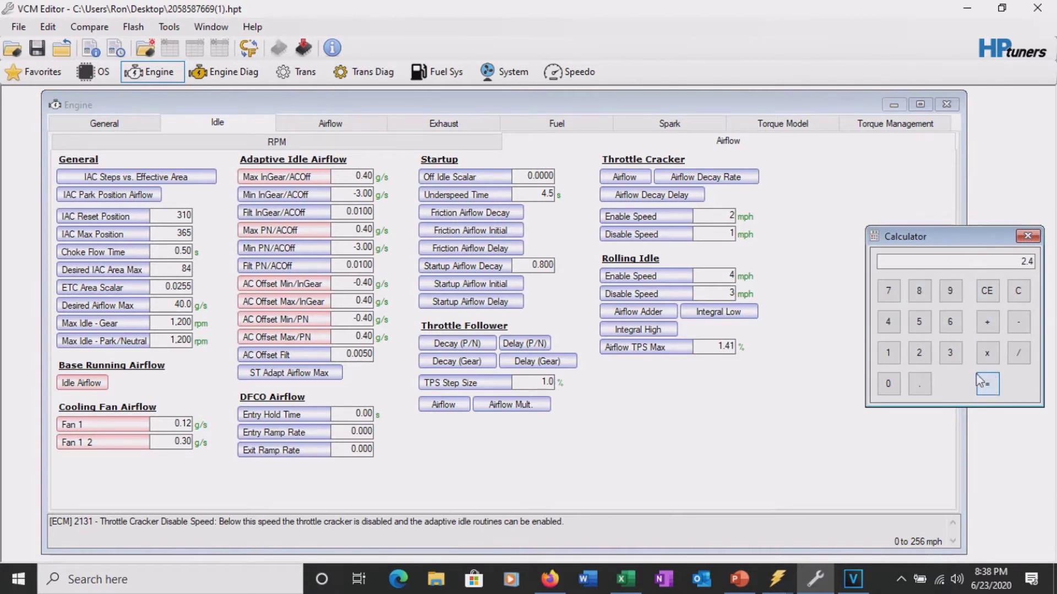
left_click(368, 194)
type("-2.4")
key("Return")
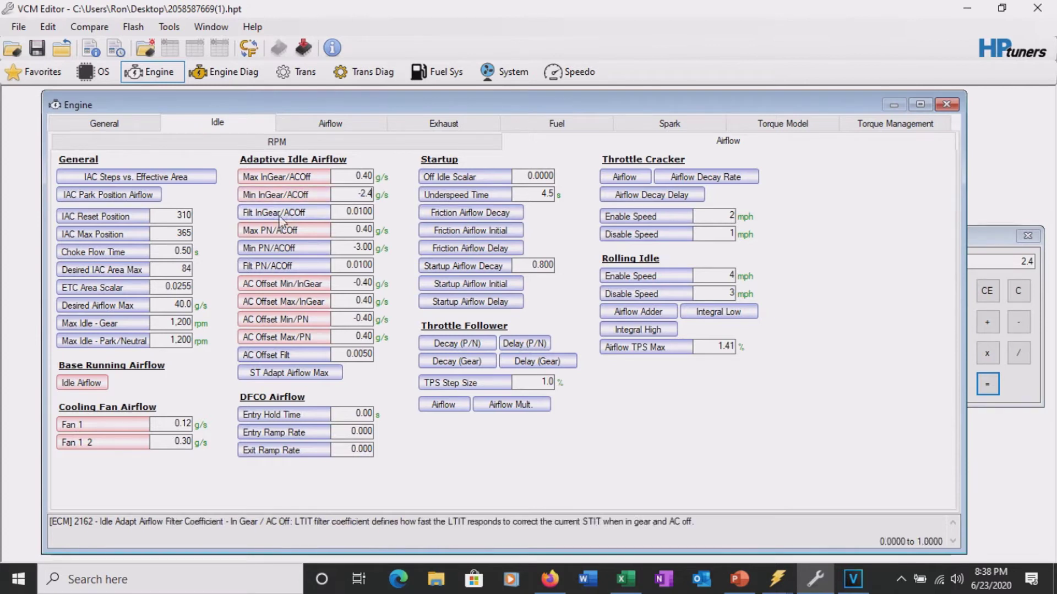
left_click(363, 247)
type("-2.4")
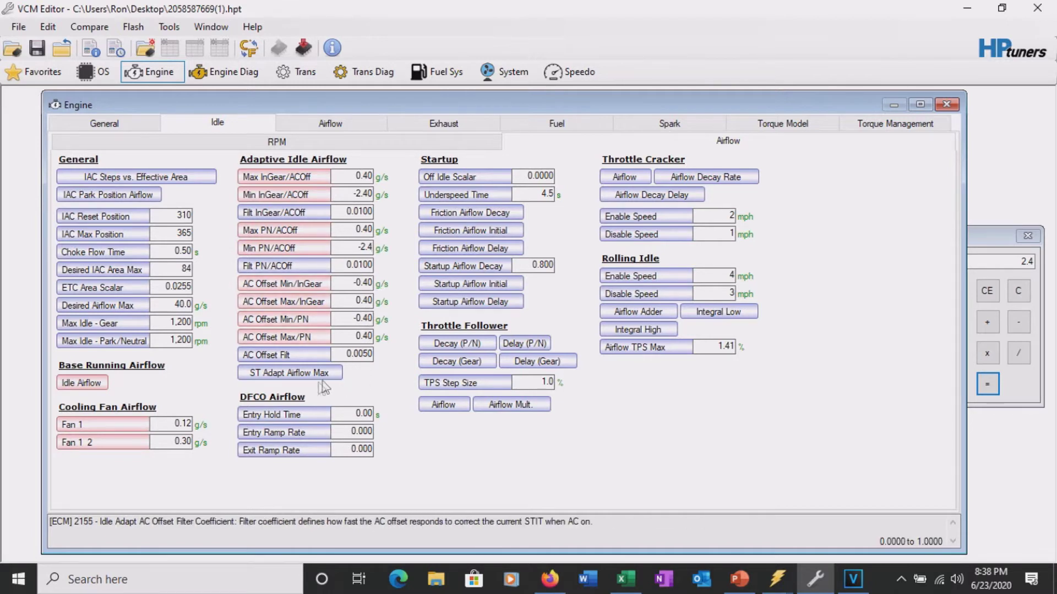
Multiply all values in the startup Friction Airflow Decay and Friction Airflow Initial tables by .8
left_click(479, 211)
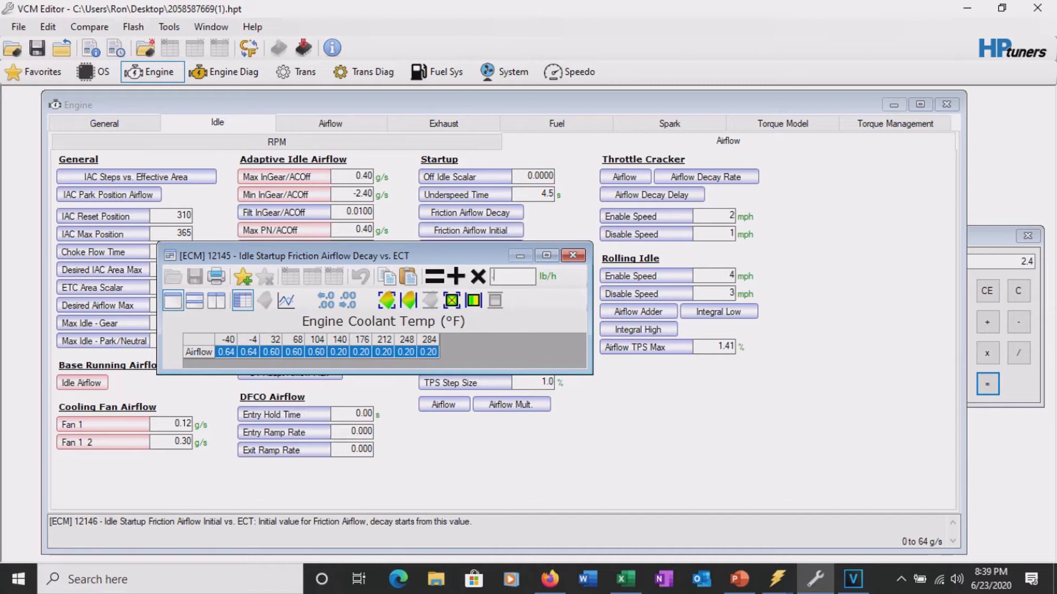
left_click(573, 255)
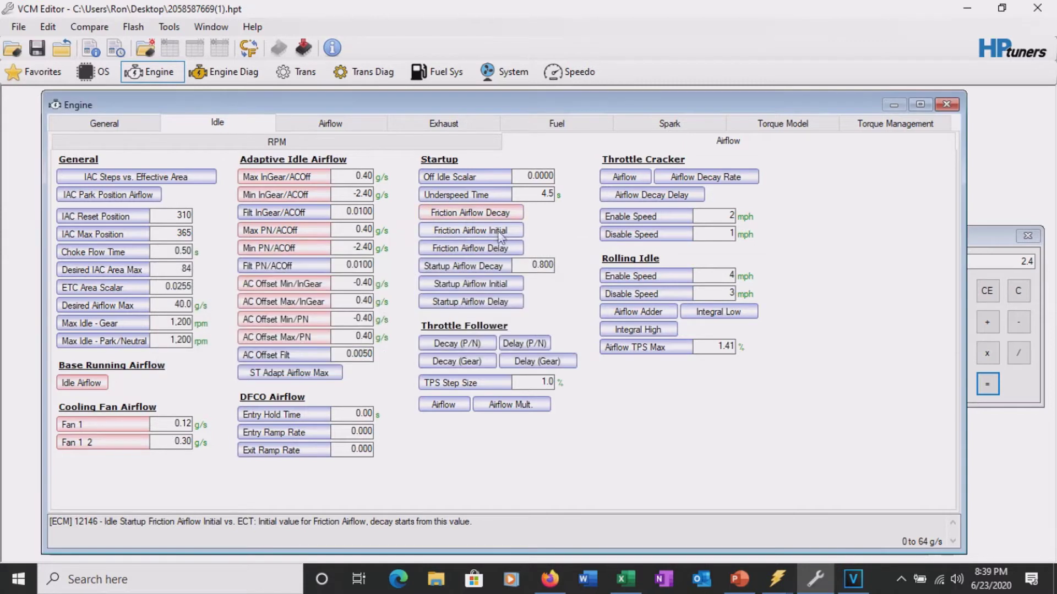
left_click(471, 230)
left_click_drag(207, 299, 524, 312)
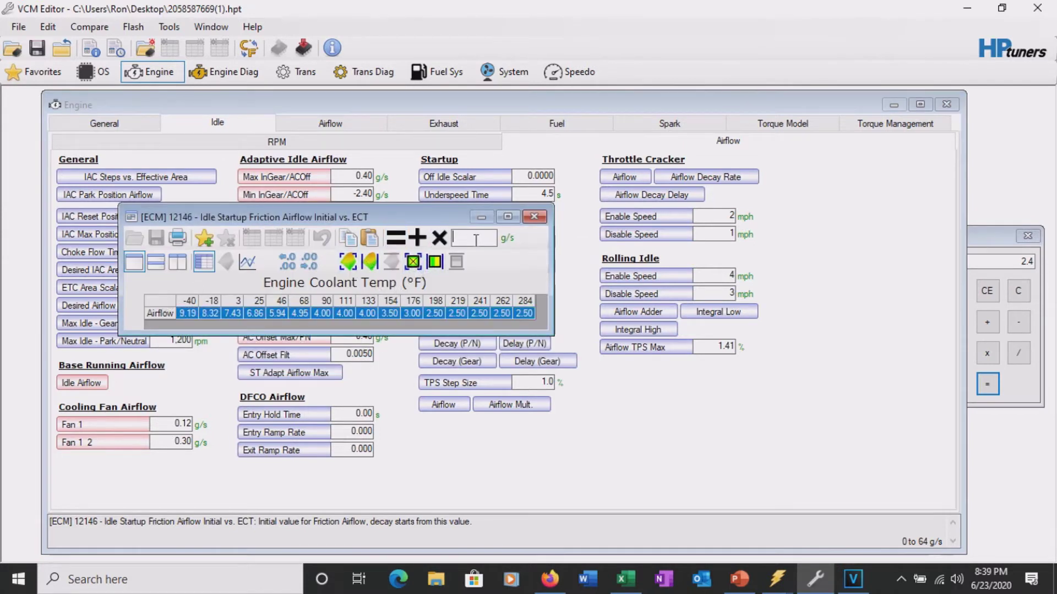
left_click(534, 217)
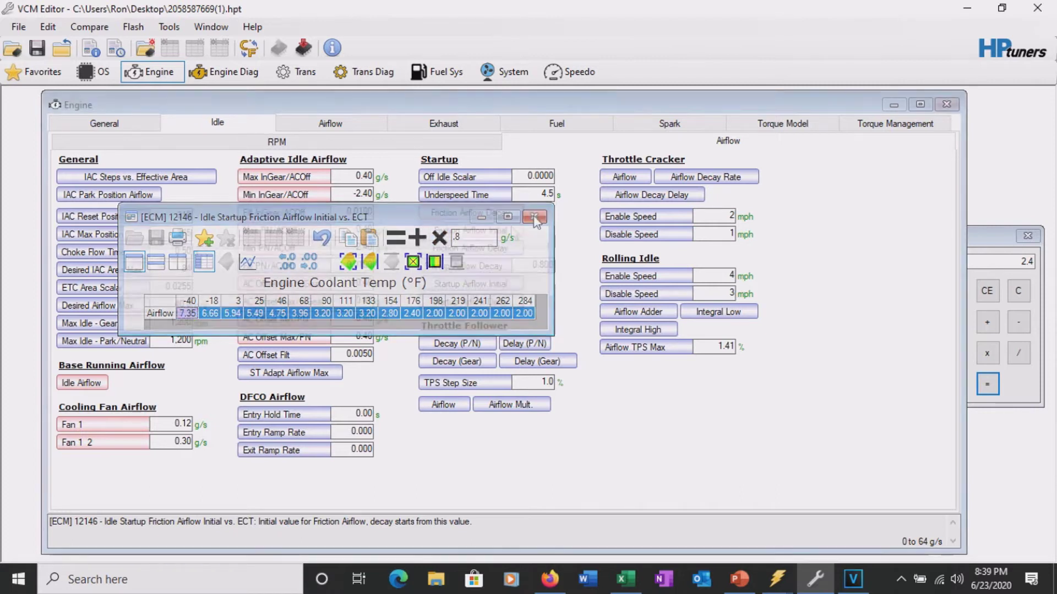
Review the Friction Airflow Delay table, and multiply all values in the Startup Airflow Initial table by .8
left_click(474, 248)
left_click(534, 216)
left_click(465, 267)
left_click(161, 302)
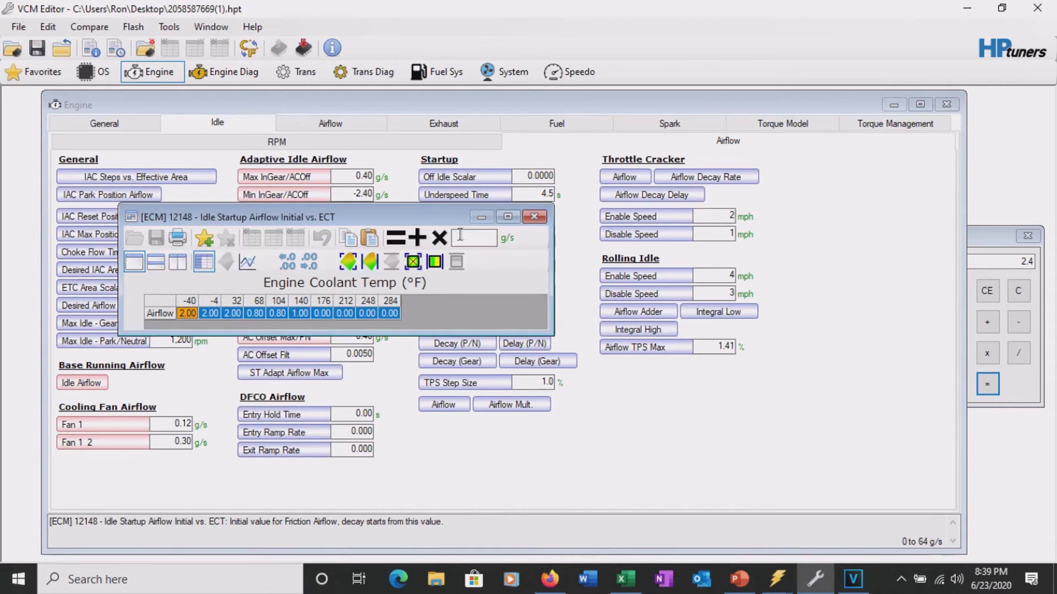
left_click(434, 262)
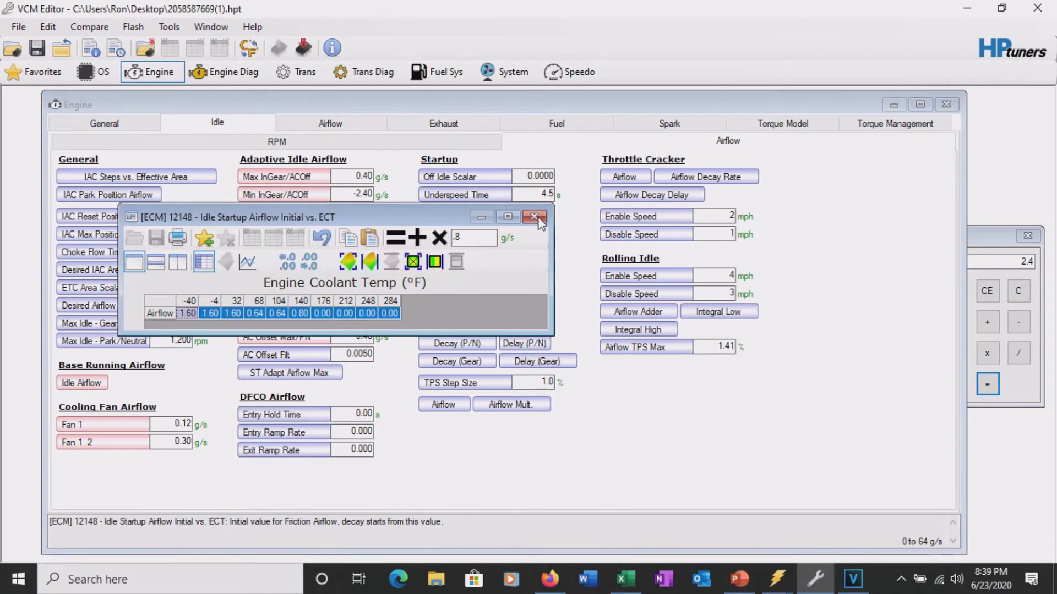
left_click(534, 217)
Review the Startup Airflow Delay table, and multiply all values in the Throttle Follower Decay (P/N) table by .8
left_click(471, 302)
left_click(450, 255)
left_click(443, 346)
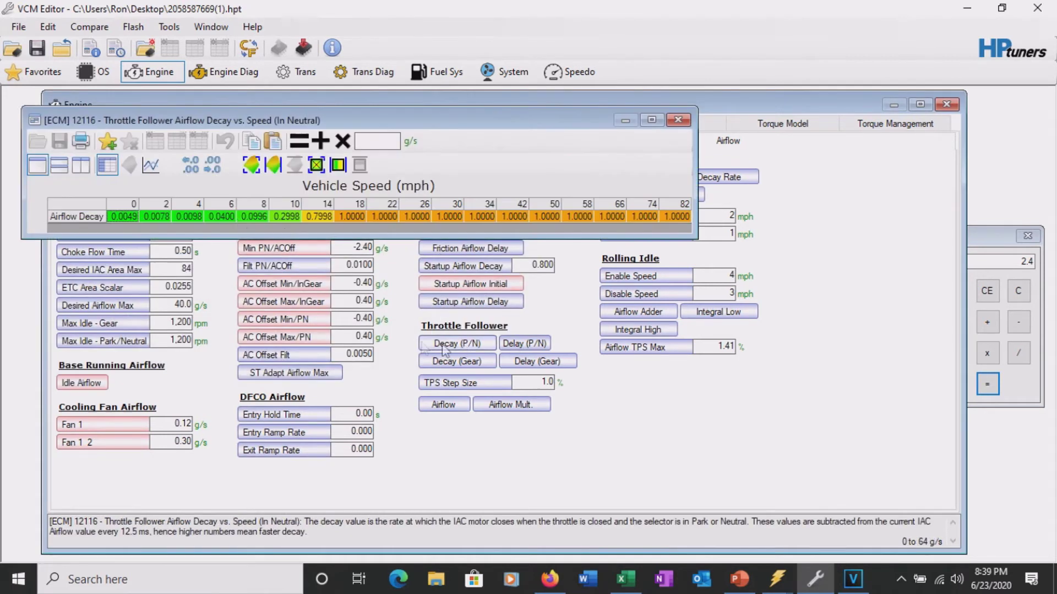
left_click(83, 205)
left_click(342, 140)
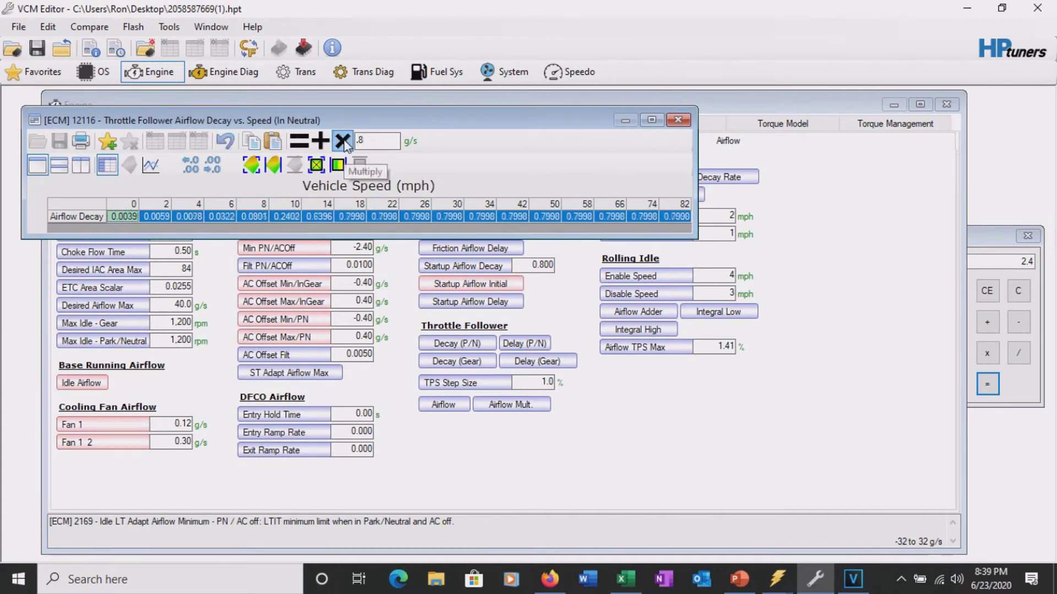
left_click(678, 119)
Review the Throttle Follower Delay (P/N) table, and multiply the Decay (Gear) values for all four gears by .8
left_click(537, 344)
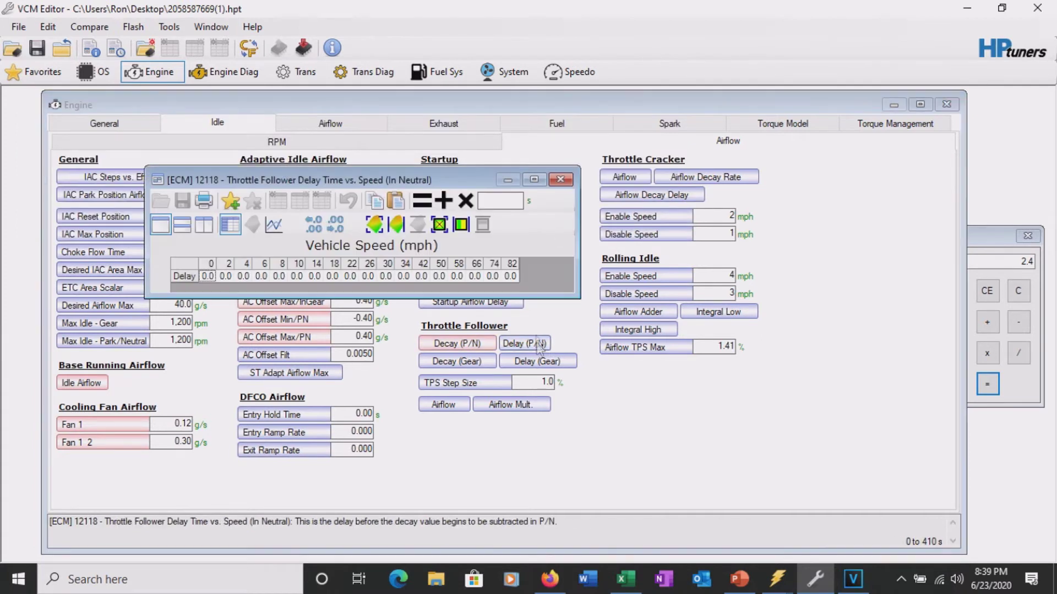
left_click(560, 179)
left_click(450, 361)
left_click(165, 301)
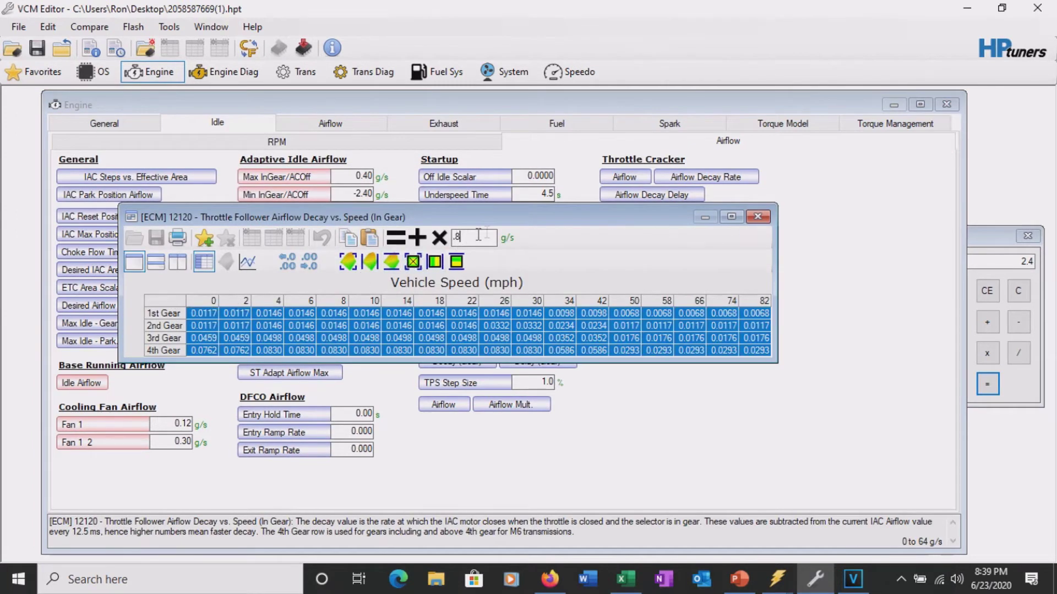
left_click(438, 238)
left_click(757, 216)
Review the Throttle Follower Delay (Gear) table, and multiply all Throttle Follower Airflow vs. TPS values by .8
left_click(532, 361)
left_click(514, 334)
left_click(897, 248)
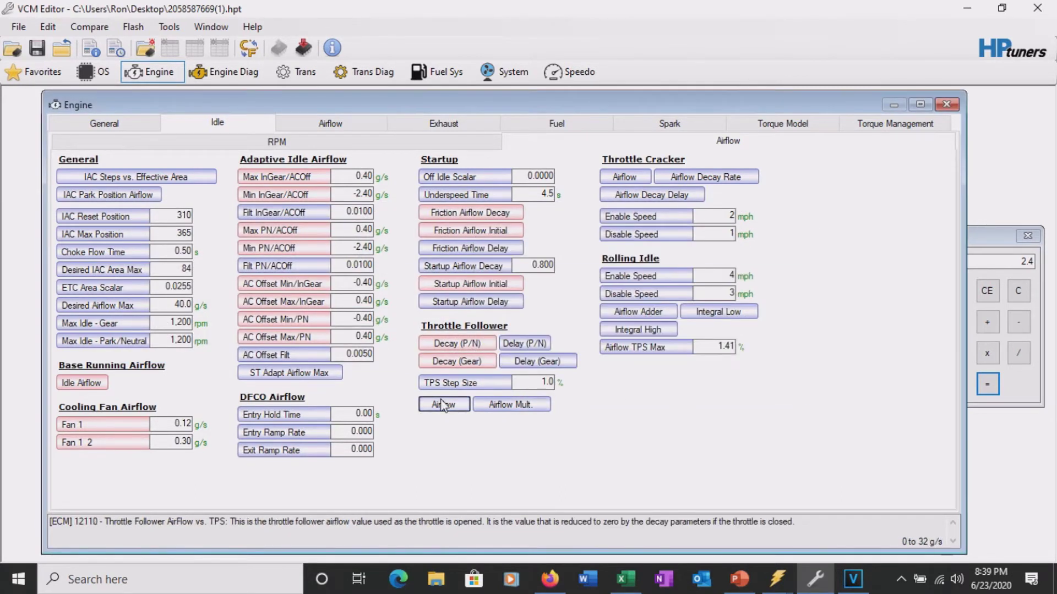
left_click(443, 404)
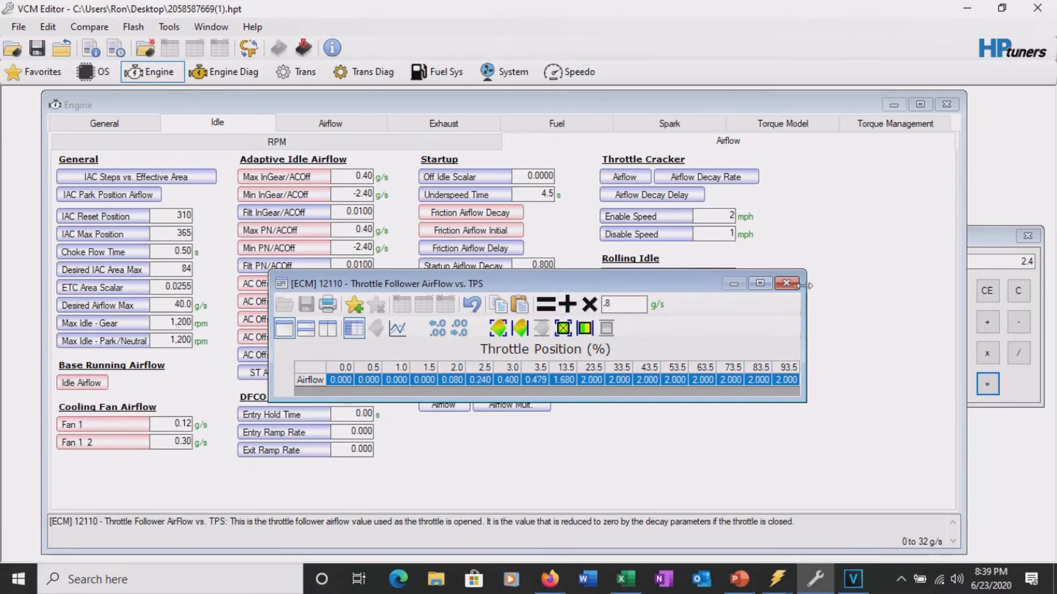
left_click(786, 283)
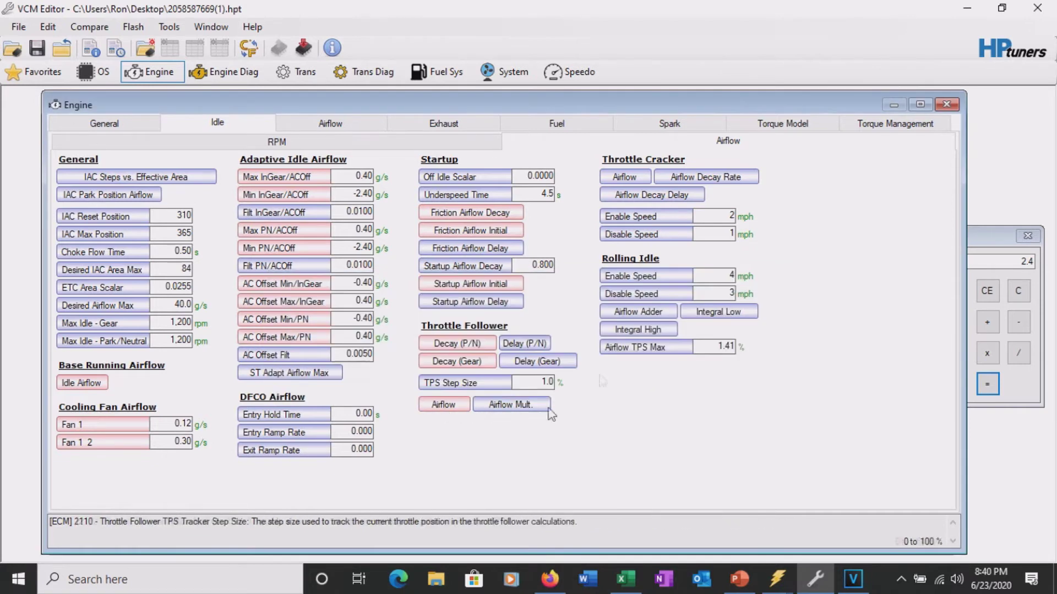
left_click(547, 407)
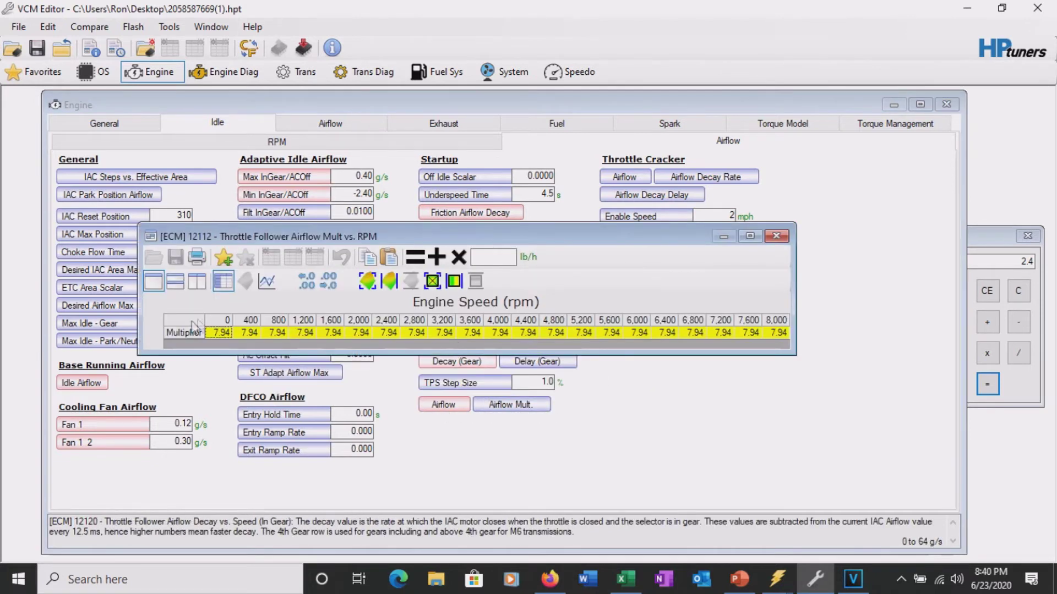
key("ctrl+a")
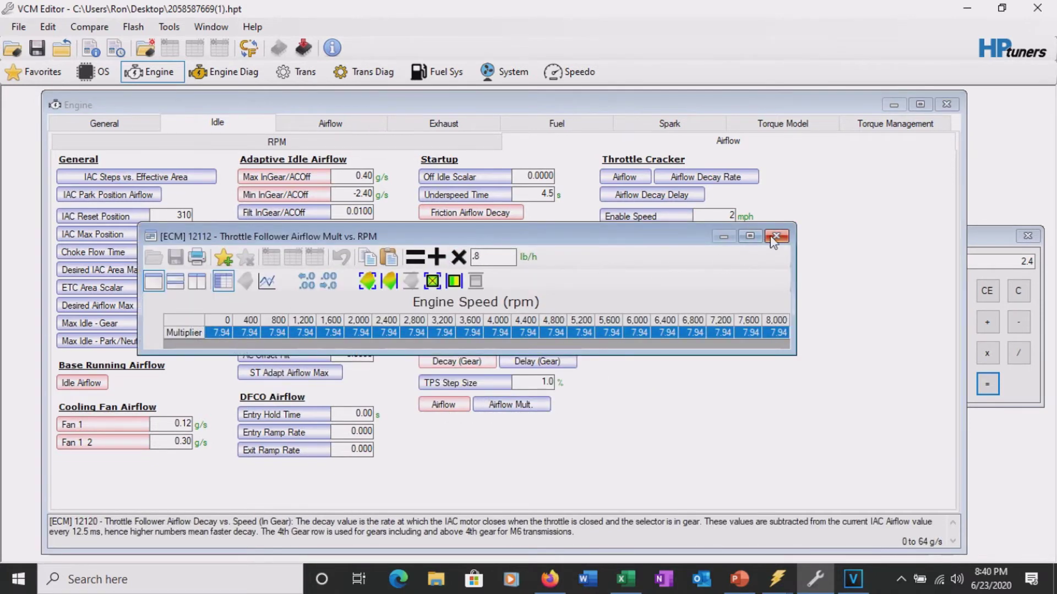
left_click(775, 236)
Multiply all values in the Throttle Follower Airflow Mult vs. RPM table by .8
left_click(510, 405)
key("ctrl+a")
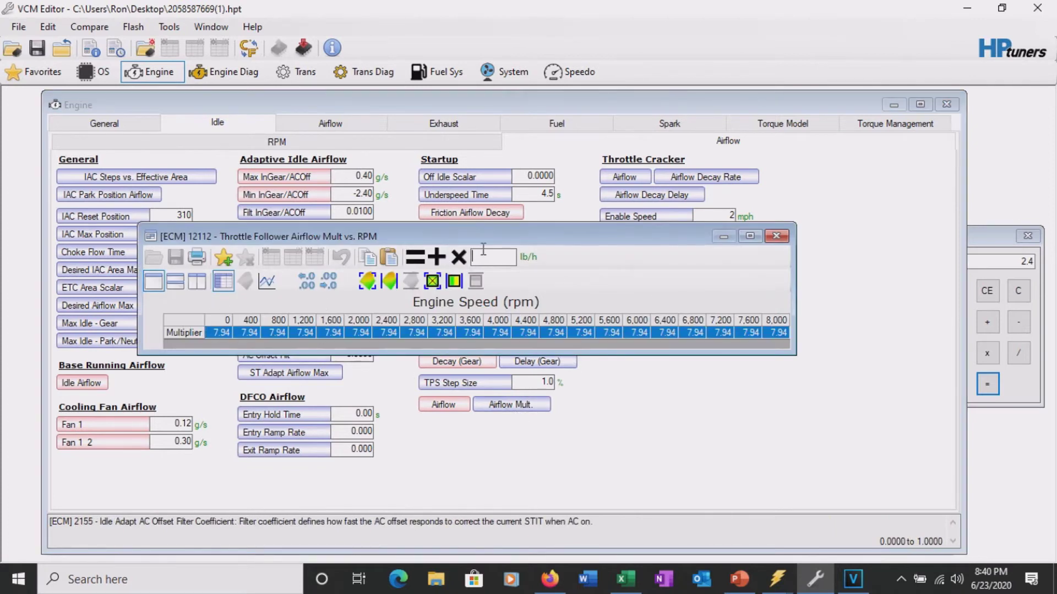
left_click(460, 257)
left_click(776, 236)
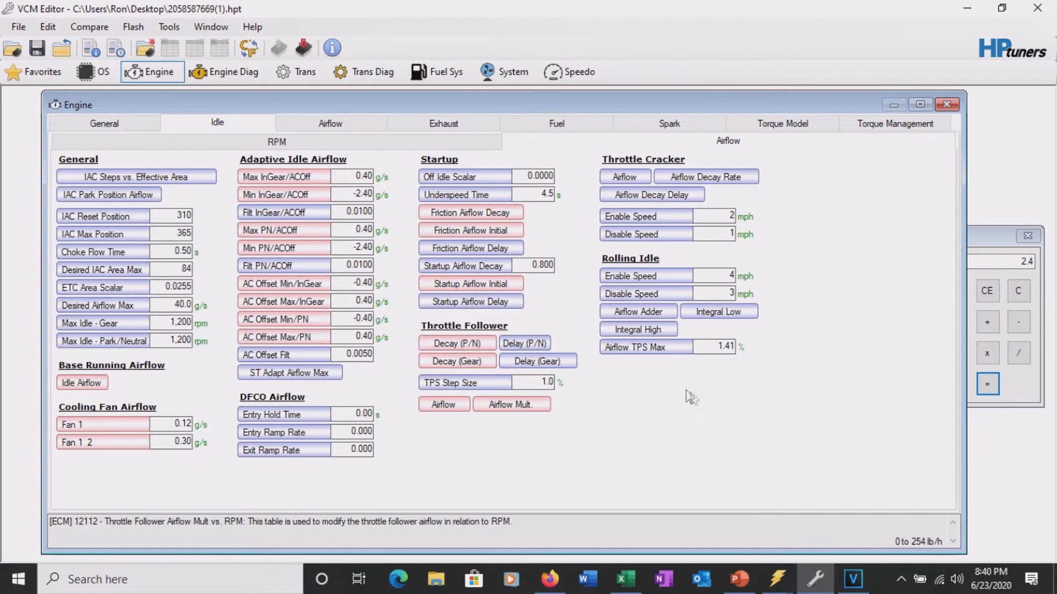
Multiply the whole Throttle Cracker Airflow vs. RPM vs. Speed table by .8
left_click(624, 177)
key("ctrl+a")
left_click(855, 207)
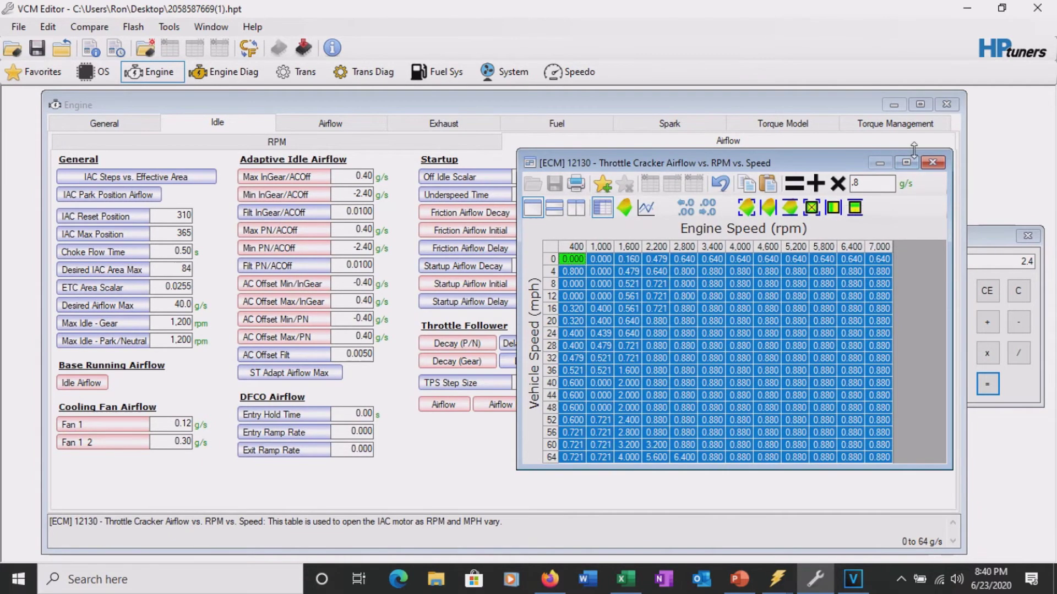
left_click(932, 162)
Multiply all values in the Throttle Cracker Airflow Decay Rate table by .8
left_click(705, 176)
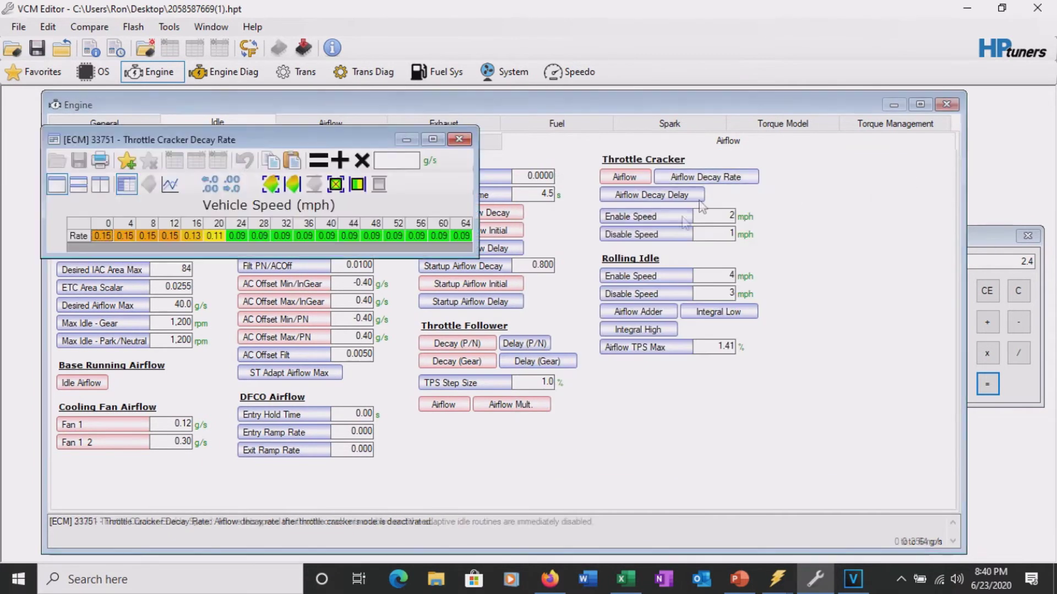
left_click(79, 226)
left_click(362, 160)
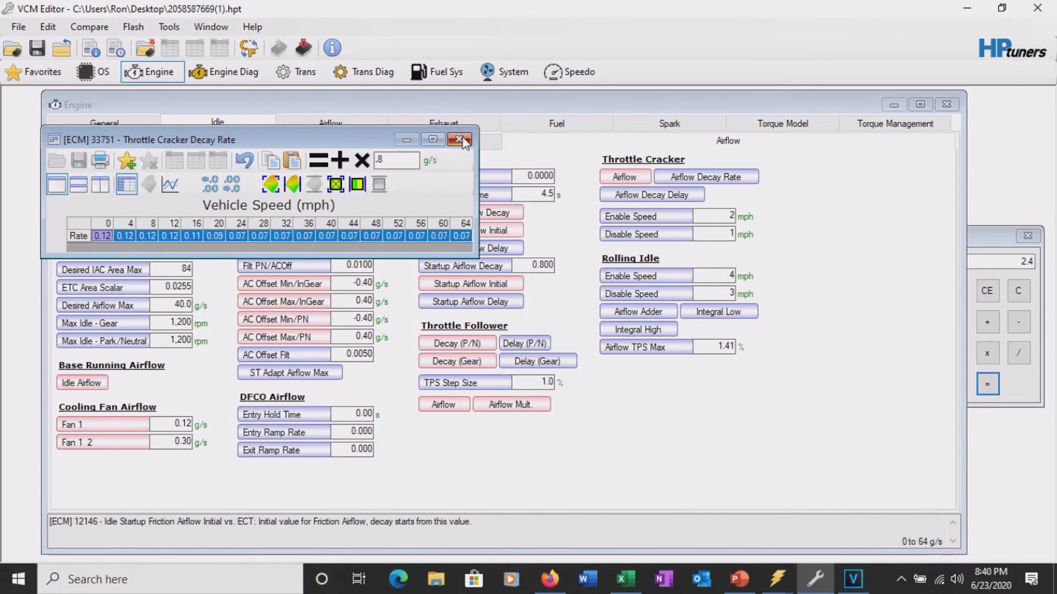
left_click(459, 139)
Review the Throttle Cracker Airflow Decay Delay table, and multiply all values in the Rolling Idle Airflow Adder table by .8
left_click(652, 195)
left_click(552, 198)
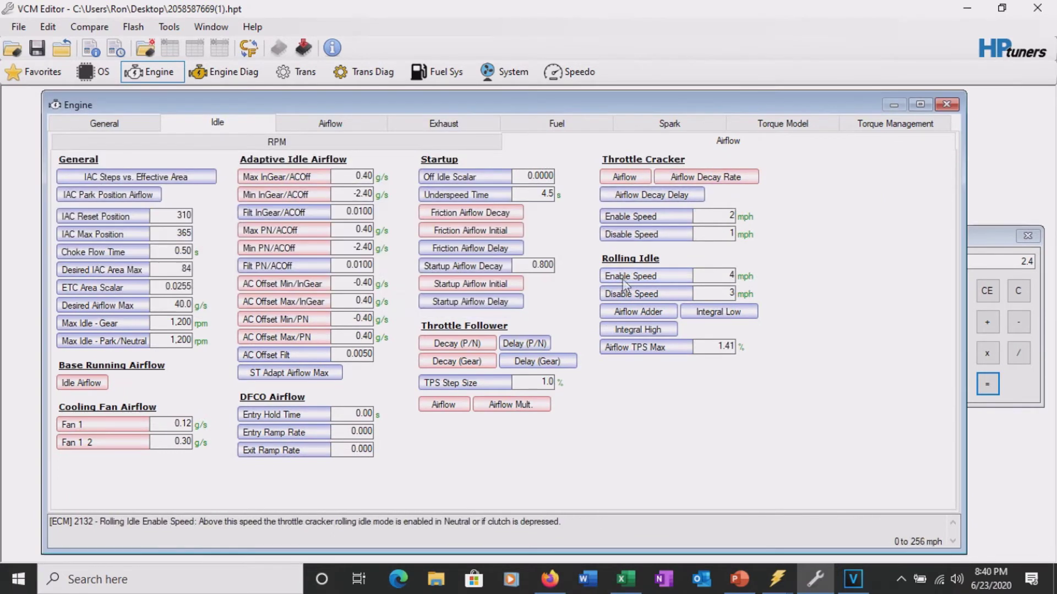
left_click(638, 311)
key("ctrl+a")
left_click(324, 122)
left_click(594, 101)
Try to multiply the Rolling Idle Integral Airflow Low table by .8, and review the Integral Airflow High table
left_click(718, 312)
key("ctrl+a")
left_click(363, 161)
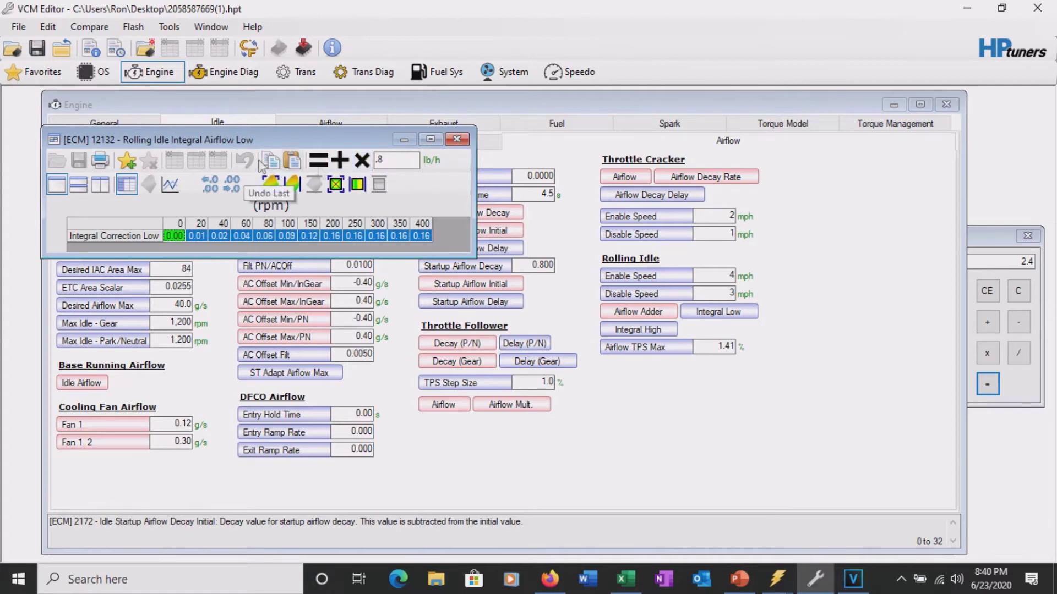
left_click(462, 141)
left_click(638, 330)
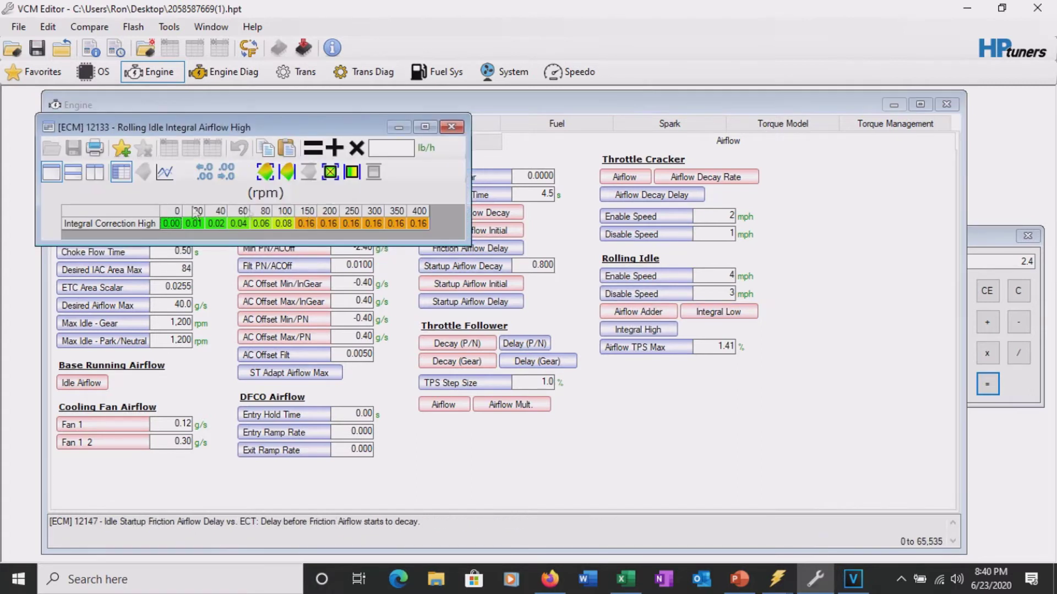
left_click(356, 150)
left_click(451, 128)
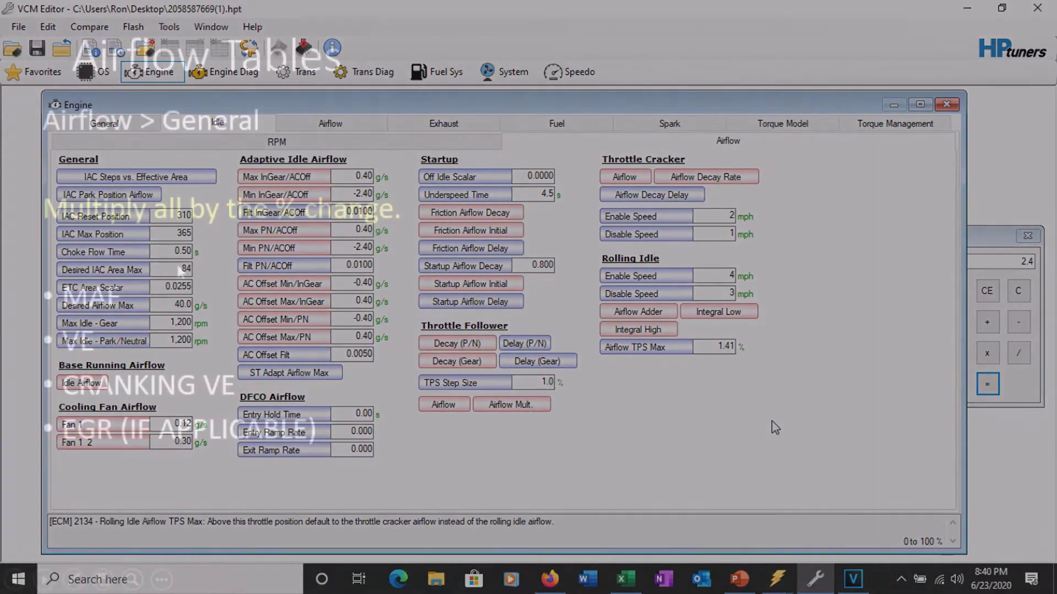
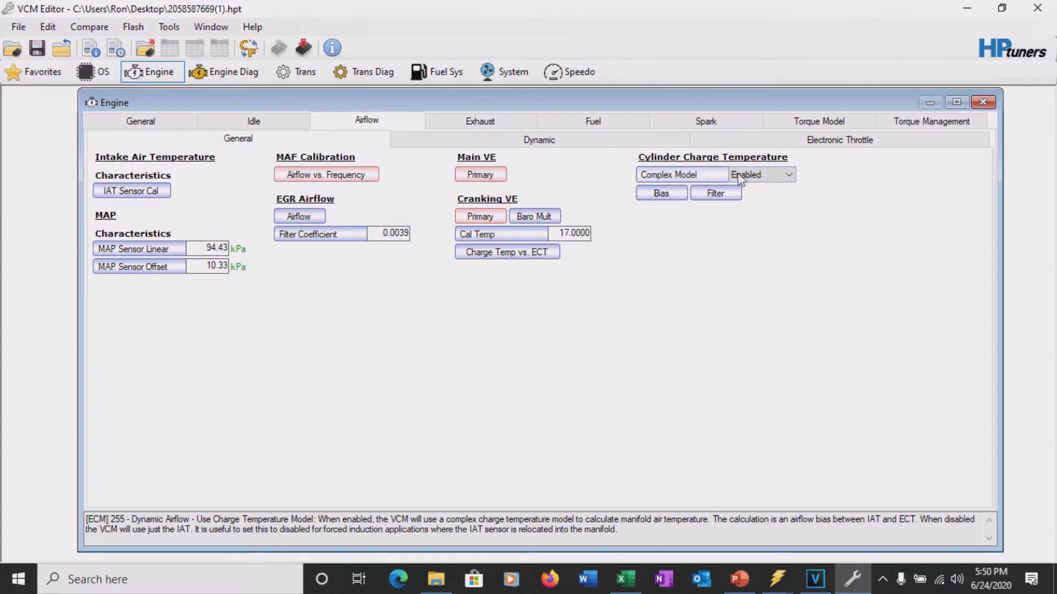
Set the cylinder charge temperature Complex Model to Disabled, and switch it back to Enabled
left_click(771, 175)
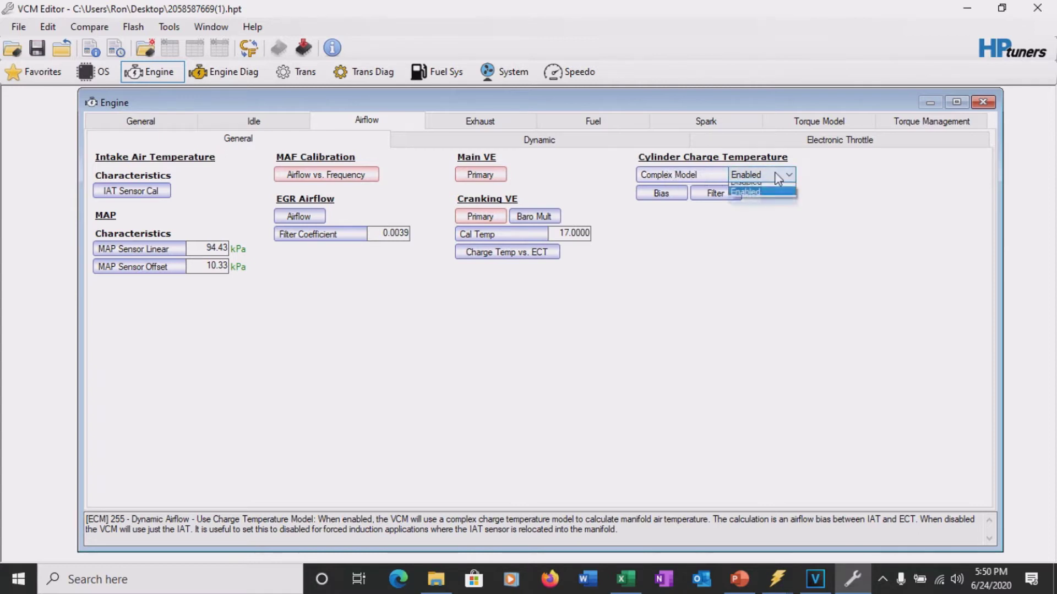
left_click(774, 189)
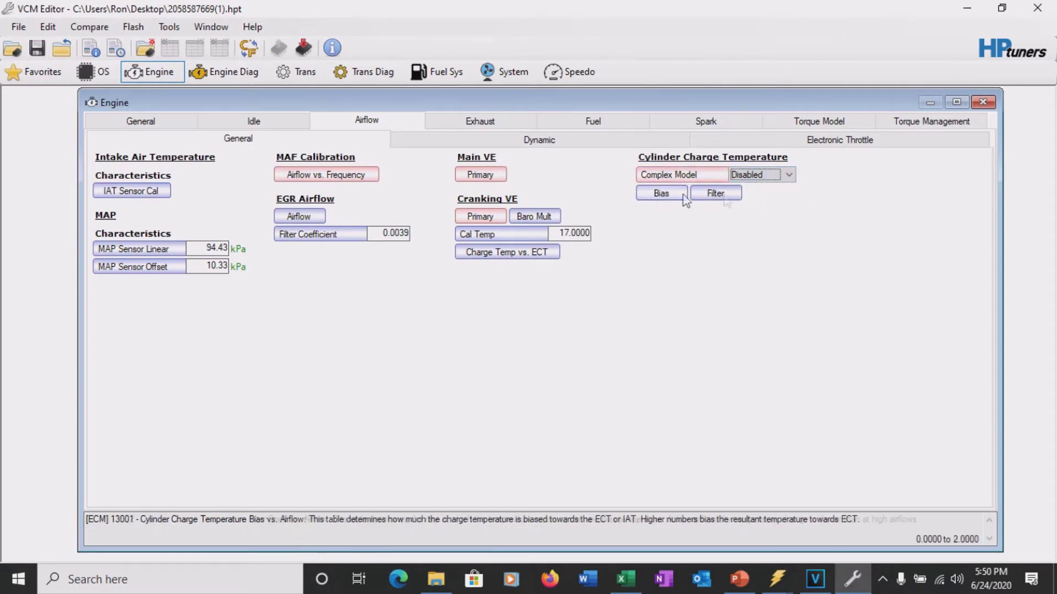
left_click(765, 174)
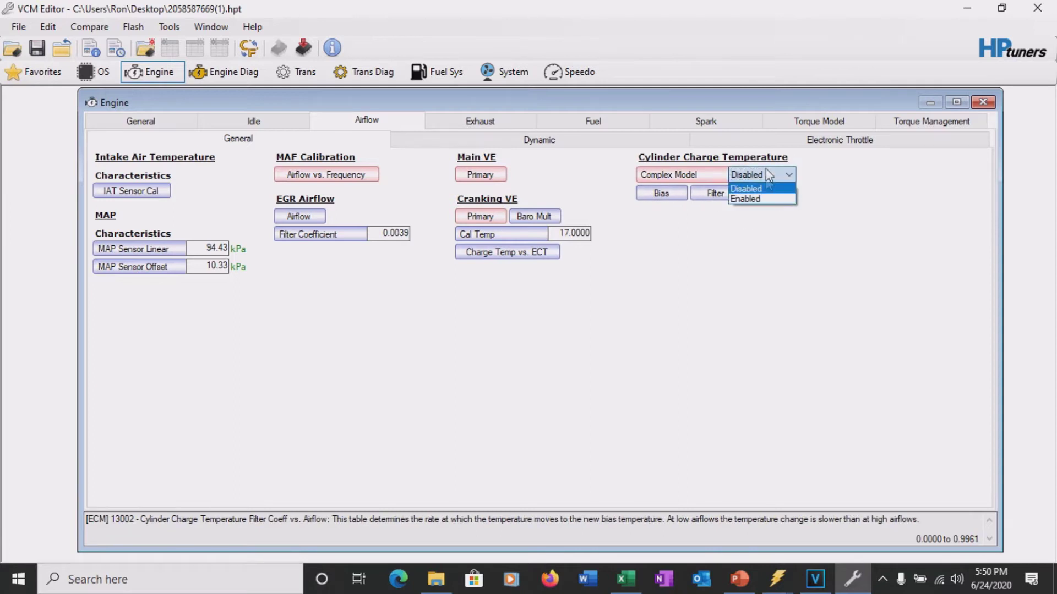
left_click(764, 204)
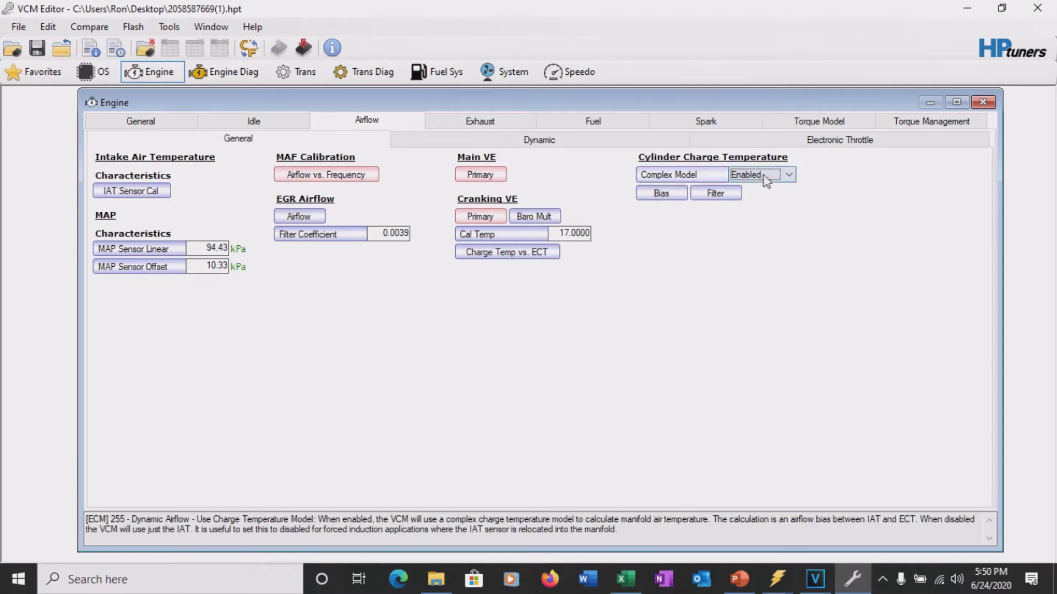
Open the Cylinder Charge Temperature Bias vs. Airflow table and set its column axis units to Gram Per Second
left_click(660, 197)
left_click_drag(630, 217, 613, 132)
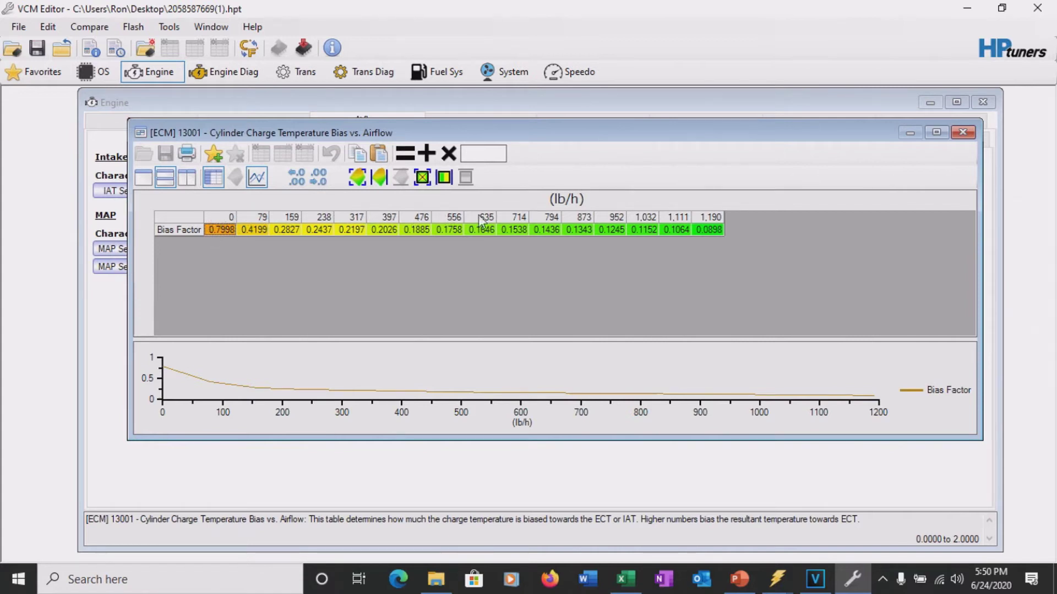
right_click(183, 221)
mouse_move(303, 366)
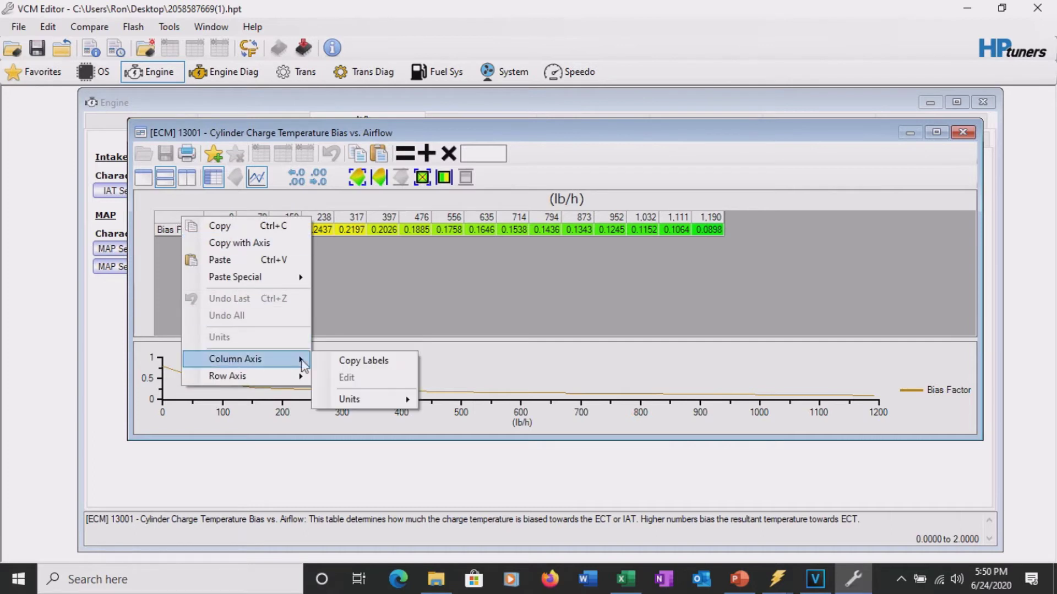
mouse_move(365, 401)
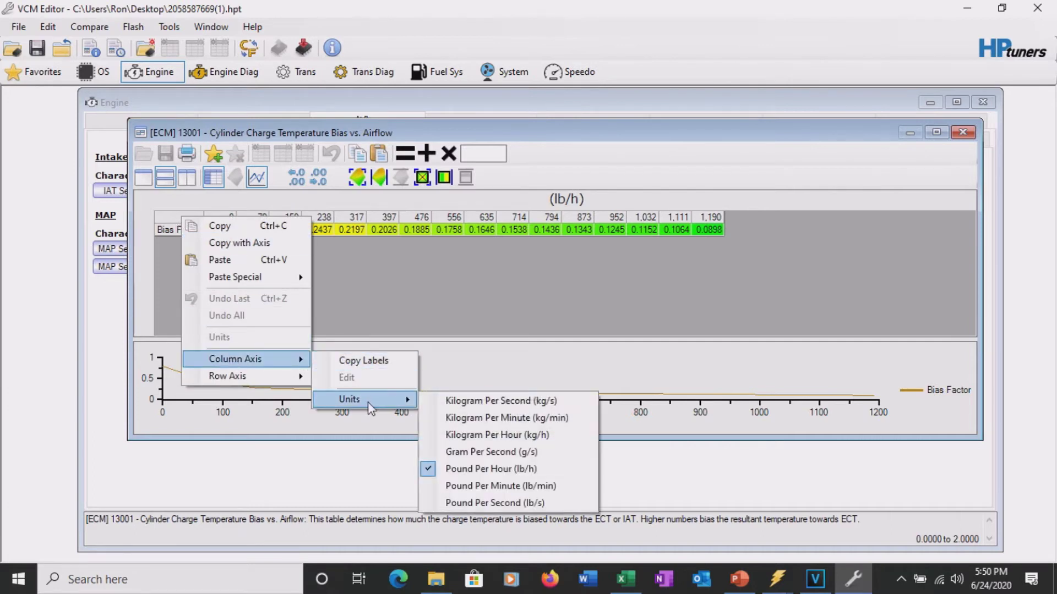
left_click(502, 452)
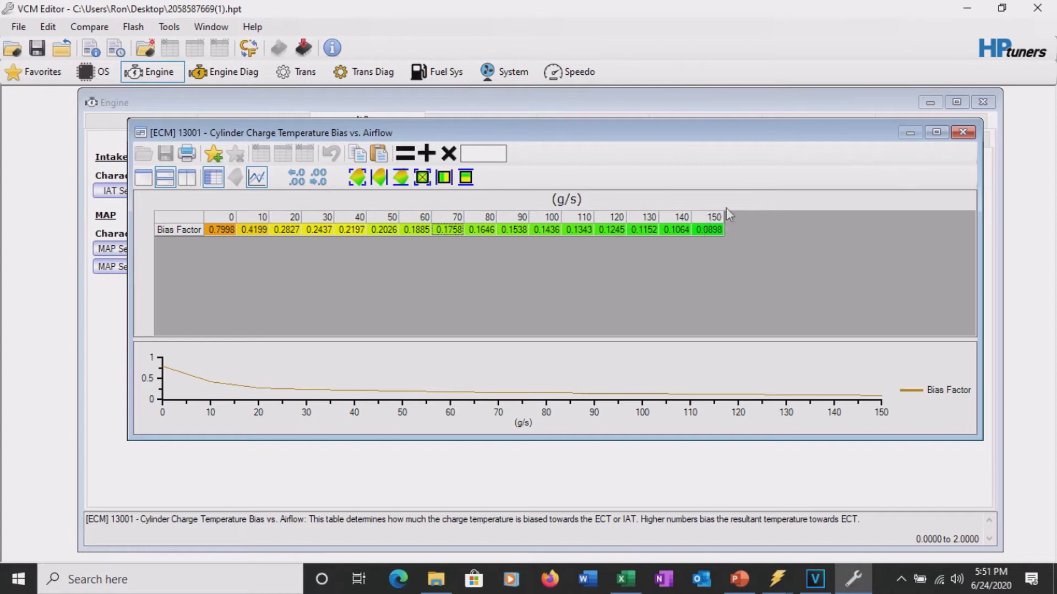
Set the bias factors from 120 through 150 g/s to 0.0898
left_click(710, 230)
left_click(613, 230)
type("0.0898")
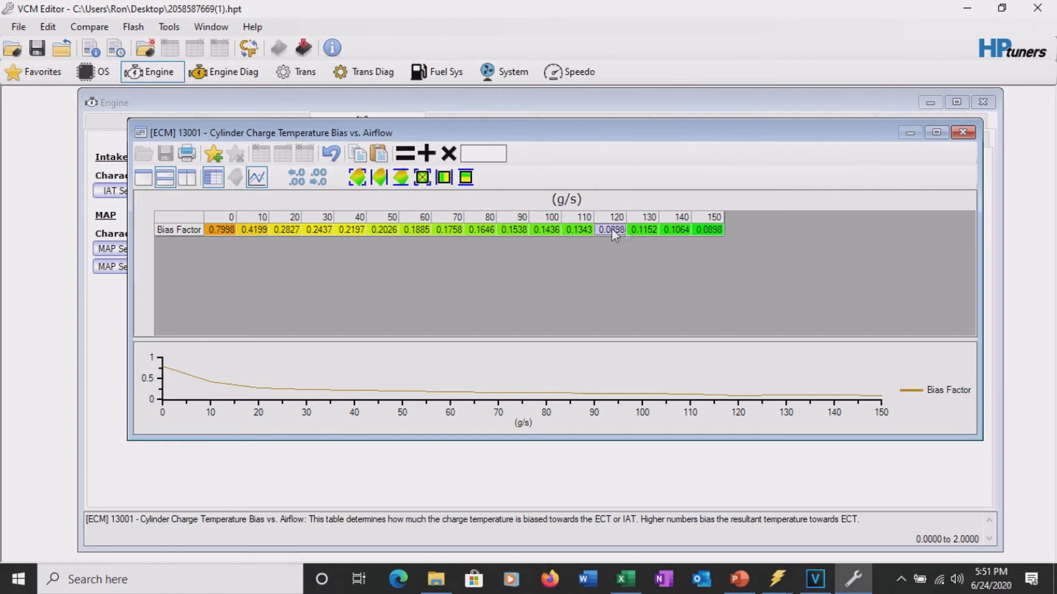
left_click_drag(641, 230, 713, 230)
left_click(422, 178)
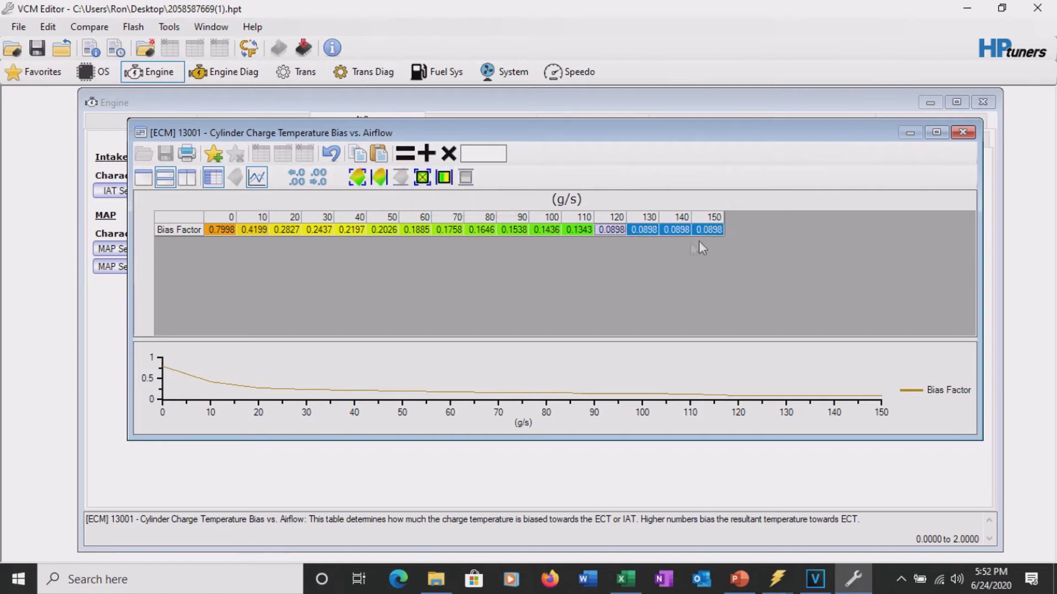
left_click(711, 230)
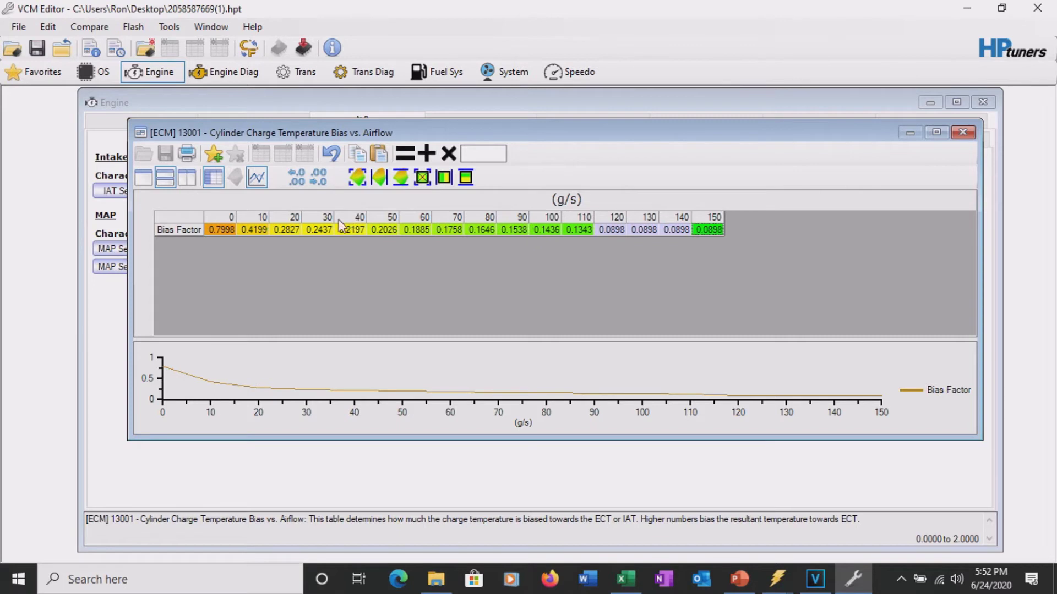
Smooth the bias factor at 110 g/s to 0.1167 by interpolating between its neighbours, and close the table
left_click_drag(221, 228, 303, 216)
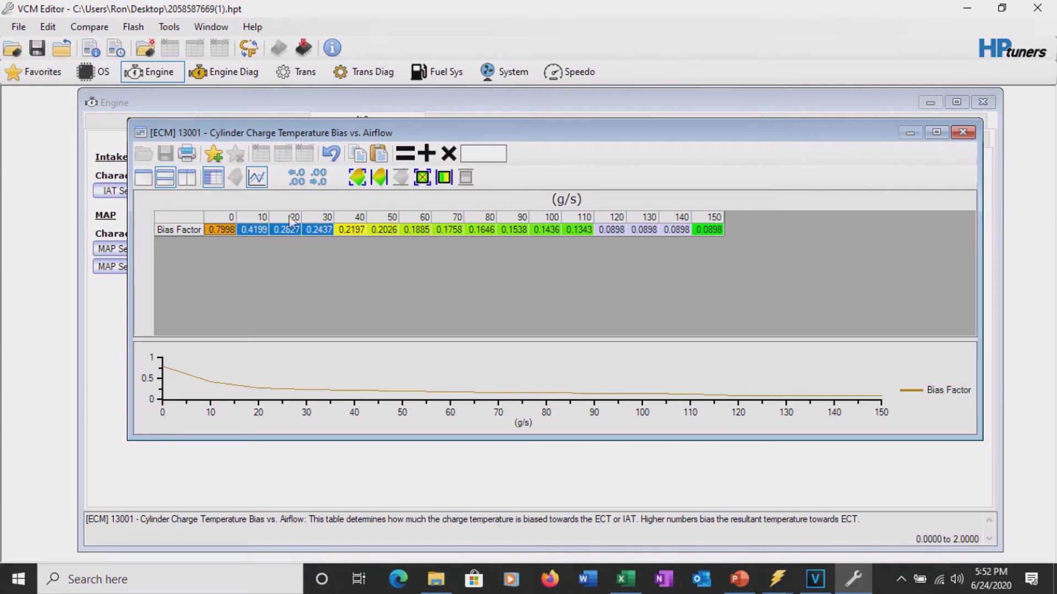
left_click(611, 229)
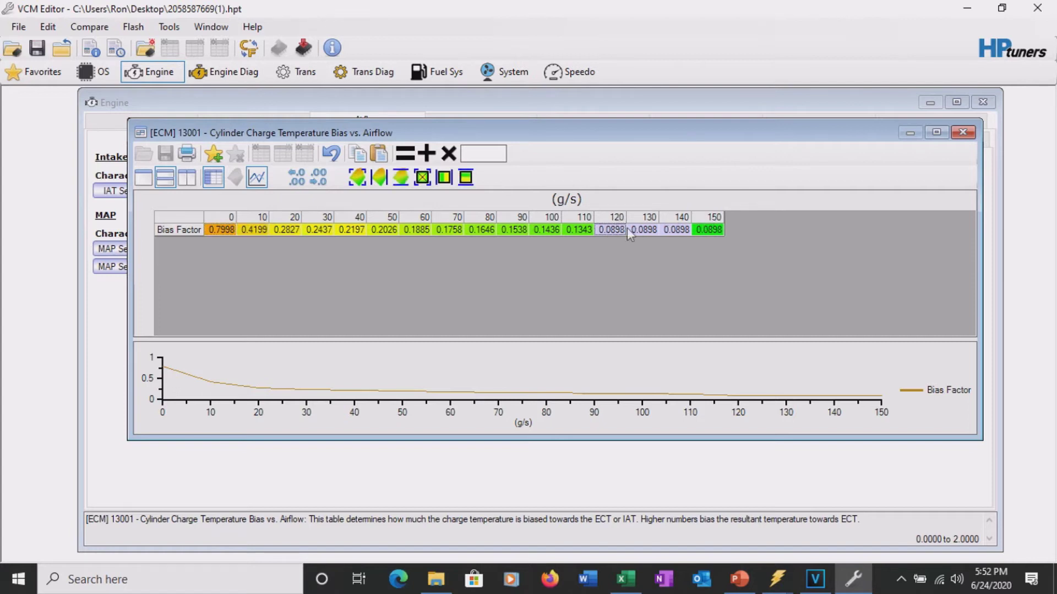
left_click_drag(603, 229, 552, 225)
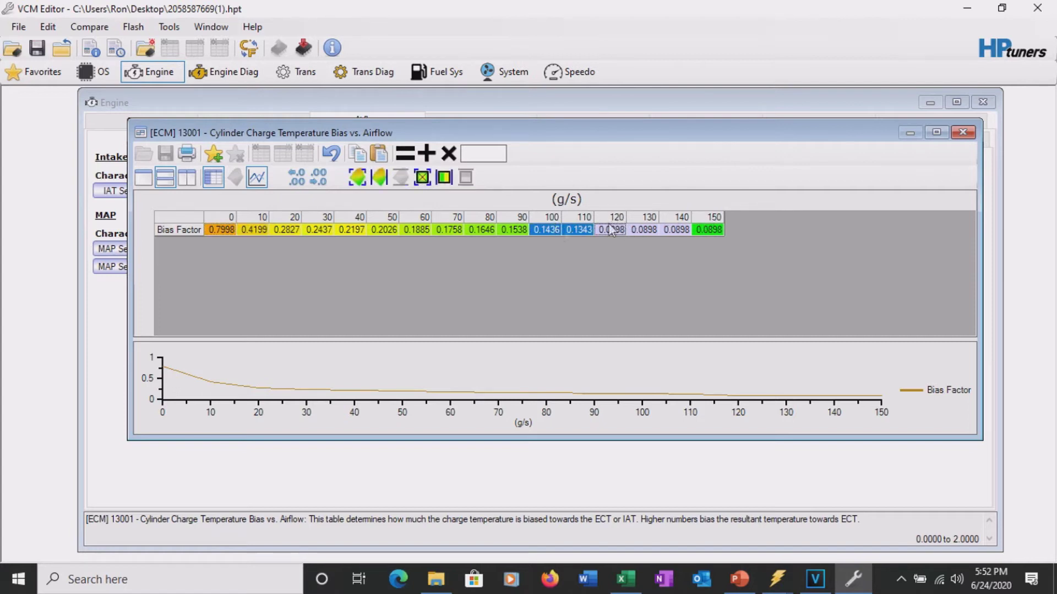
left_click(422, 177)
left_click(601, 230)
mouse_move(688, 394)
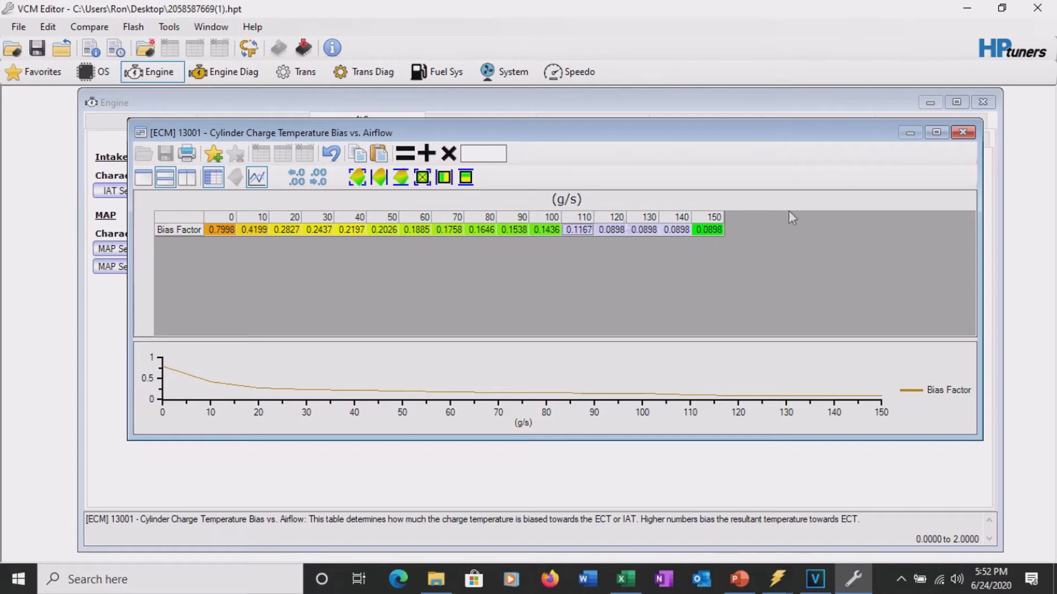
left_click(963, 133)
Open the Cylinder Charge Temperature Filter Coeff vs. Airflow table and set its column axis units to Gram Per Second
left_click(707, 195)
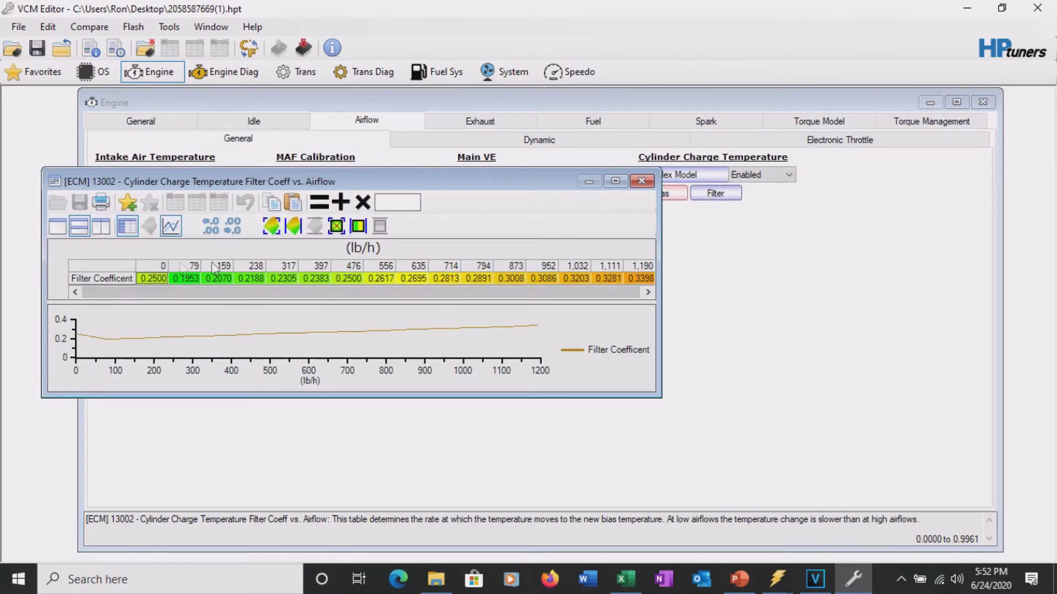
right_click(116, 267)
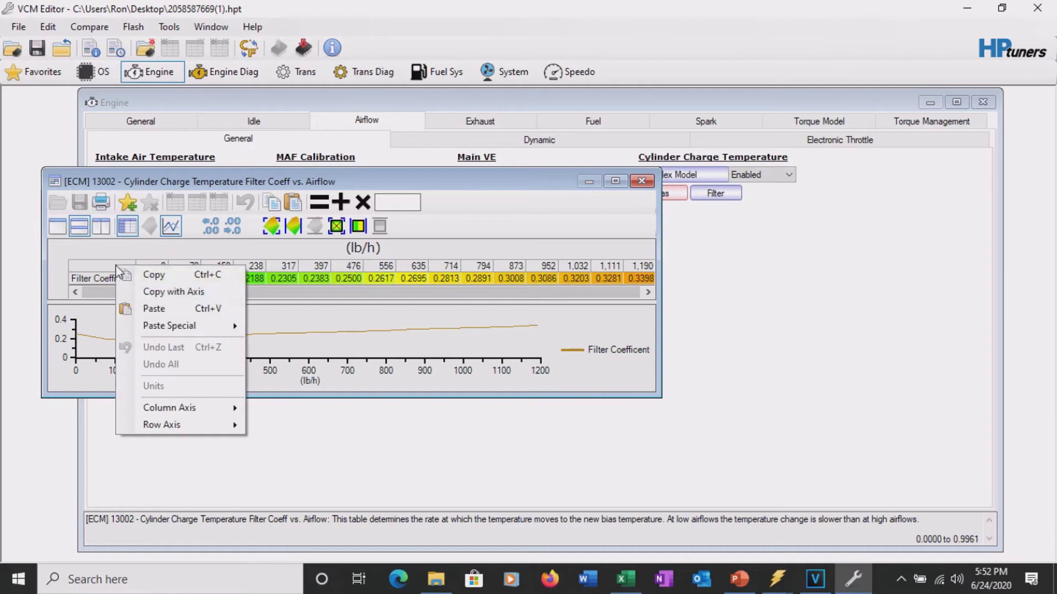
mouse_move(181, 408)
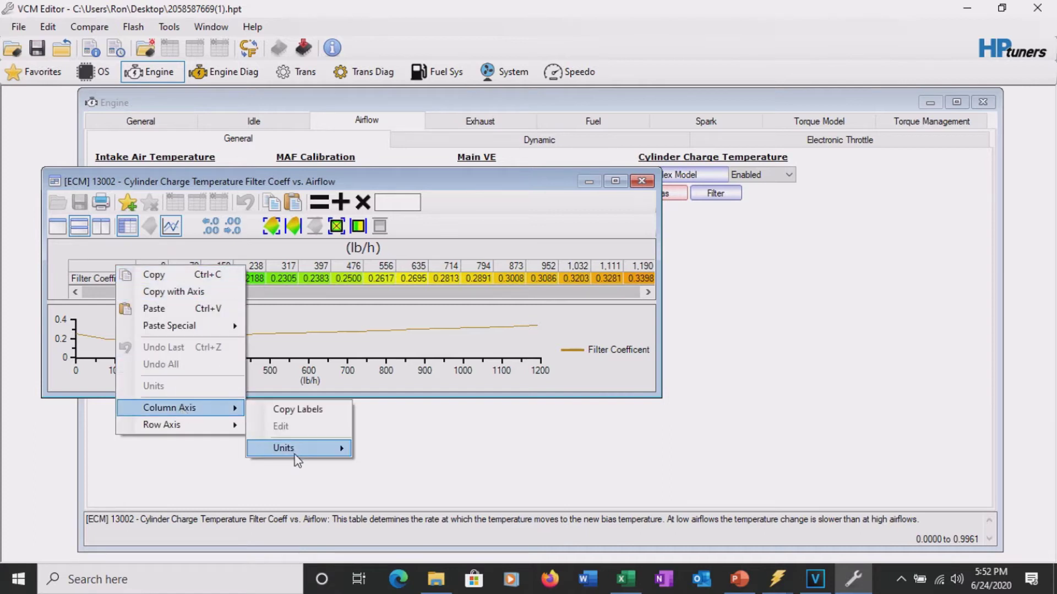
mouse_move(295, 450)
left_click(441, 500)
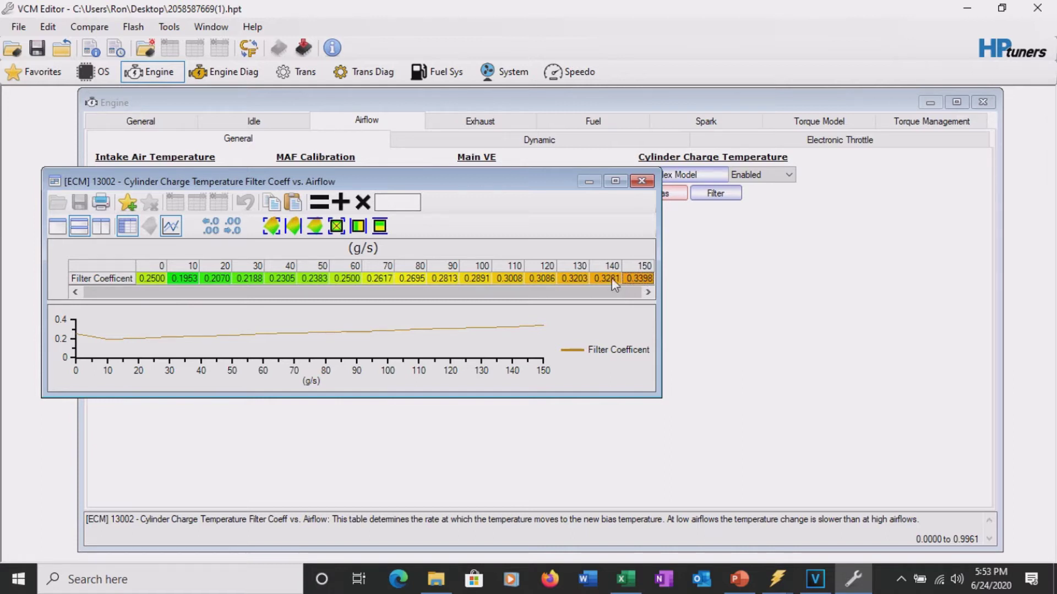
Set the filter coefficients from 120 through 150 g/s to 0.3398
left_click(538, 281)
type("0.3398")
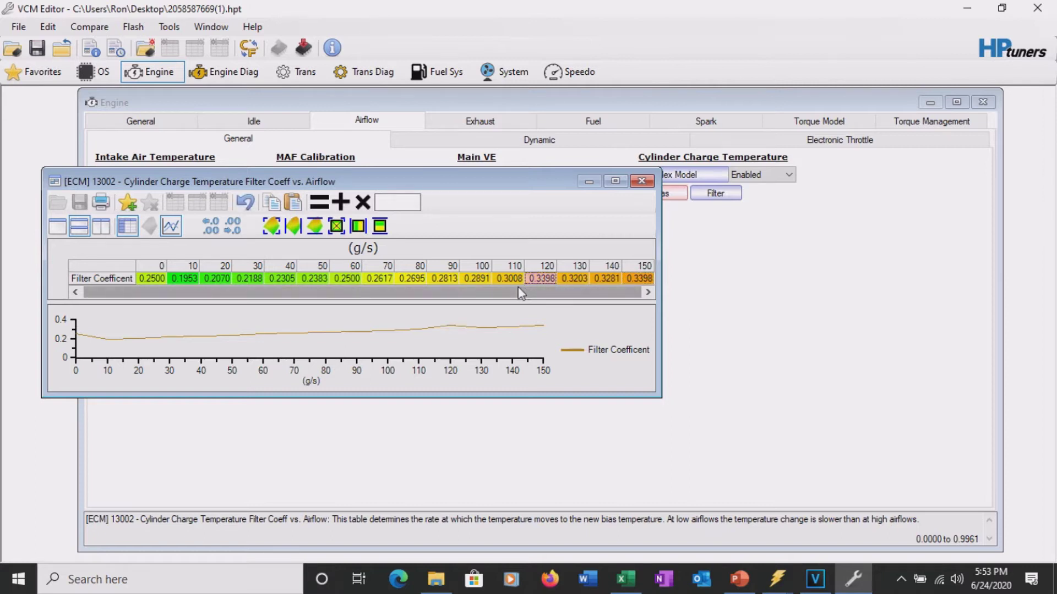
left_click_drag(574, 278, 639, 281)
left_click(336, 226)
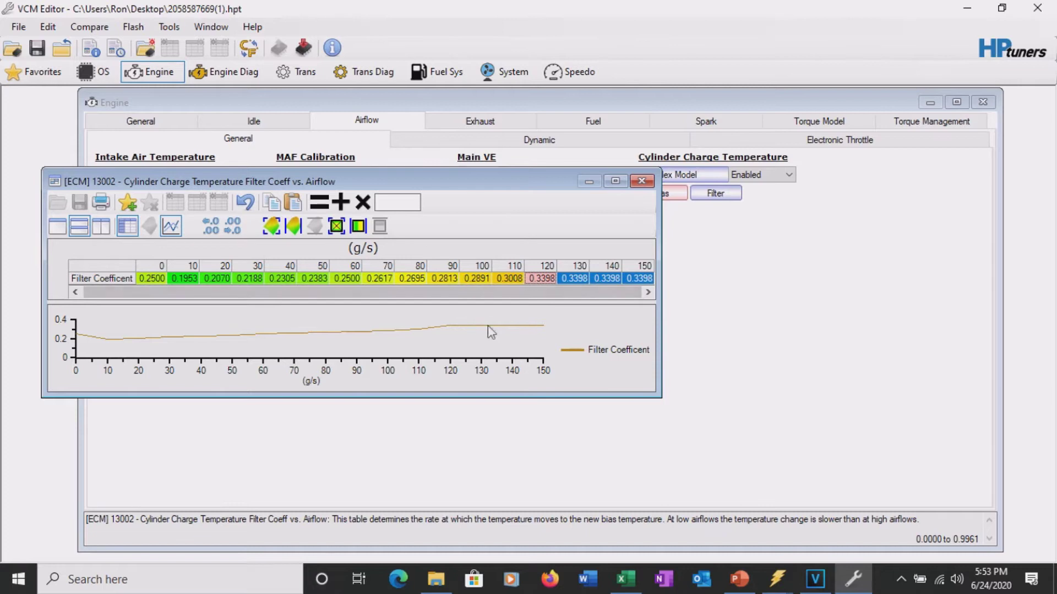
Smooth the filter coefficient at 110 g/s to 0.3125 by interpolating between its neighbours, and close the table
left_click_drag(509, 280, 474, 282)
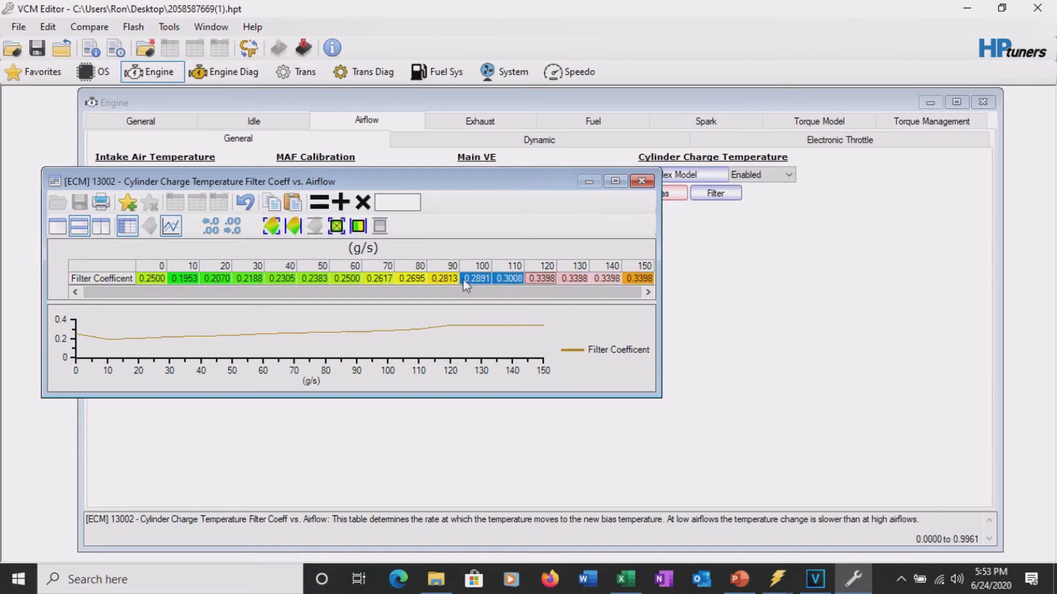
left_click(337, 226)
left_click(513, 278)
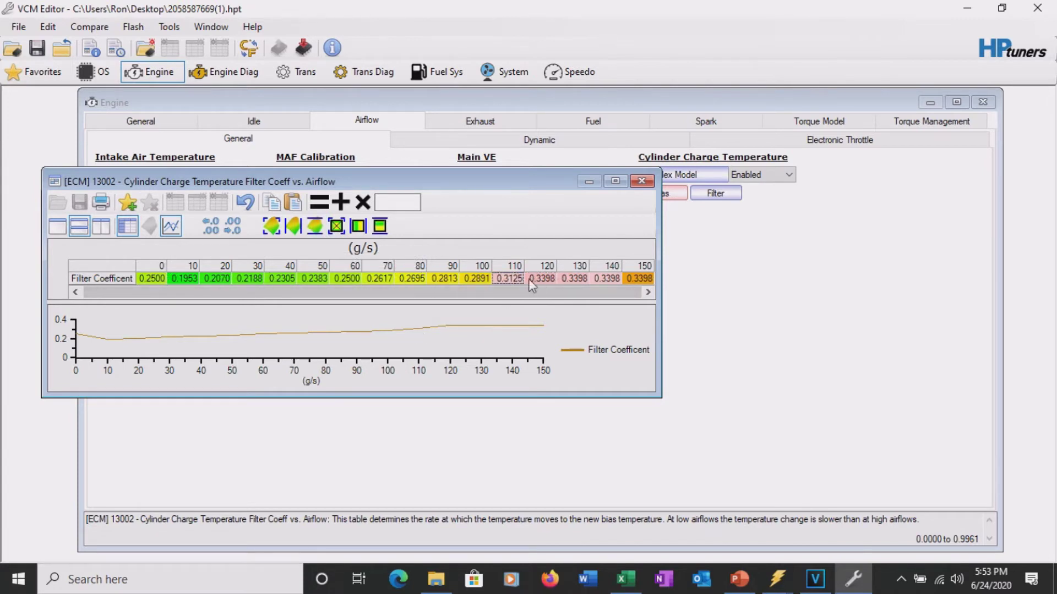
left_click(641, 181)
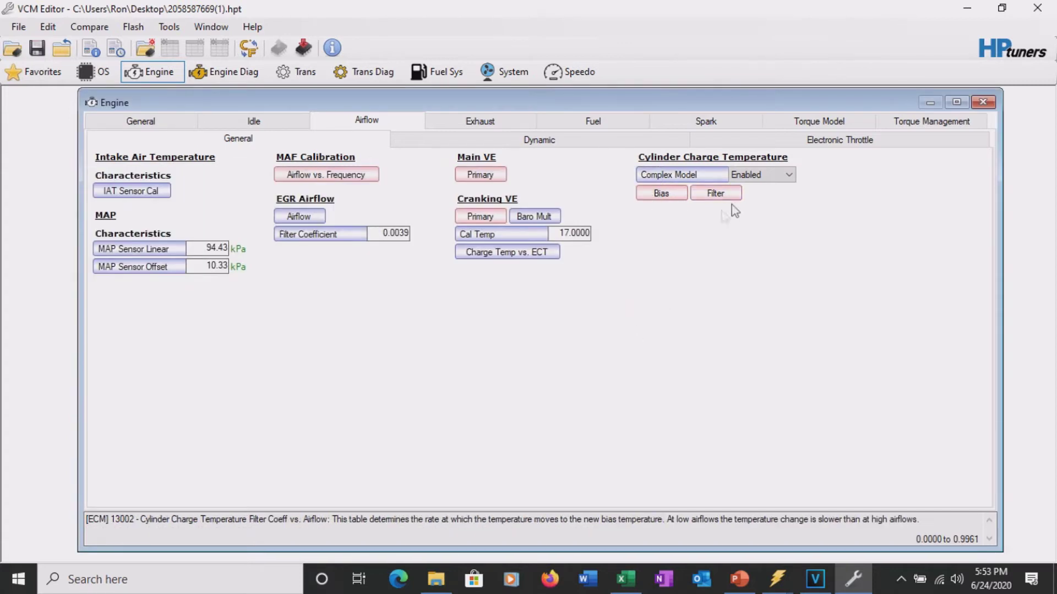
Review the Dynamic airflow settings, and return to the General airflow settings
left_click(518, 142)
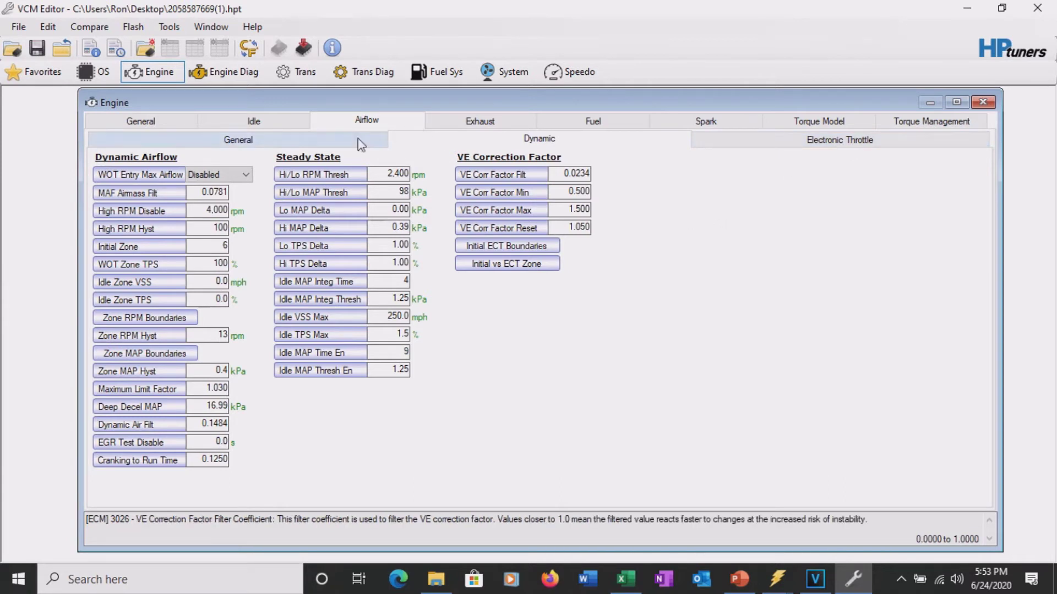
left_click(238, 140)
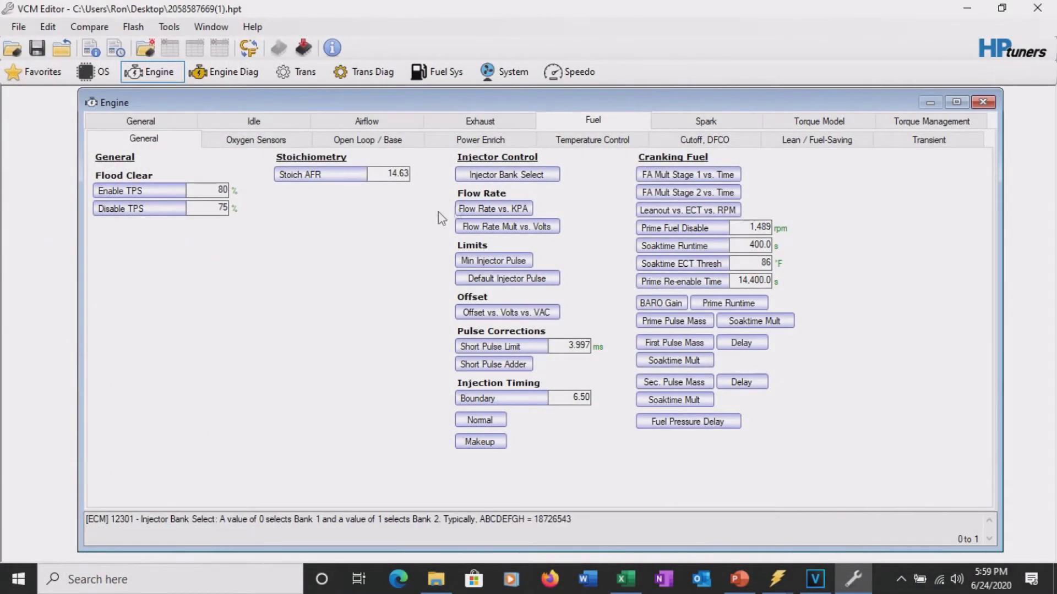
Multiply all values in the Injector Flow Rate vs. KPA VAC table by .8, and close the table
left_click(495, 211)
left_click(398, 288)
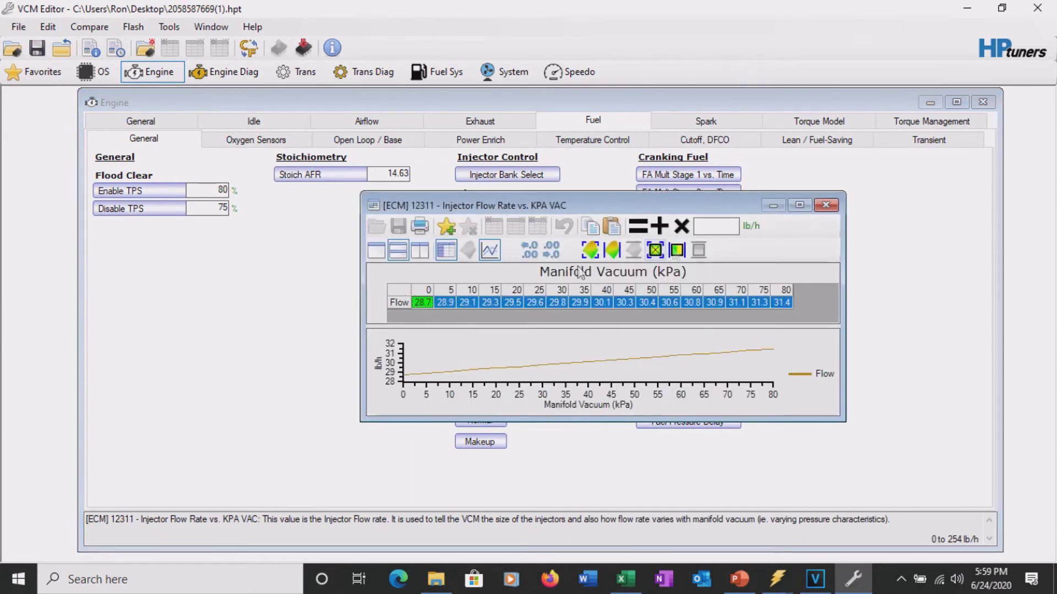
left_click(722, 226)
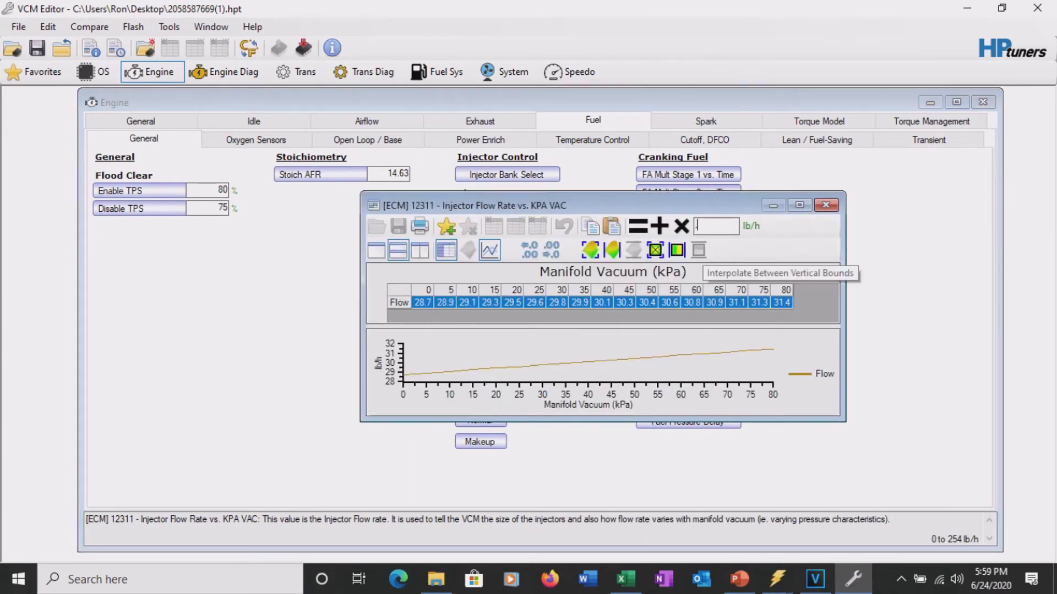
type(".8")
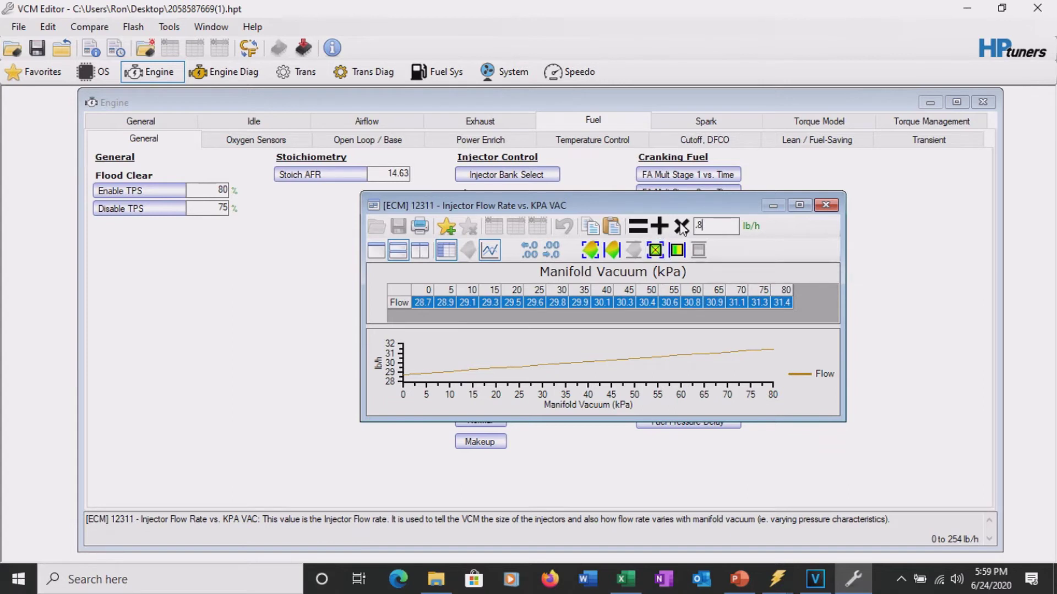
left_click(681, 226)
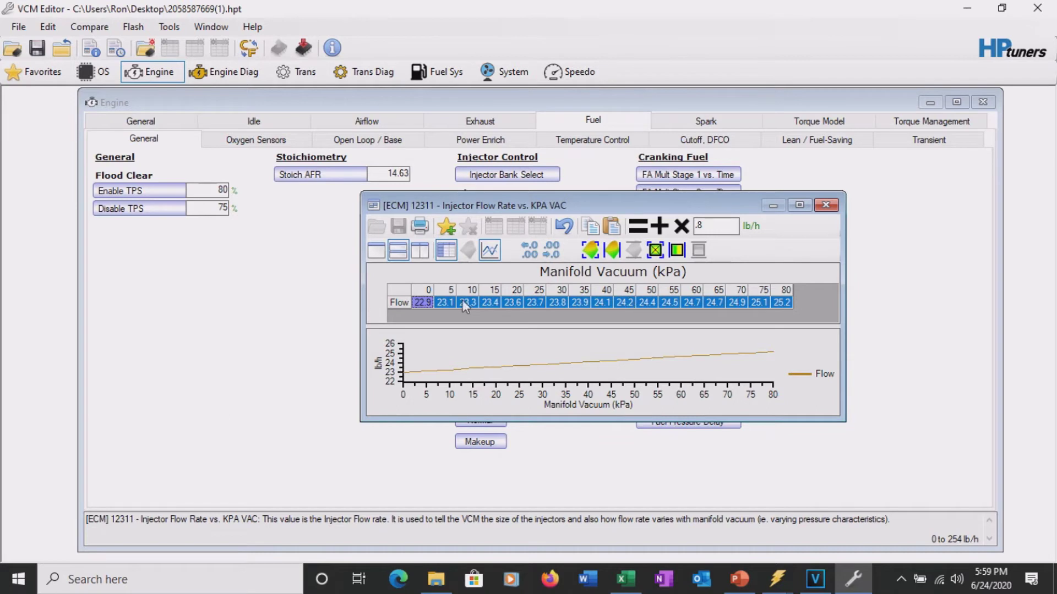
left_click(826, 204)
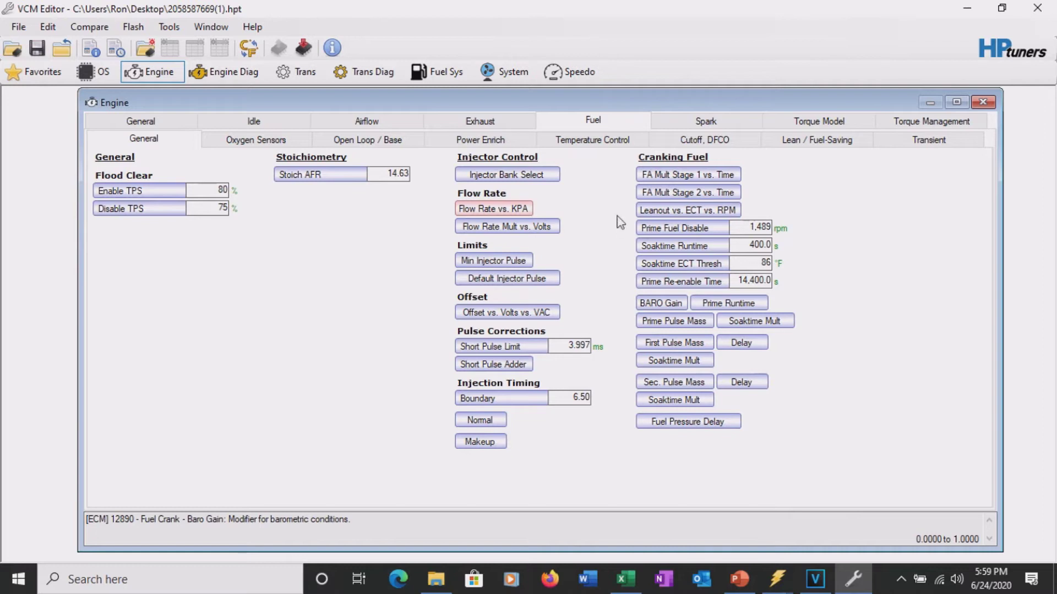
Multiply all fuel masses in the cranking fuel Prime Pulse Mass table by .8, and close the table
left_click(676, 325)
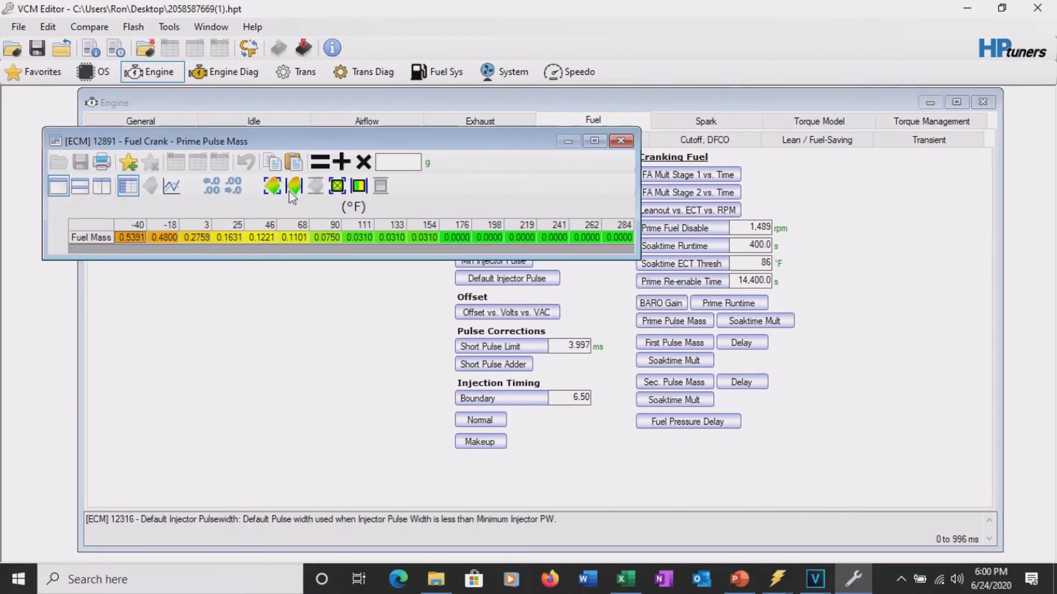
left_click(91, 237)
left_click(392, 162)
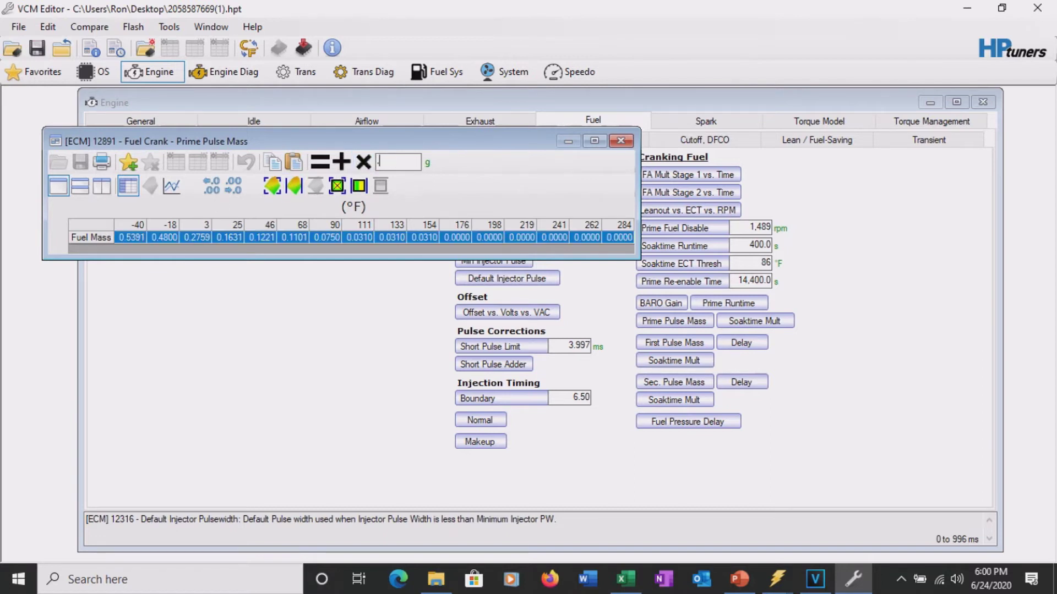
left_click(363, 162)
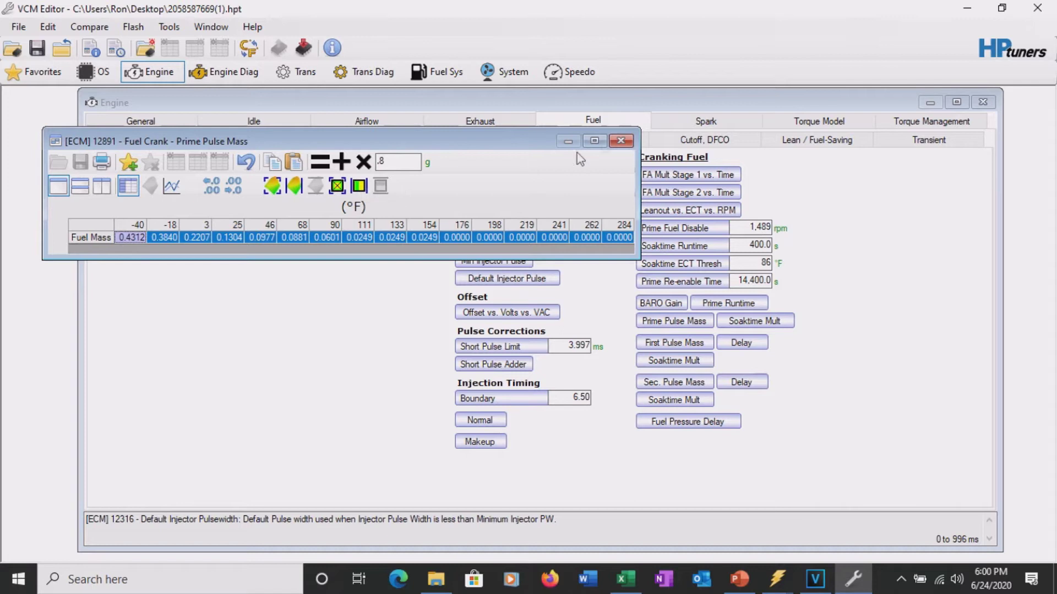
left_click(620, 142)
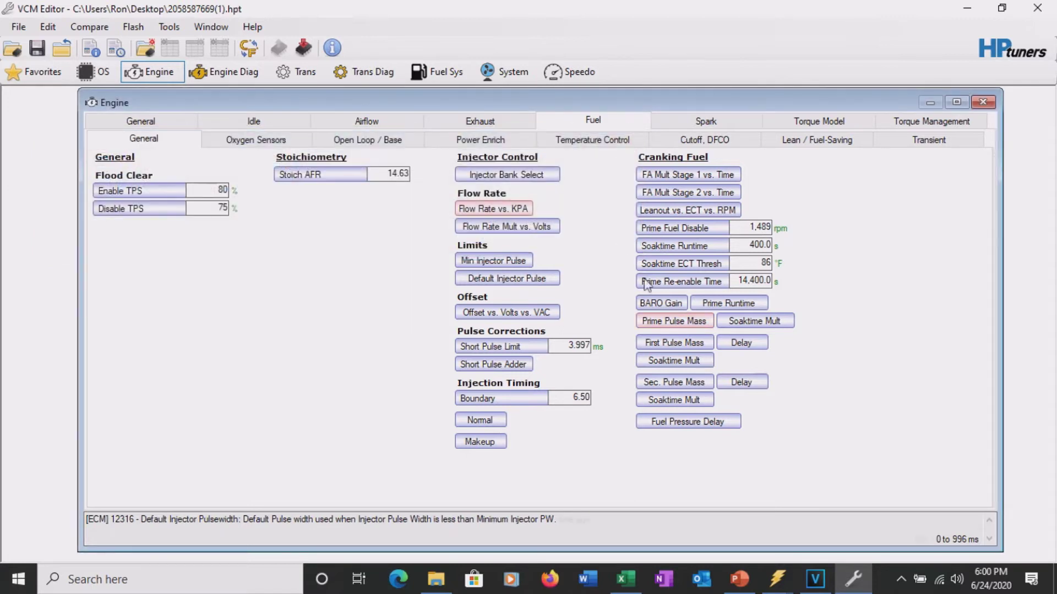
Multiply all fuel masses in the cranking fuel First Pulse Mass table by .8, and close the table
left_click(662, 348)
left_click(179, 317)
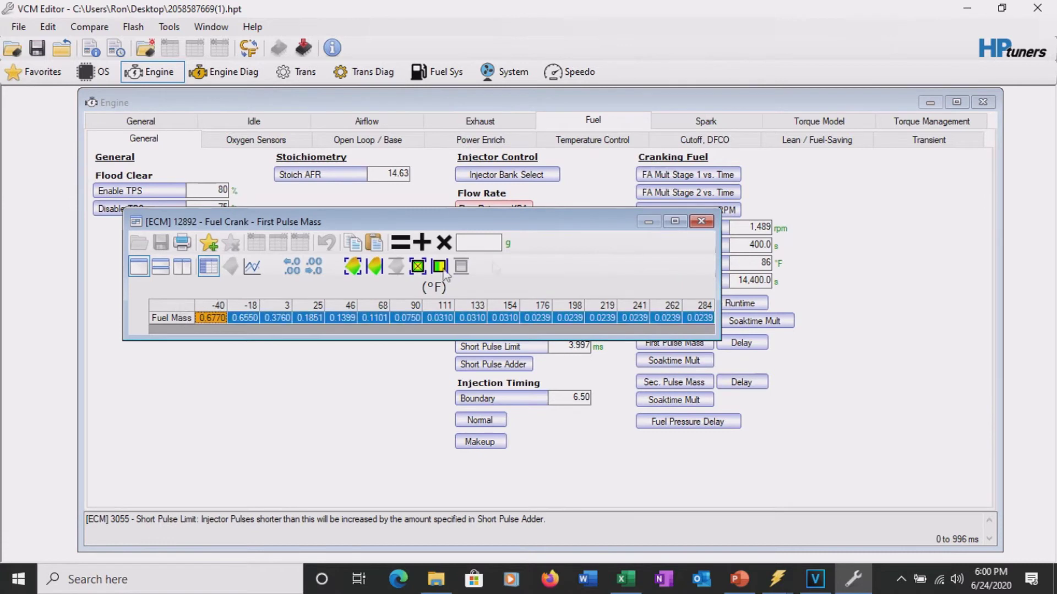
left_click(476, 244)
type(".8")
left_click(443, 242)
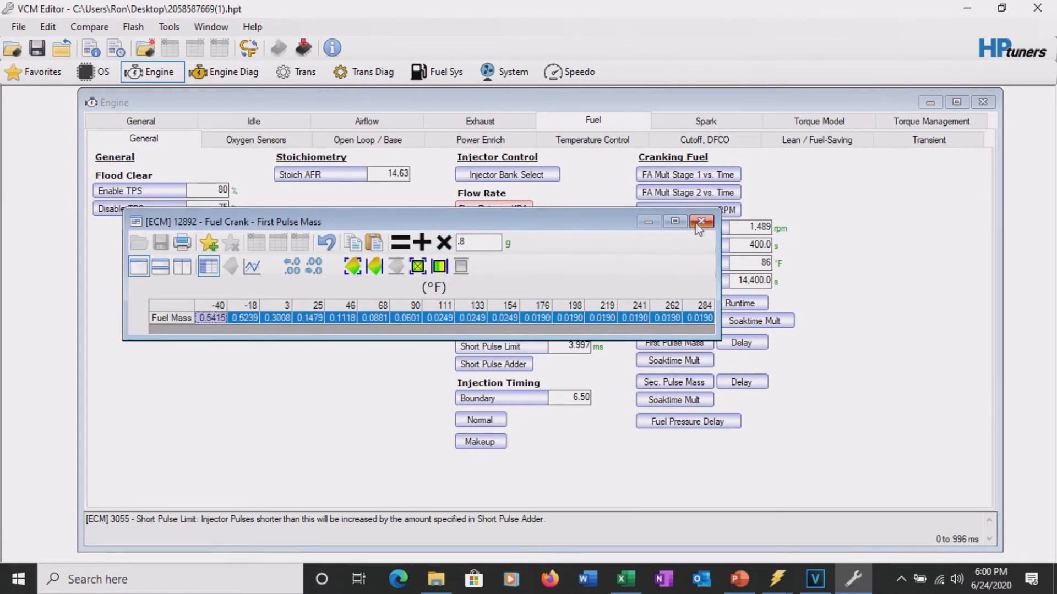
left_click(699, 223)
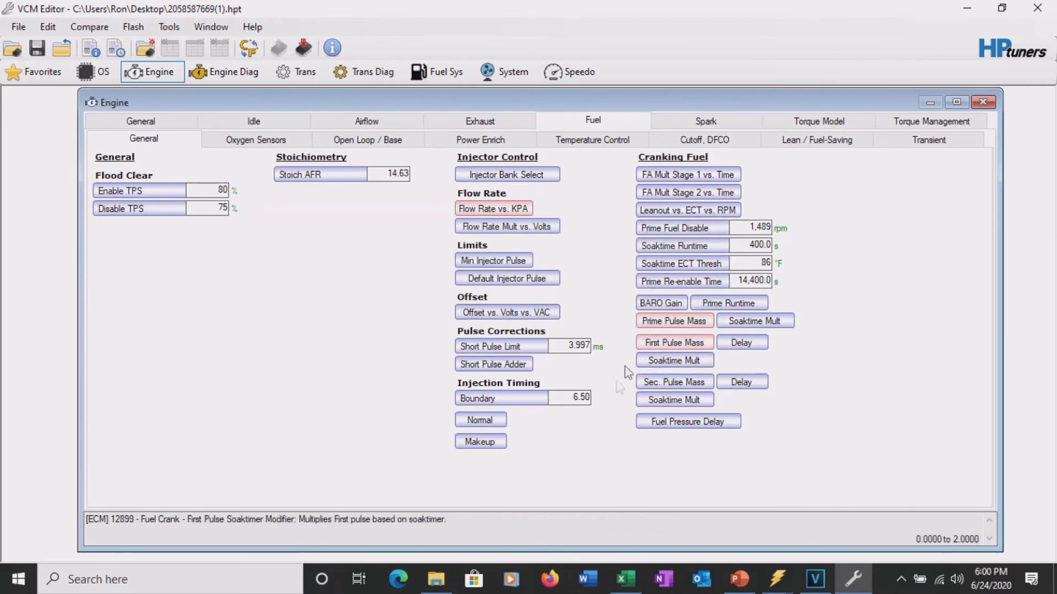
Multiply all fuel masses in the cranking fuel Second Pulse Mass table by .8, and close the table
left_click(674, 382)
left_click(195, 326)
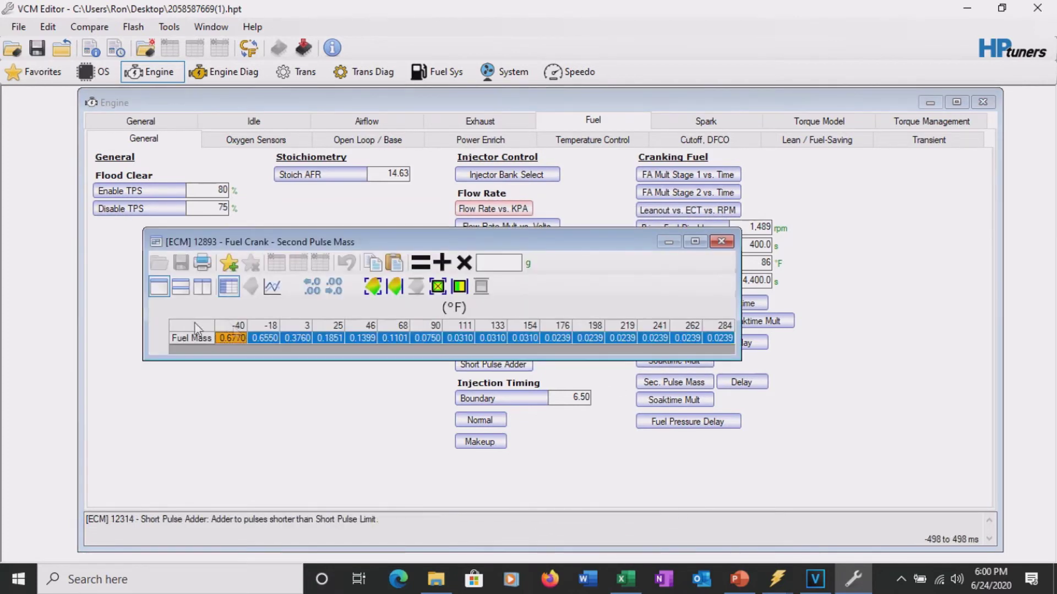
left_click(507, 263)
type(".8")
left_click(464, 263)
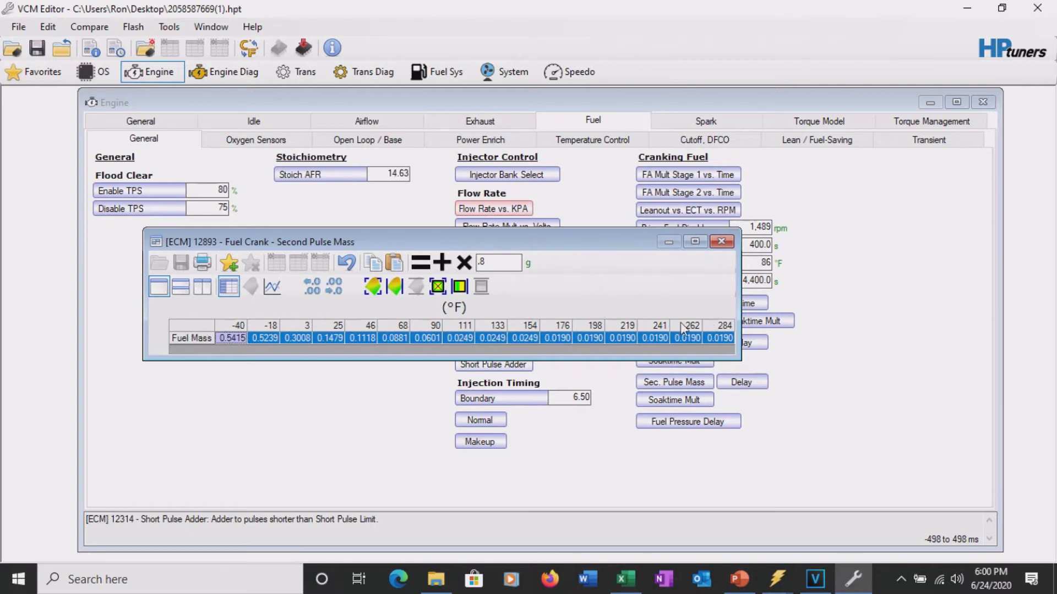
left_click(722, 241)
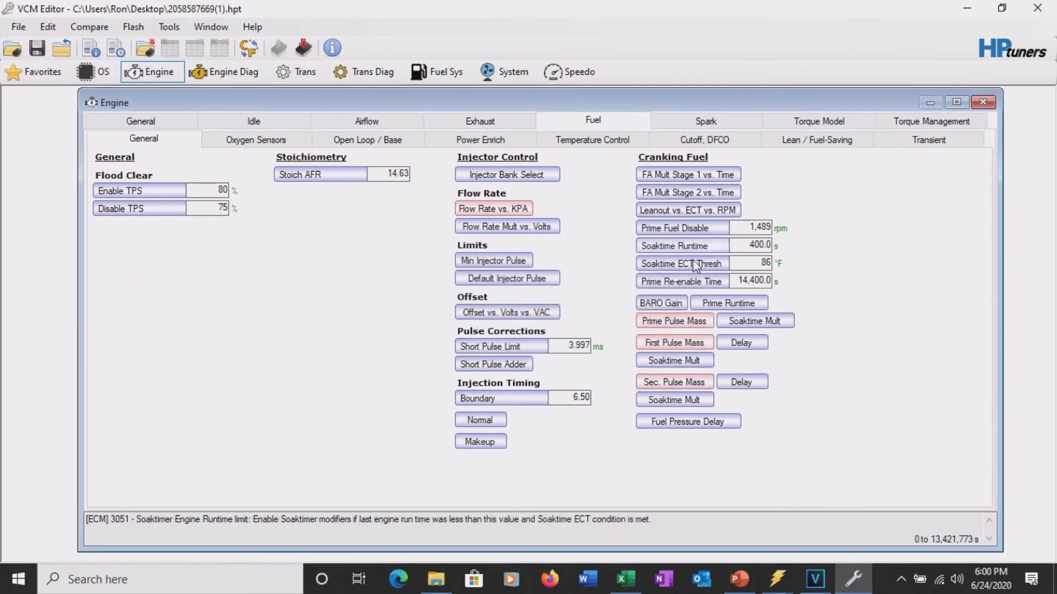
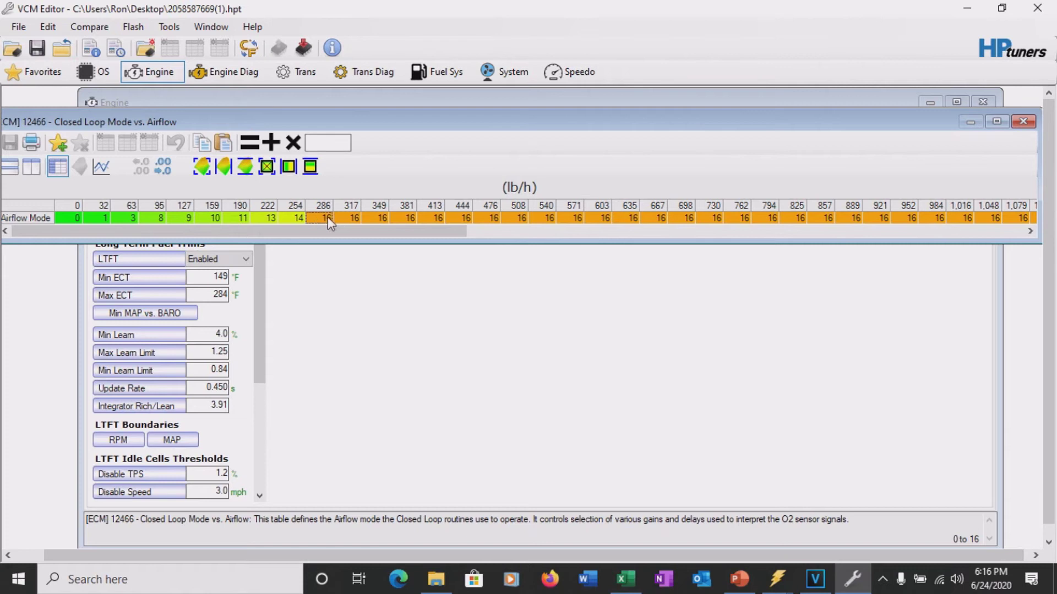
Examine the airflow modes around 222 to 254 lb/h in the Closed Loop Mode vs. Airflow table, and close it
left_click(288, 217)
left_click(254, 217)
left_click(1024, 122)
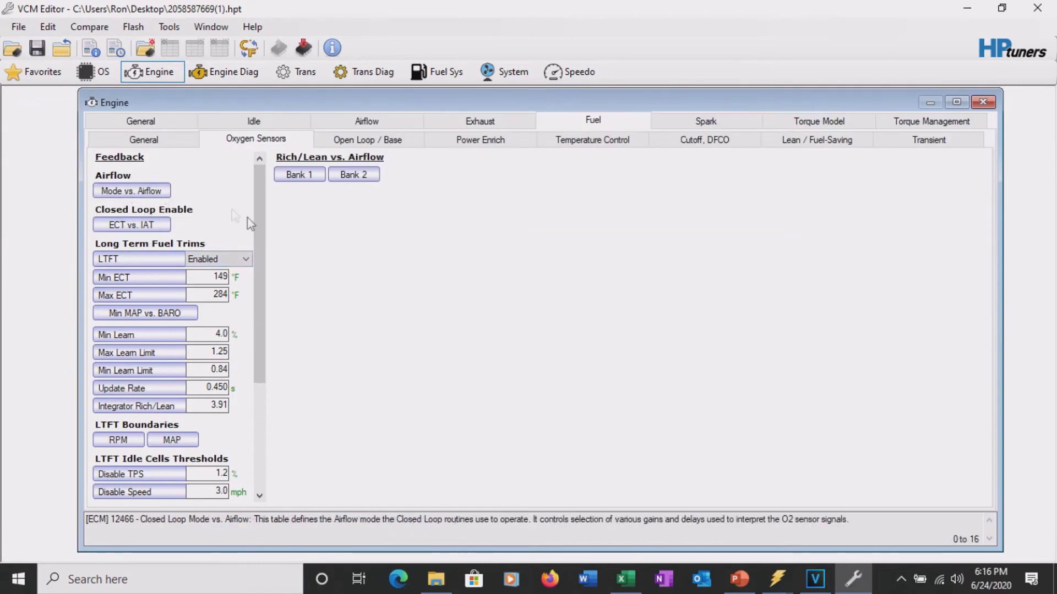
Multiply all base adders in the Closed Loop Proportional Base vs. Airflow Mode table by .8, and close the table
left_click_drag(260, 223, 261, 338)
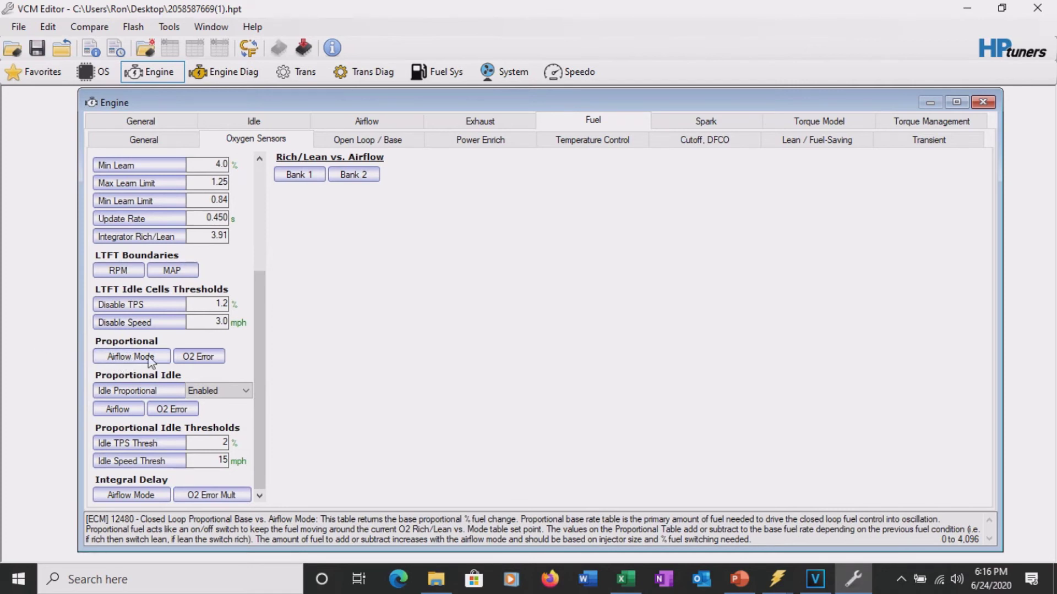
left_click(128, 358)
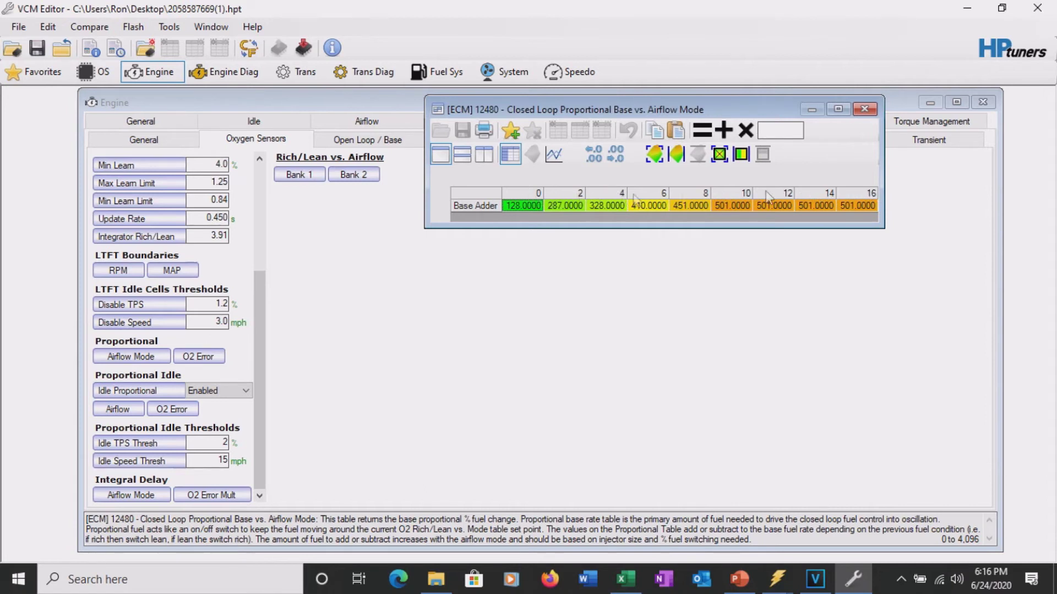
left_click(479, 205)
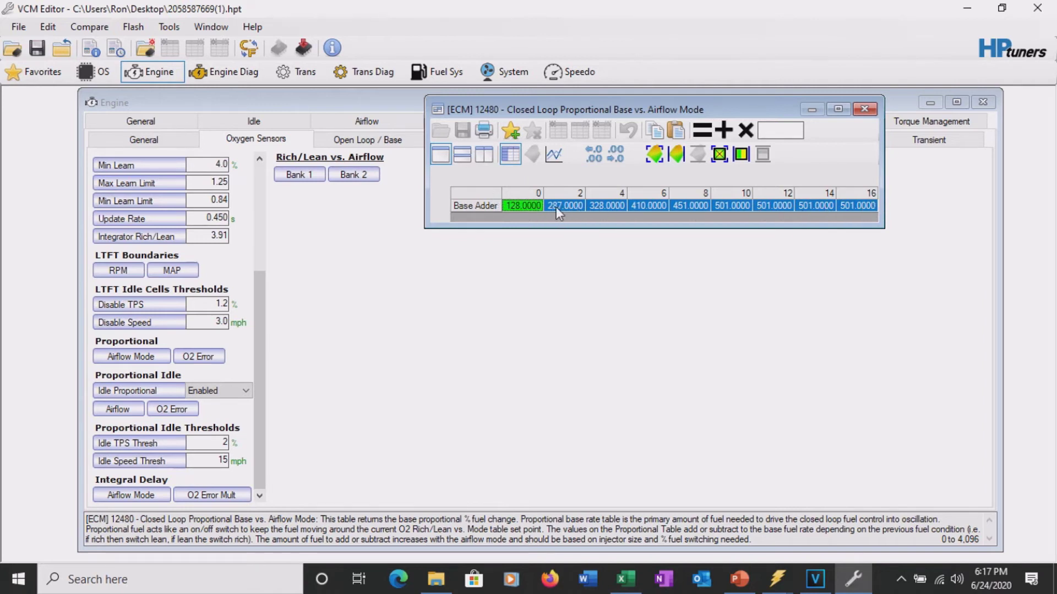
left_click(781, 131)
type(".8")
left_click(719, 154)
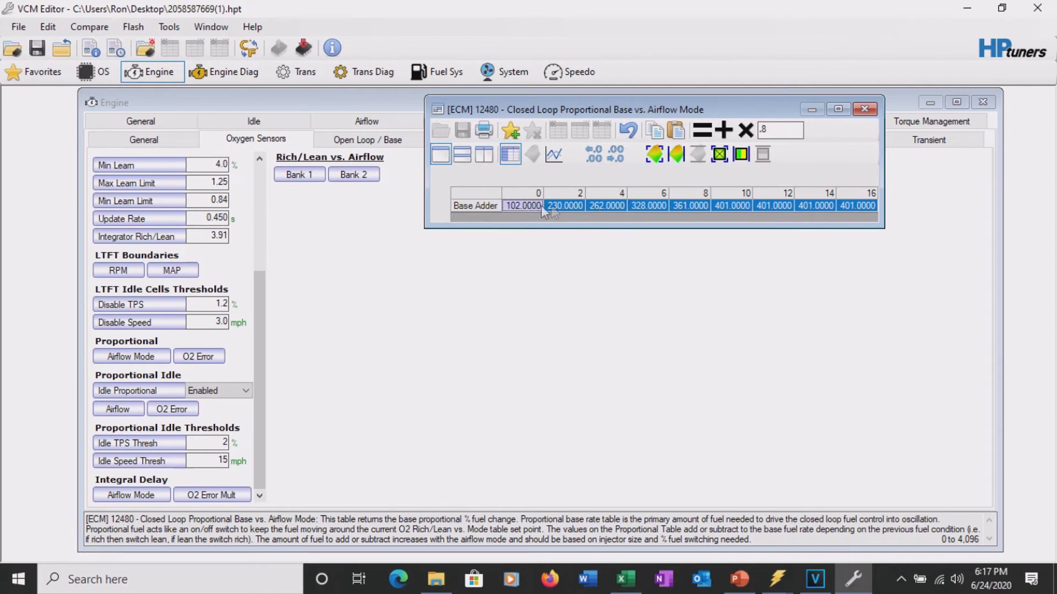
left_click_drag(552, 212, 545, 212)
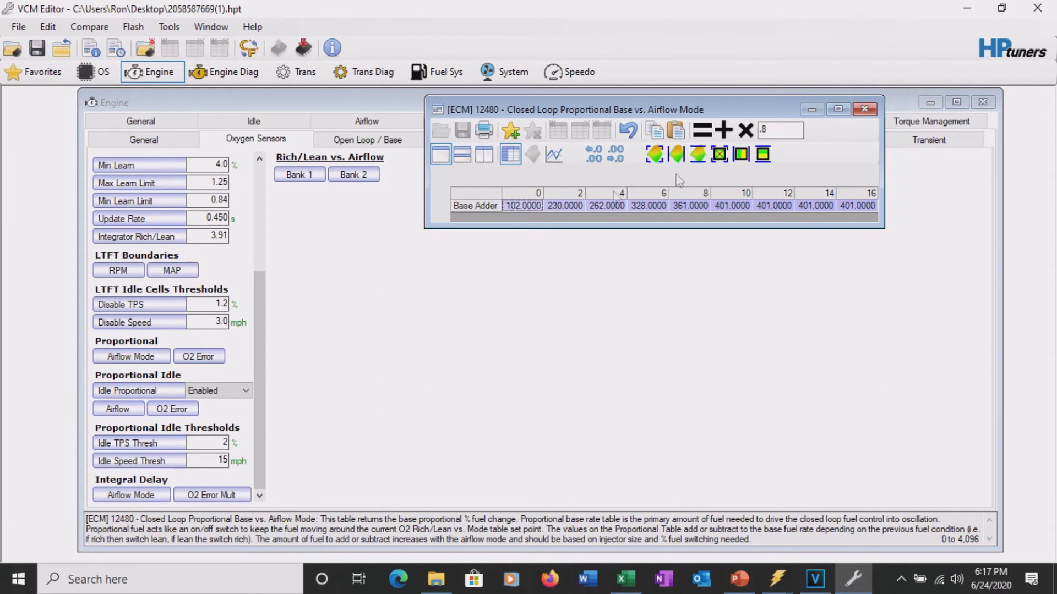
left_click(865, 110)
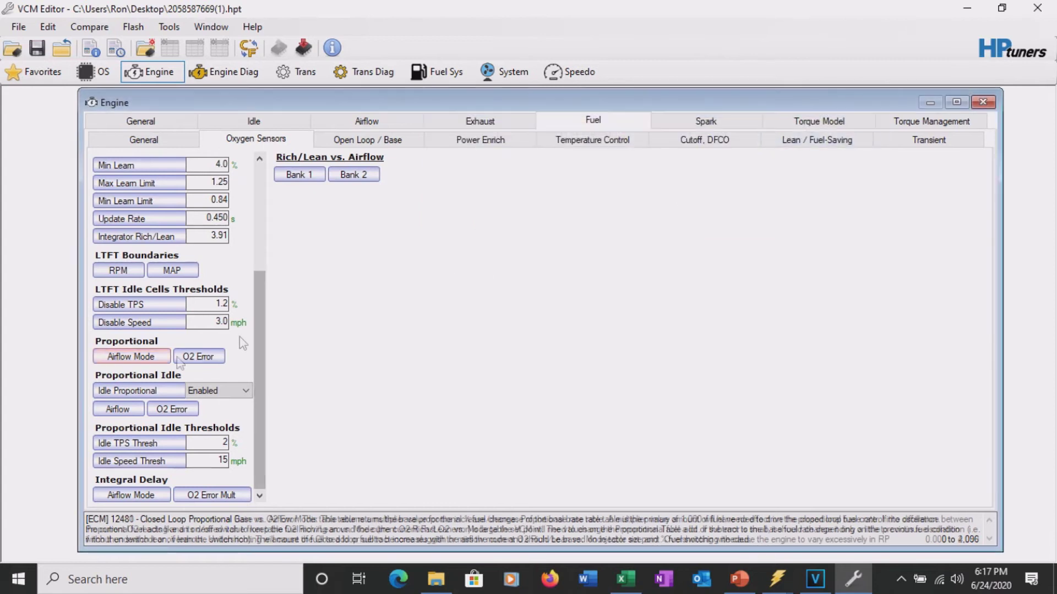
Multiply all base adders in the Closed Loop Proportional Idle Base vs. Airflow table by .8, and close the table
left_click(118, 409)
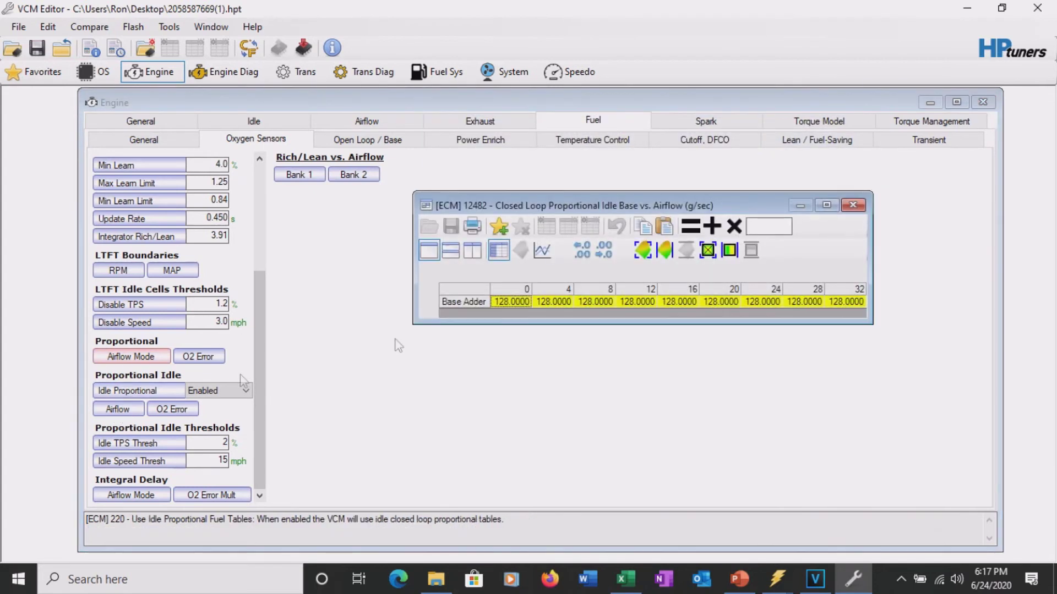
left_click(464, 297)
left_click(766, 227)
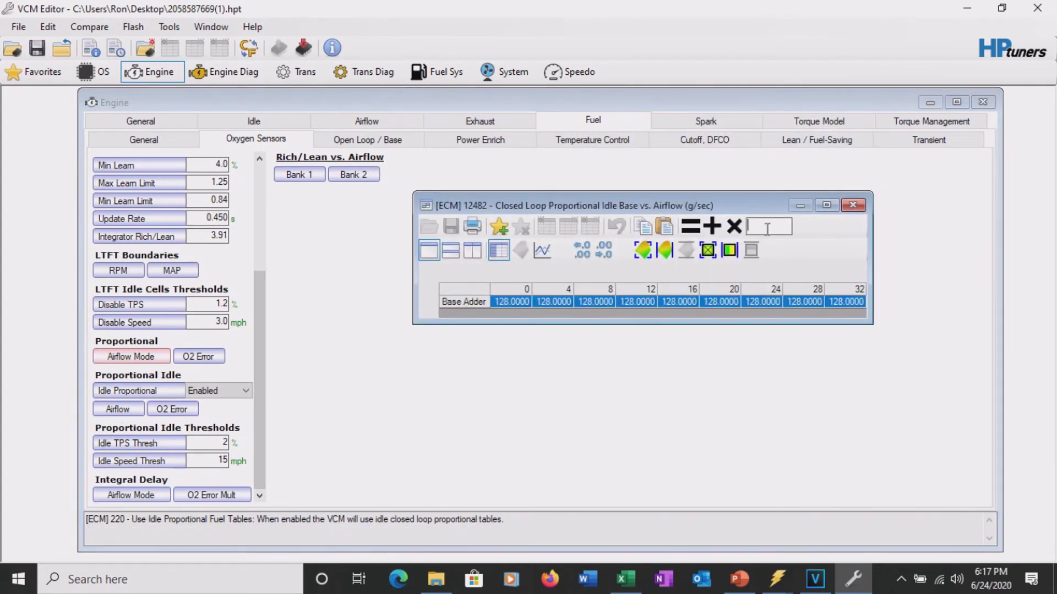
type(".8")
left_click(733, 226)
left_click(853, 205)
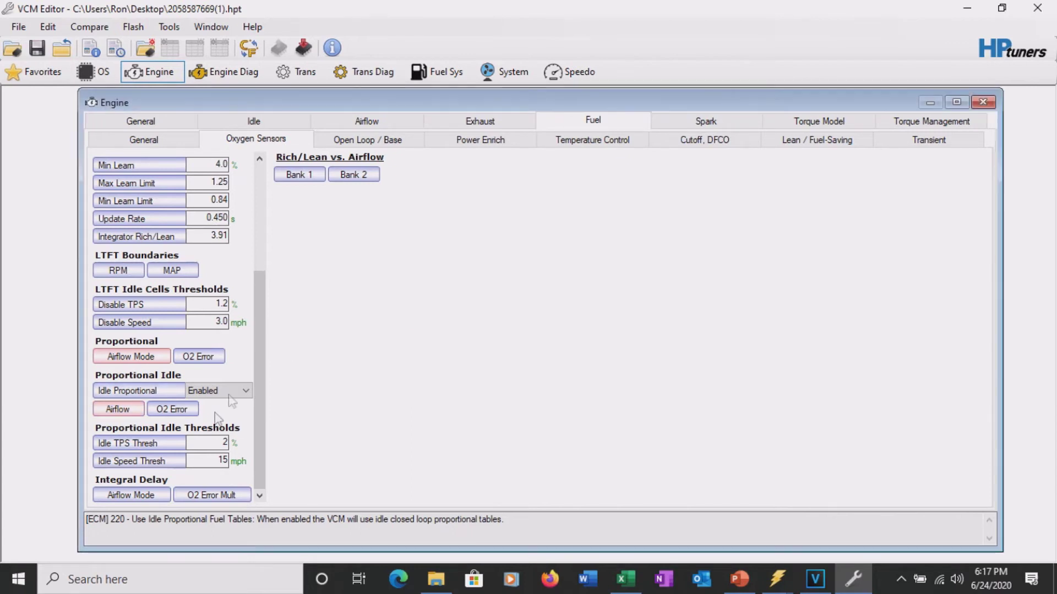
Multiply all delays in the Closed Loop Integrator Delay vs. Airflow Mode table by .8, and close the table
left_click(144, 495)
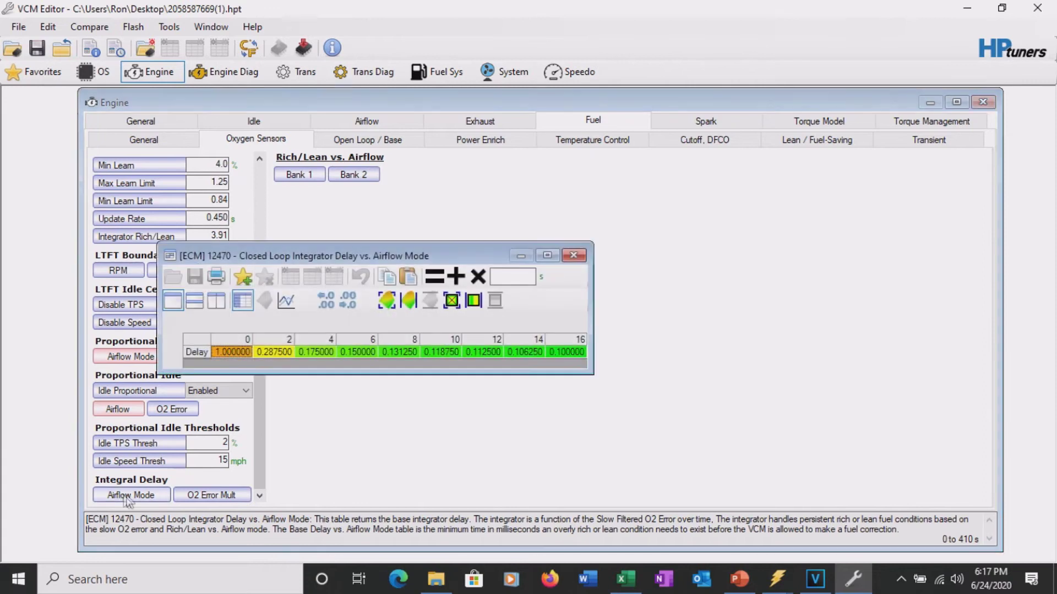
left_click(189, 339)
left_click(507, 275)
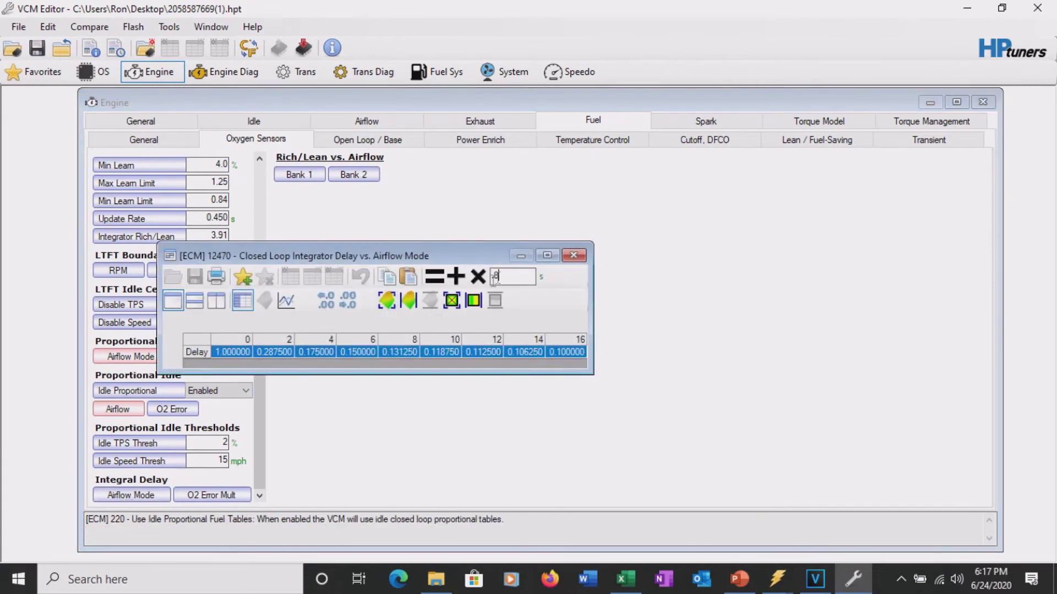
left_click(478, 276)
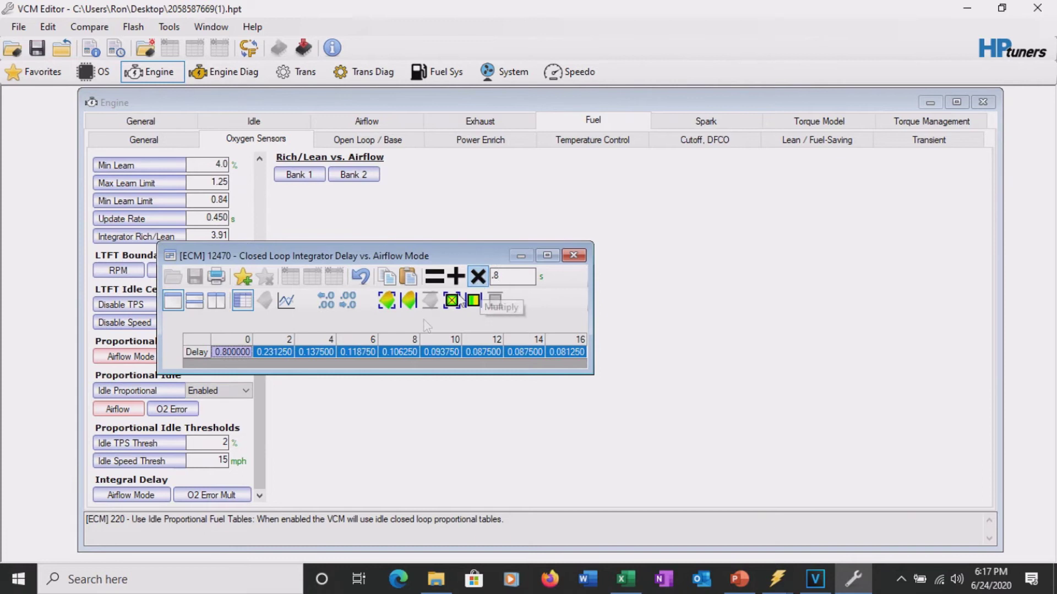
left_click(573, 255)
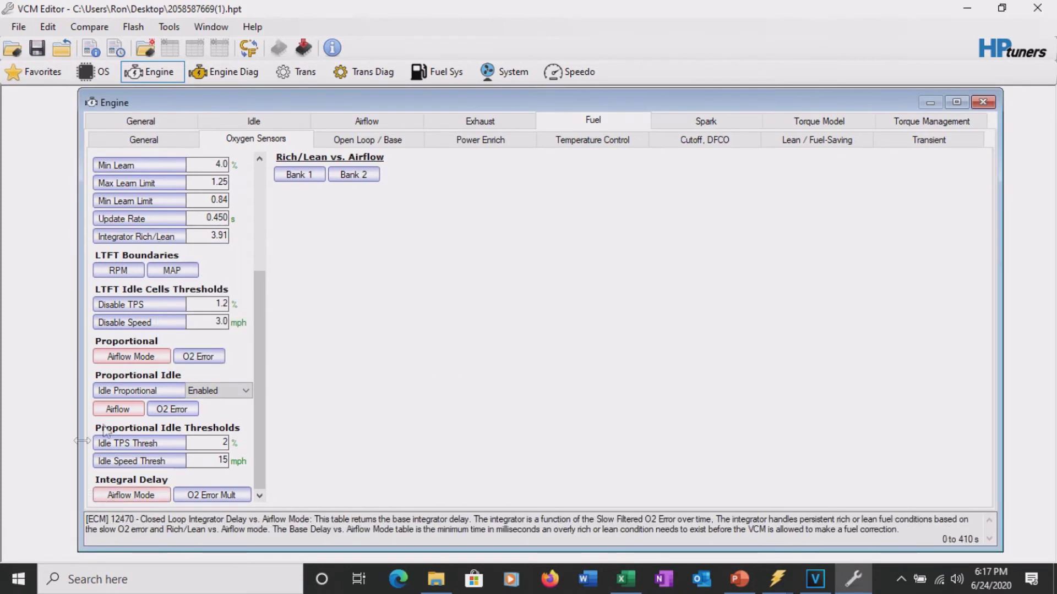
mouse_move(110, 357)
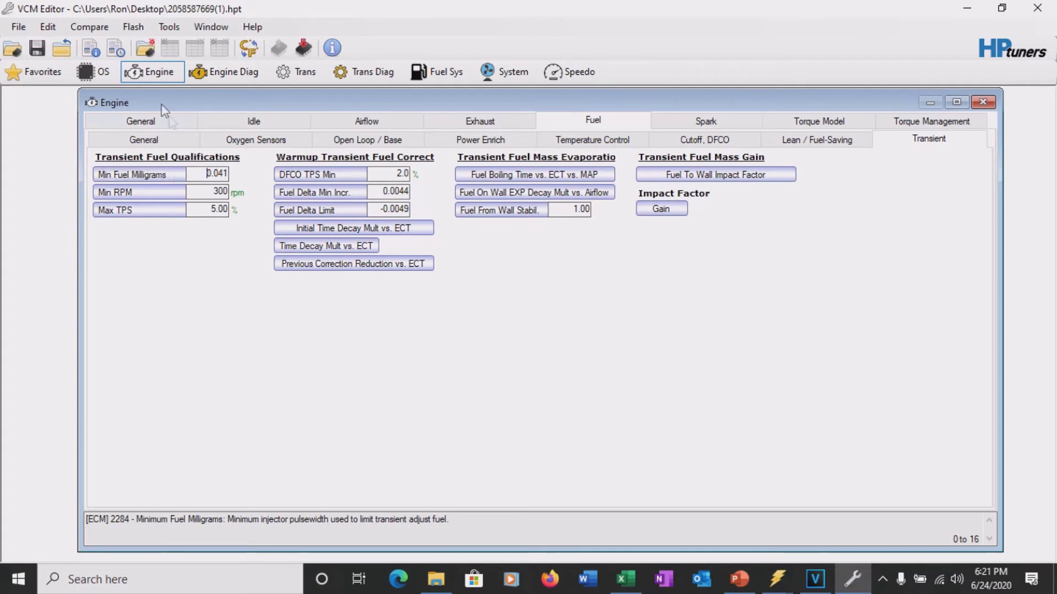
Calculate 0.041 times .8 with the built-in calculator, and overwrite the transient fuel Min Fuel Milligrams value with the product
left_click(168, 28)
left_click(194, 59)
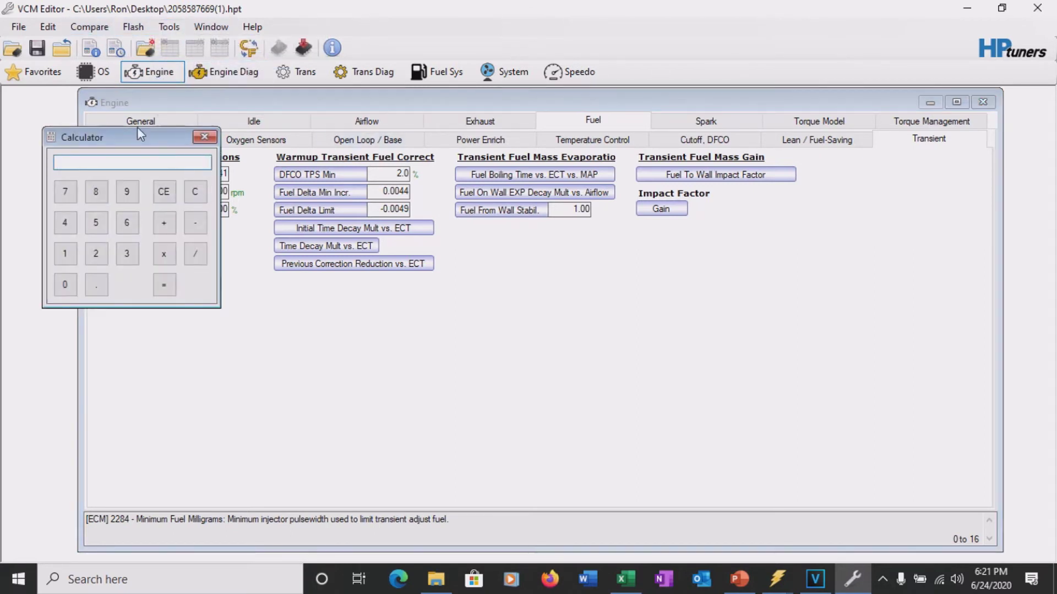
left_click_drag(140, 143, 513, 202)
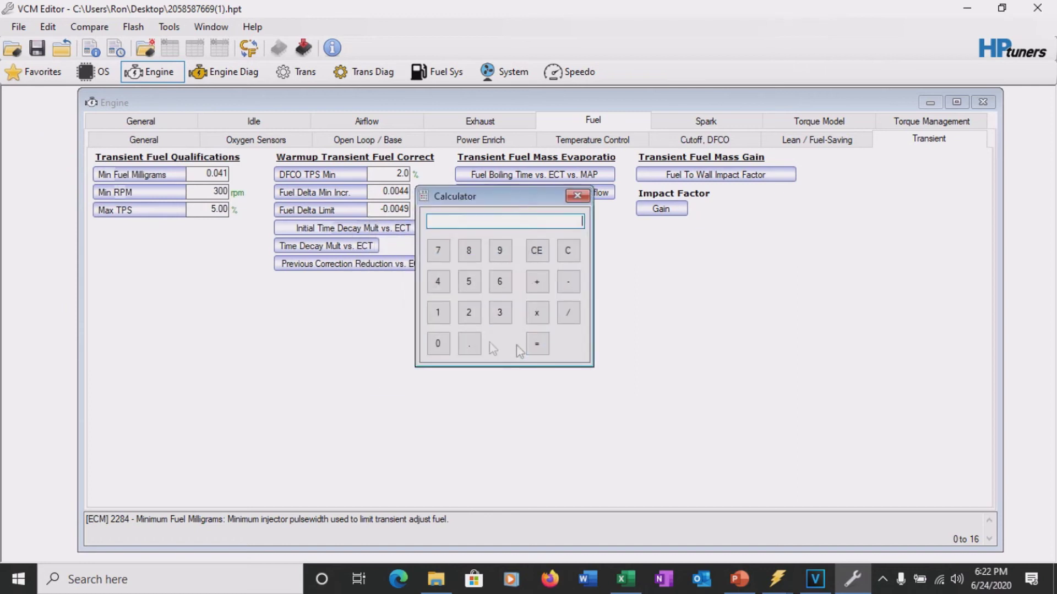
left_click(439, 344)
left_click(438, 282)
left_click(439, 314)
left_click(542, 313)
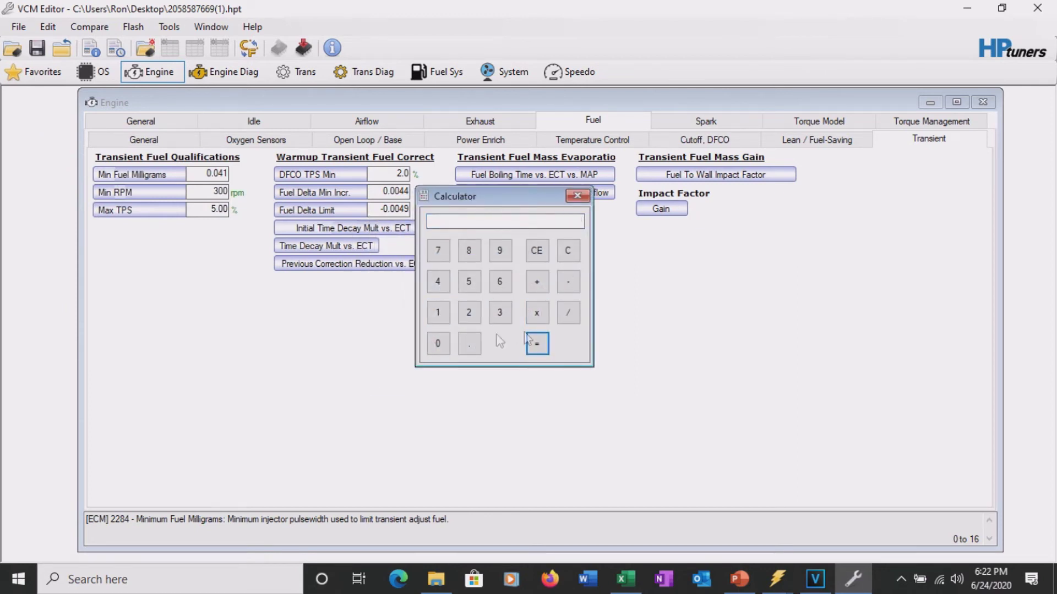
left_click(469, 250)
left_click(202, 175)
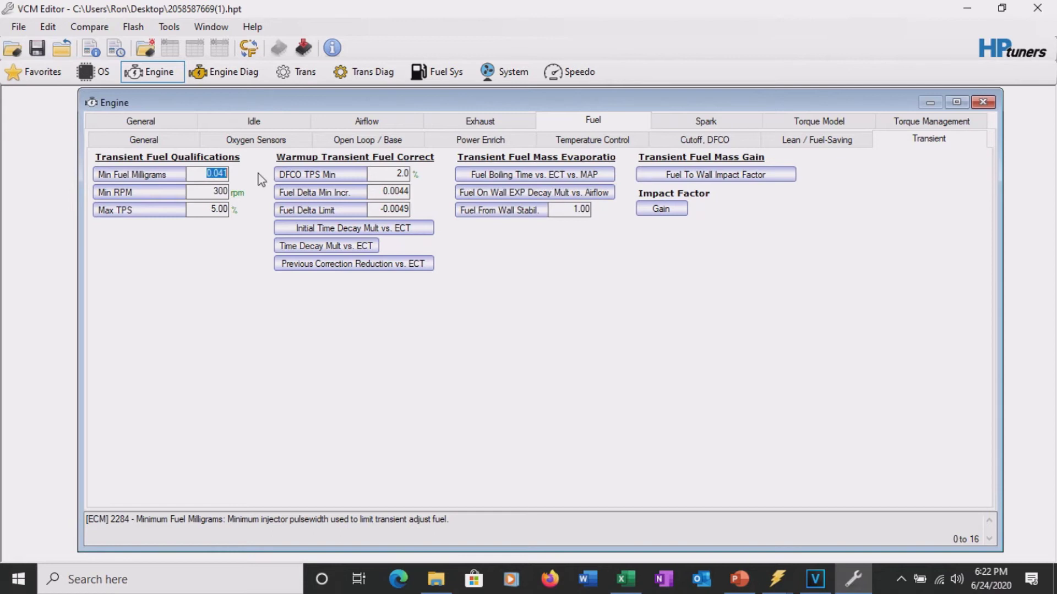
type("3")
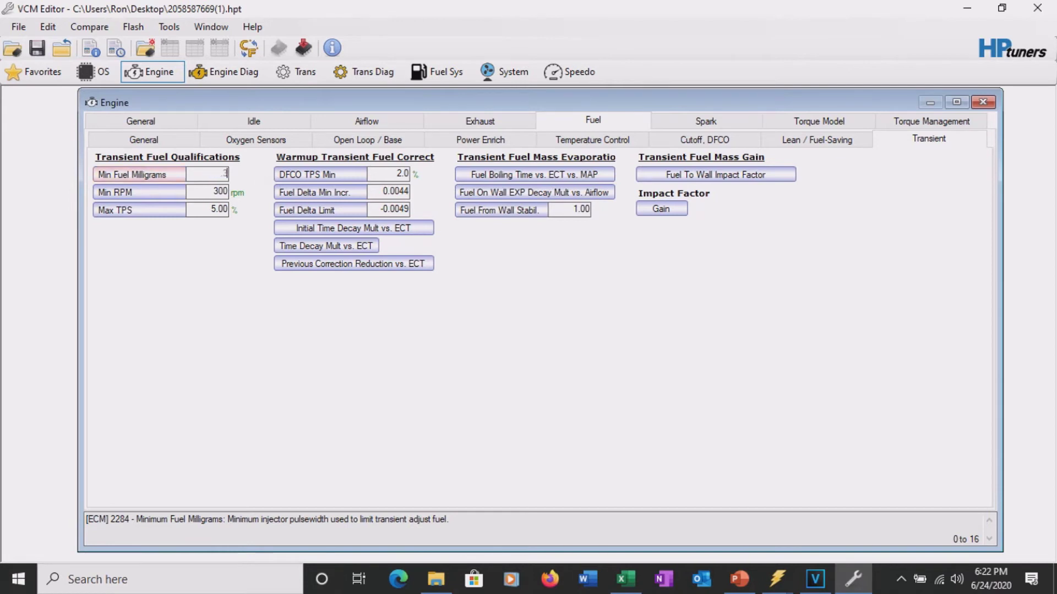
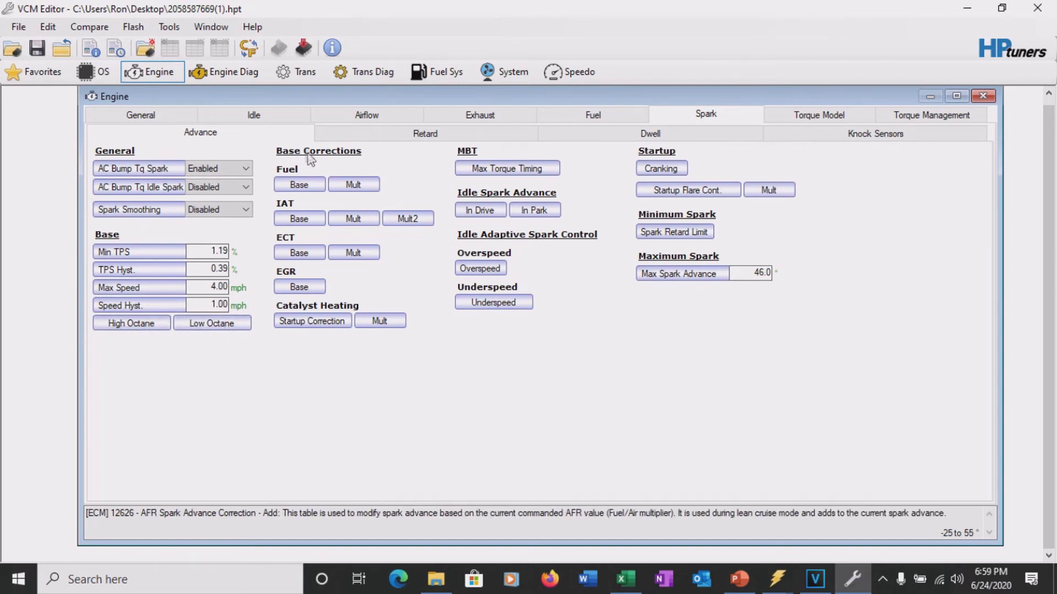
Review the EGR base spark advance correction table and close it, and open the startup Cranking Spark table
left_click(298, 288)
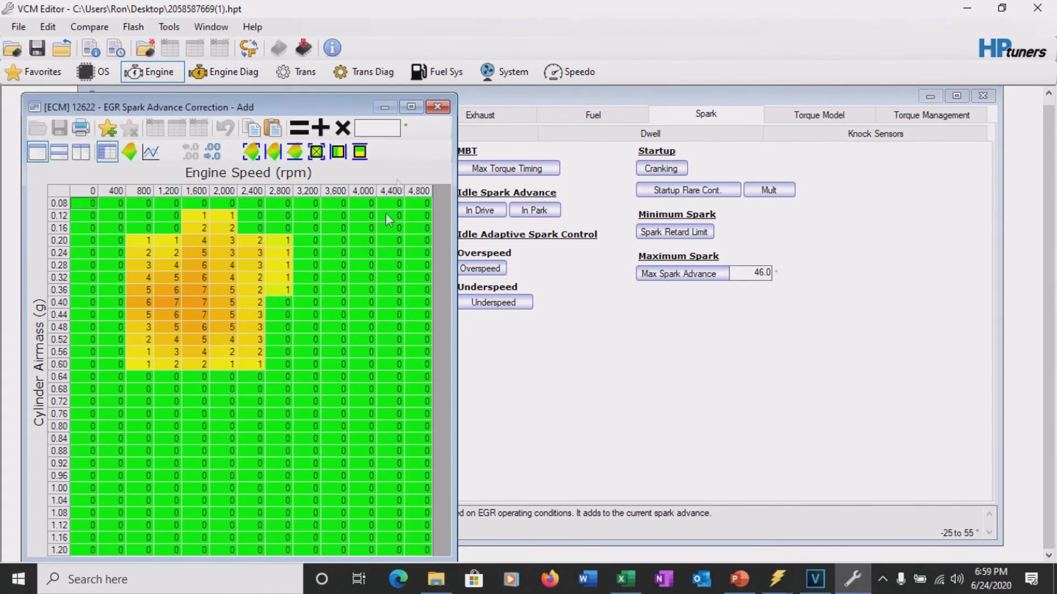
left_click(438, 107)
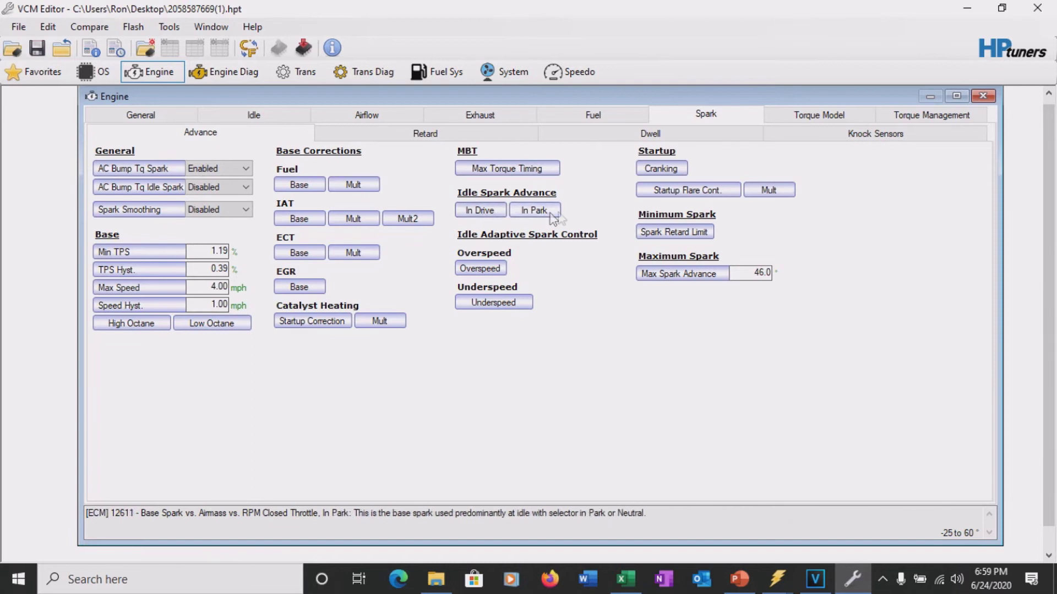
left_click(660, 169)
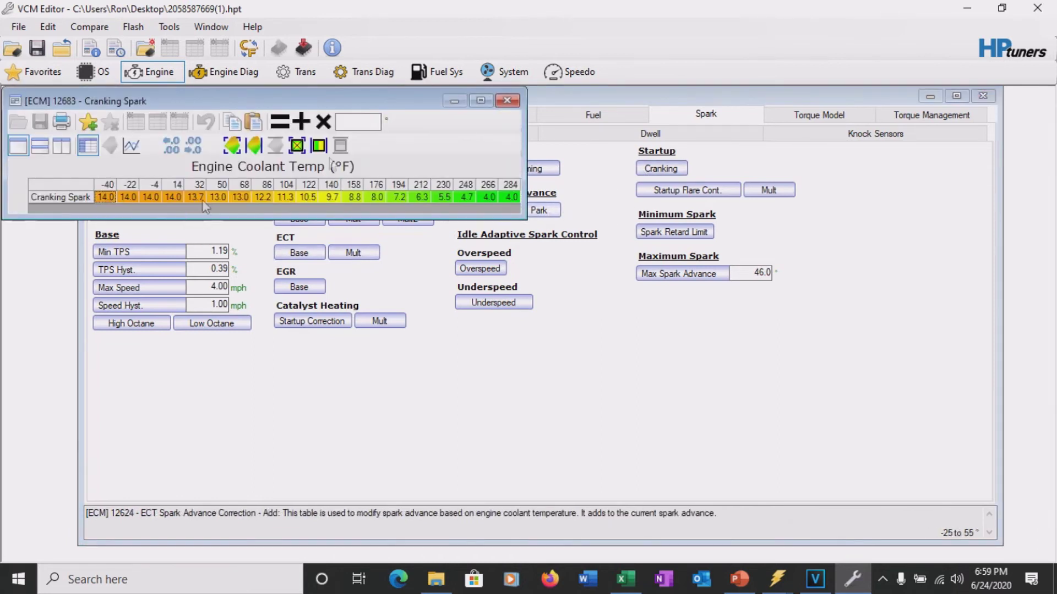
Close the Cranking Spark table, and open the High Octane Main Spark vs. Airmass vs. RPM table in a narrower window
left_click(507, 101)
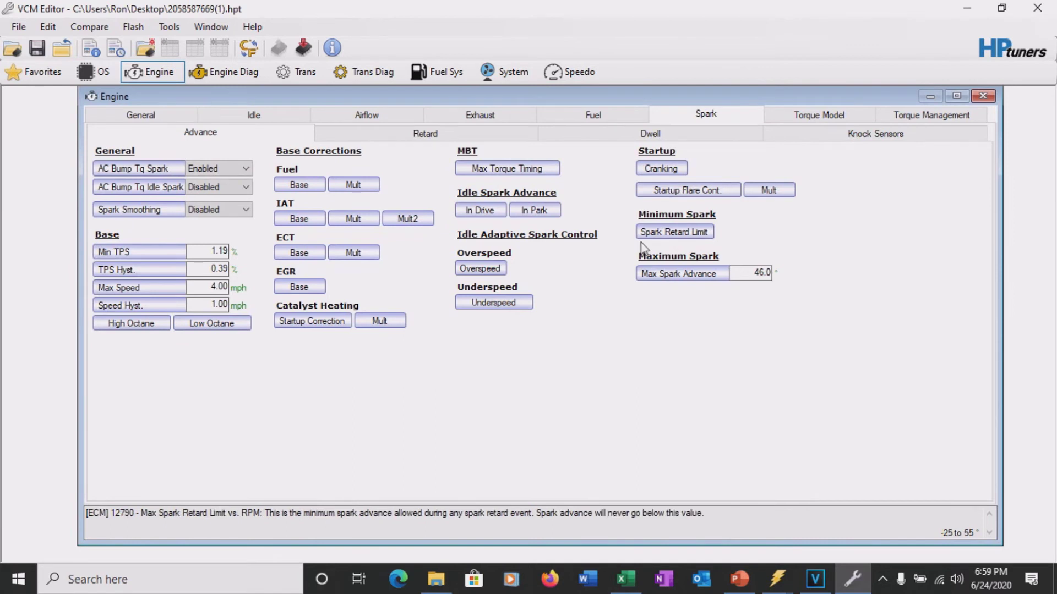
left_click(130, 324)
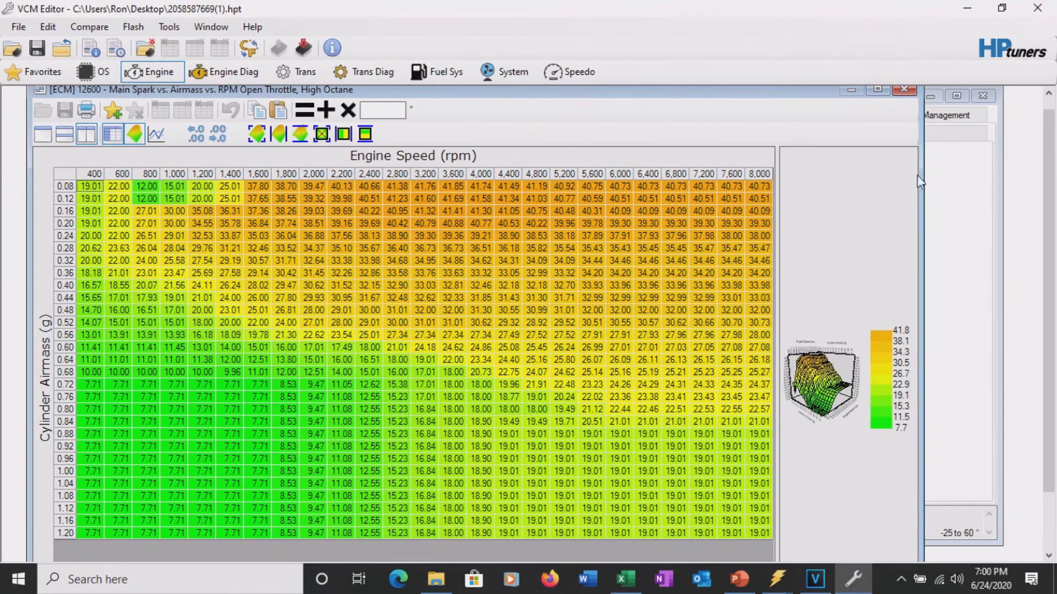
left_click_drag(923, 184, 531, 184)
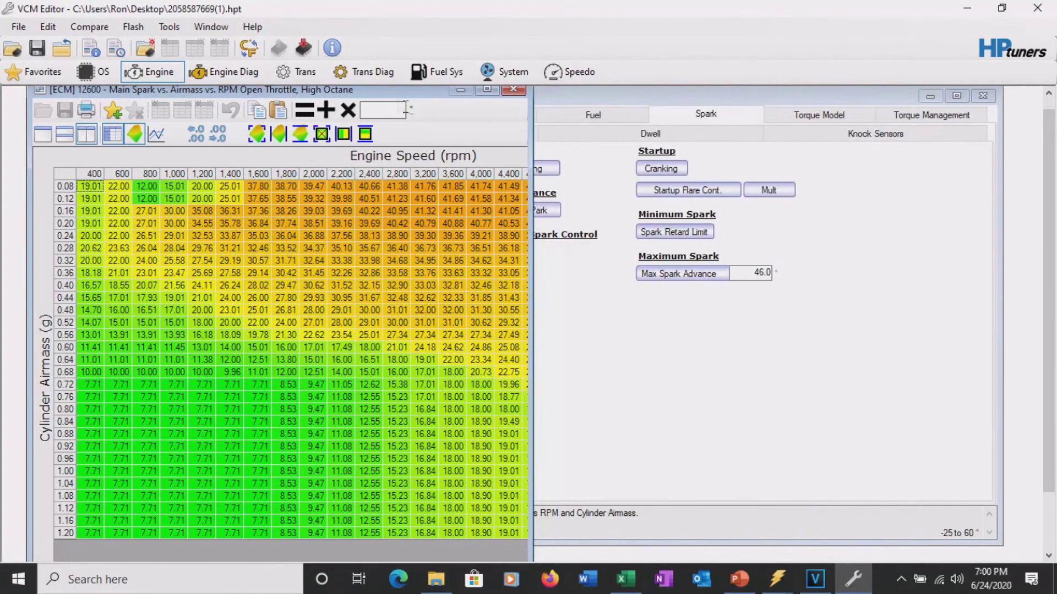
left_click_drag(400, 93, 614, 96)
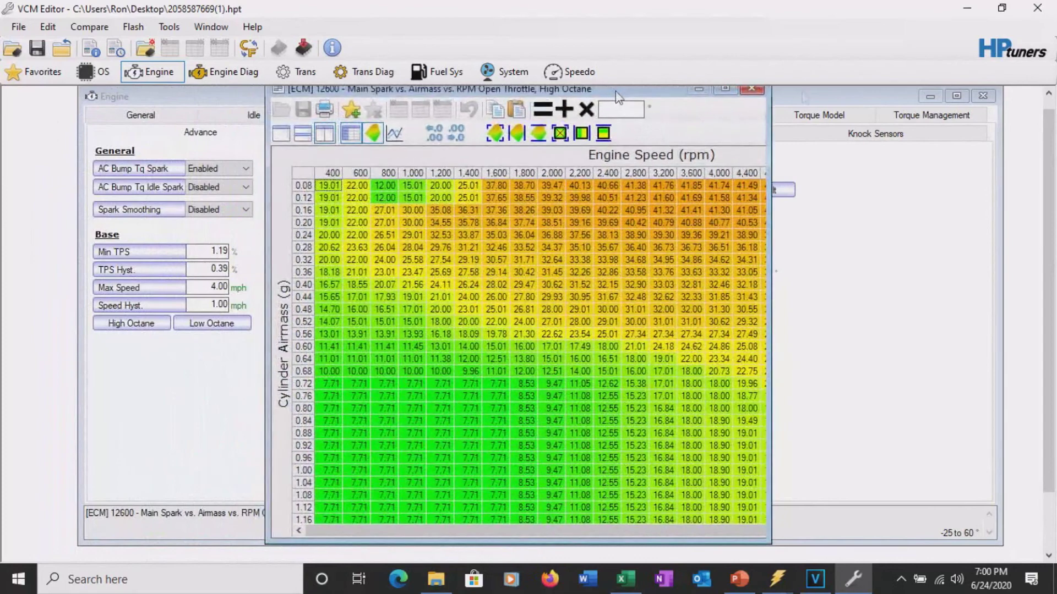
Restore the editor from full screen, leave free desktop space beside it, and widen the High Octane spark table to fill the editor
left_click(1007, 9)
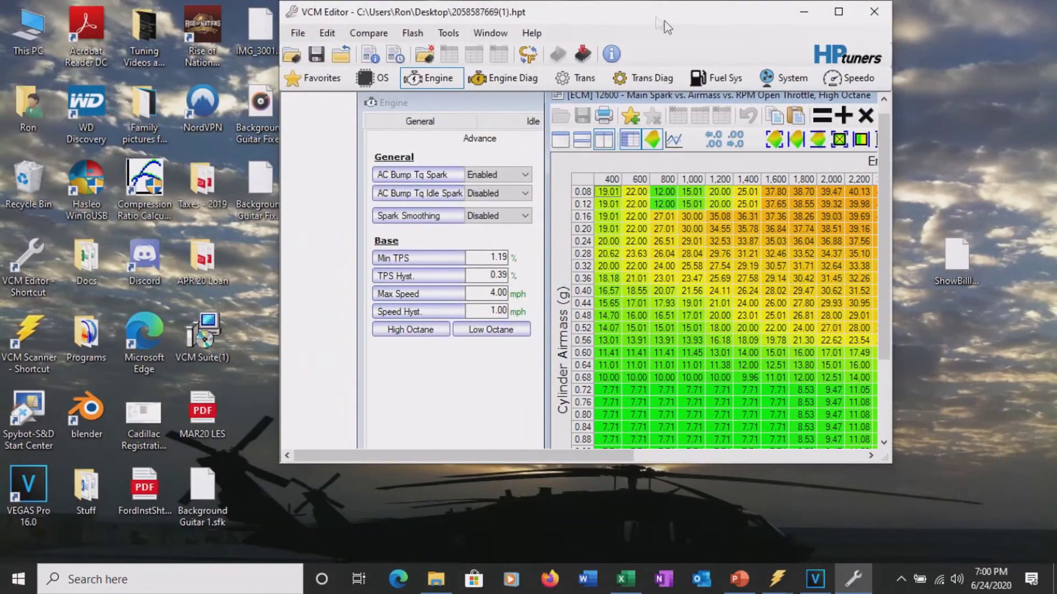
left_click_drag(641, 17, 535, 17)
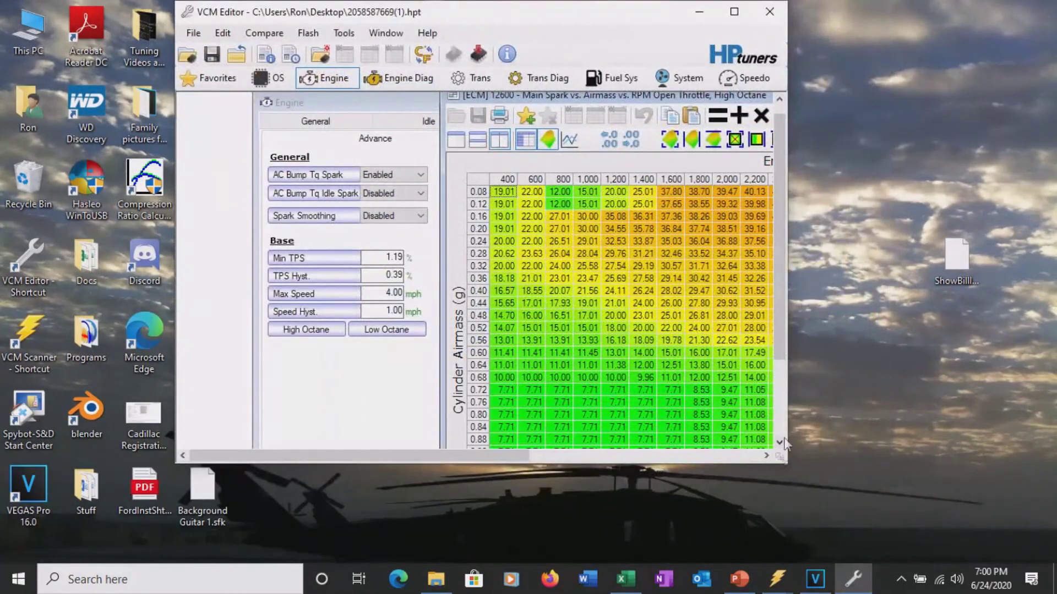
left_click_drag(782, 458, 1024, 558)
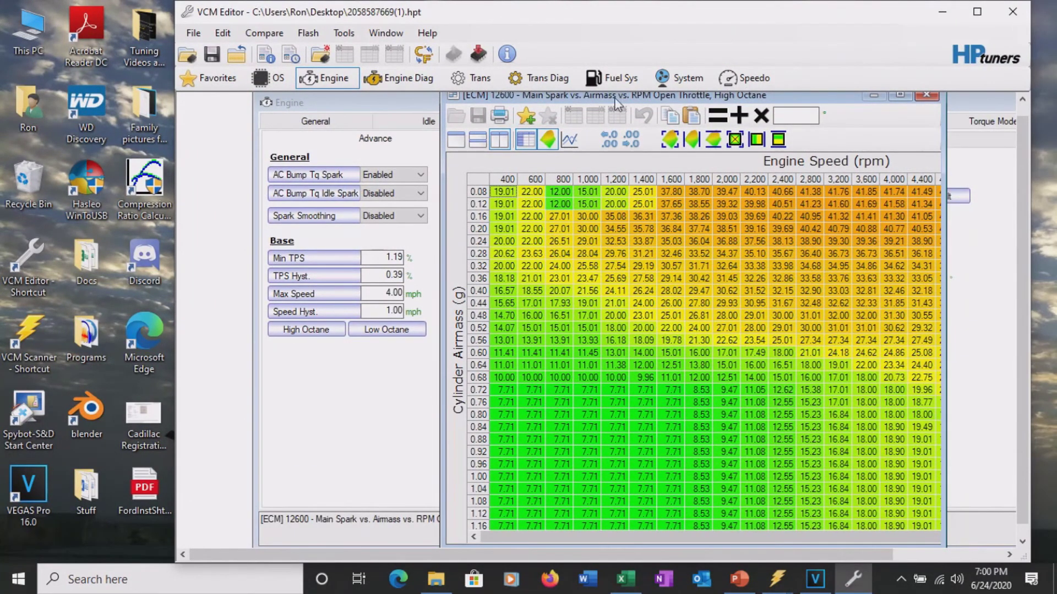
left_click_drag(615, 104, 348, 99)
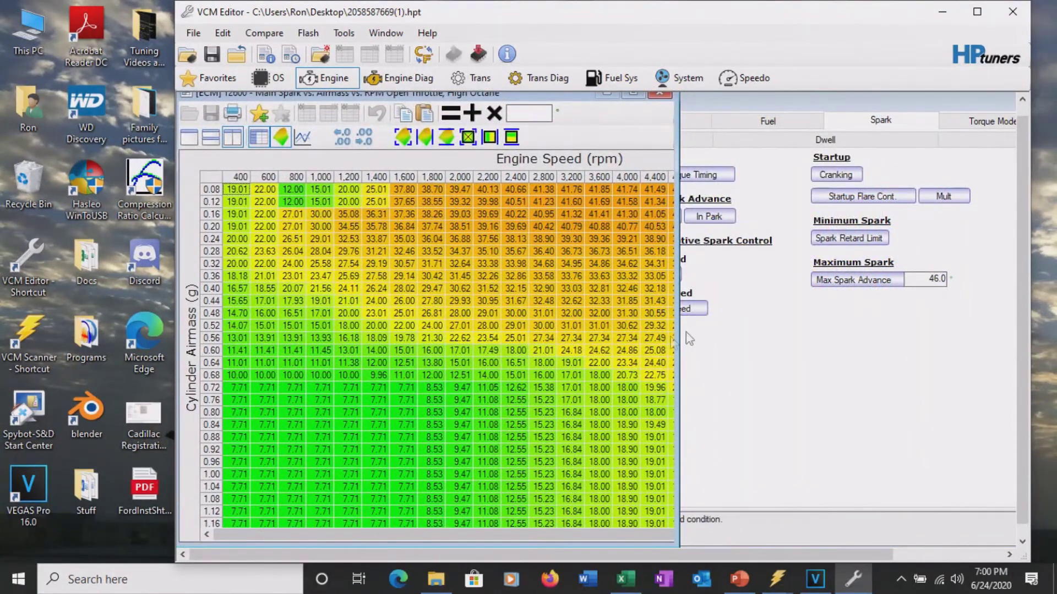
left_click_drag(678, 340, 999, 353)
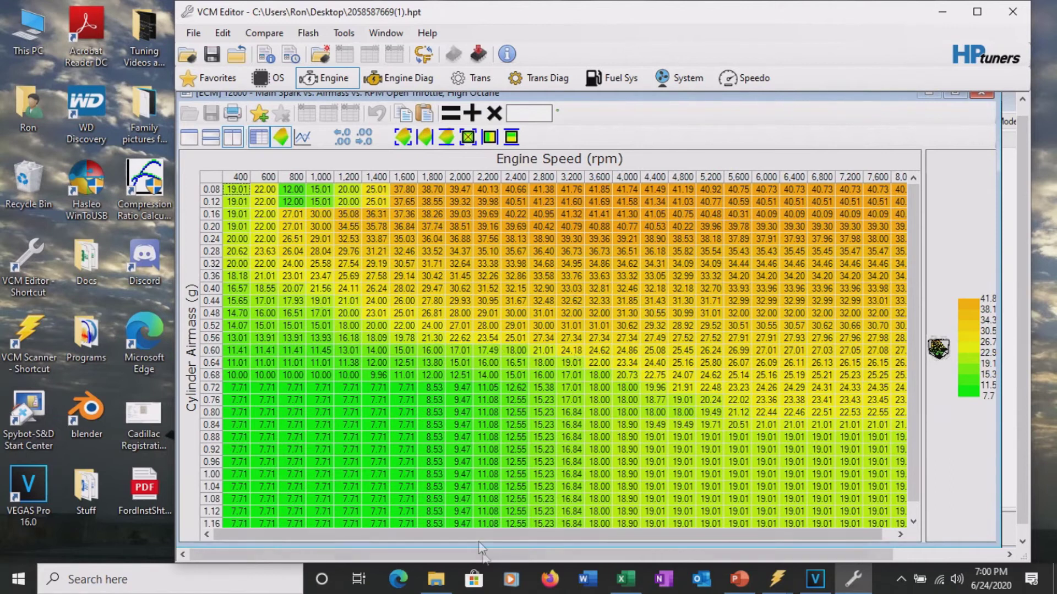
Switch to the spark table scaling workbook in Excel, place it beside the spark table, and show its Desired Scale cell
left_click(628, 582)
left_click_drag(133, 11, 93, 38)
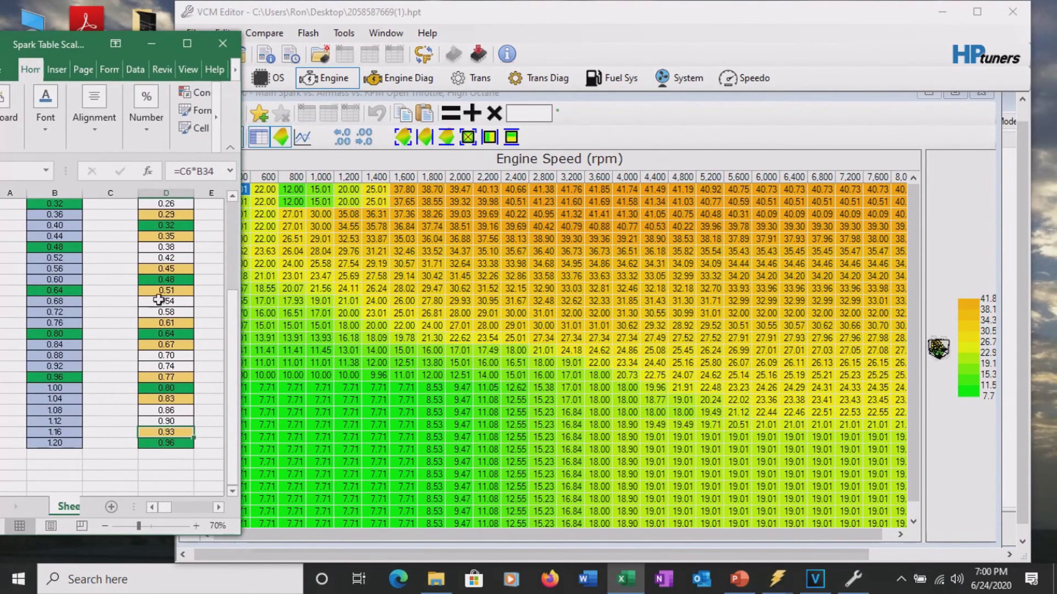
scroll(158, 300, "up", 4)
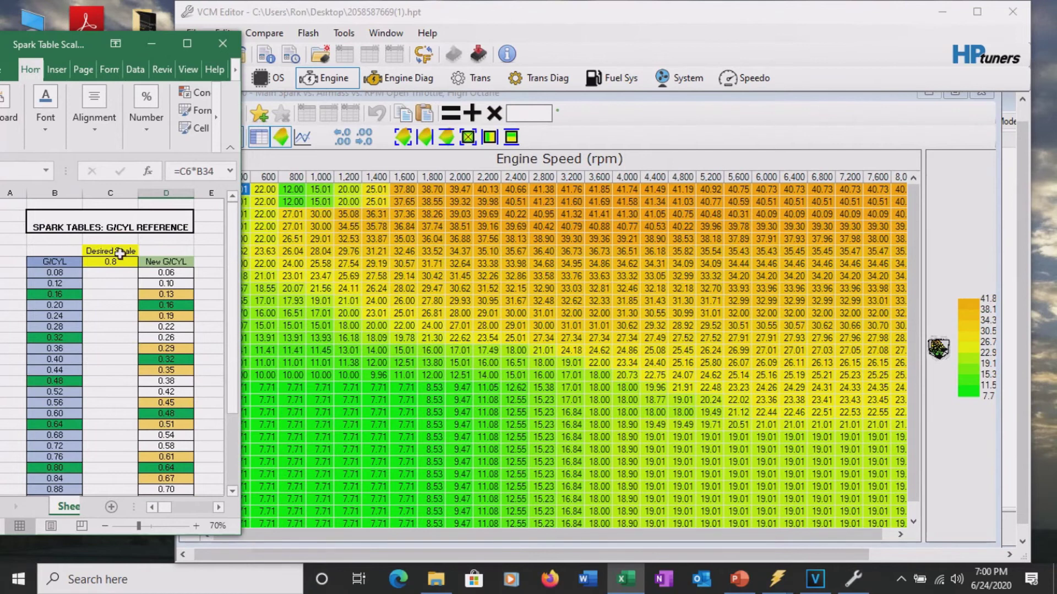
Try a Desired Scale of .5 in the spark reference sheet, and examine the recalculated New G/CYL column
left_click(110, 263)
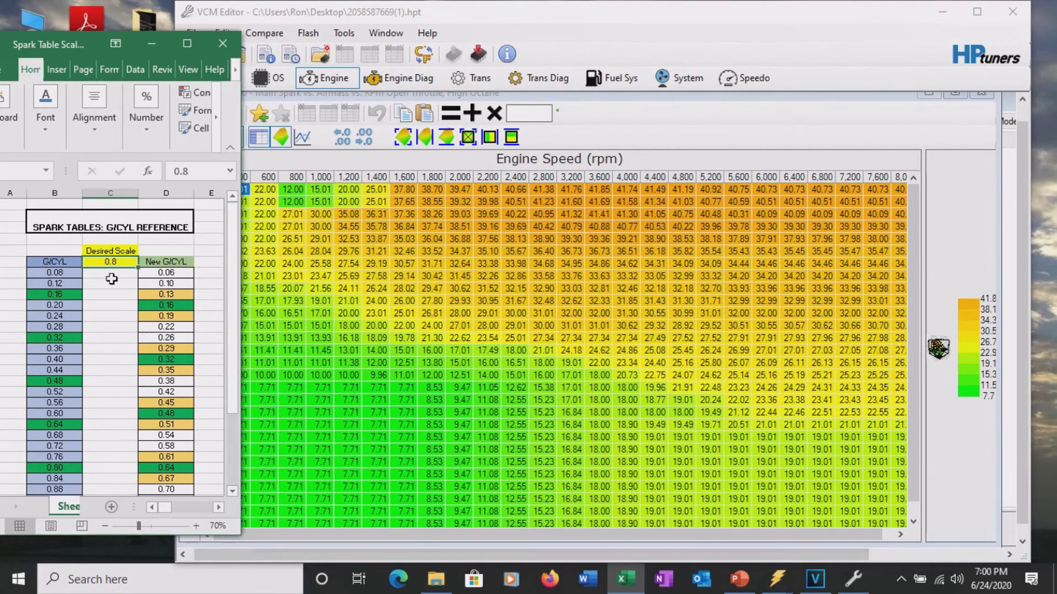
type(".5")
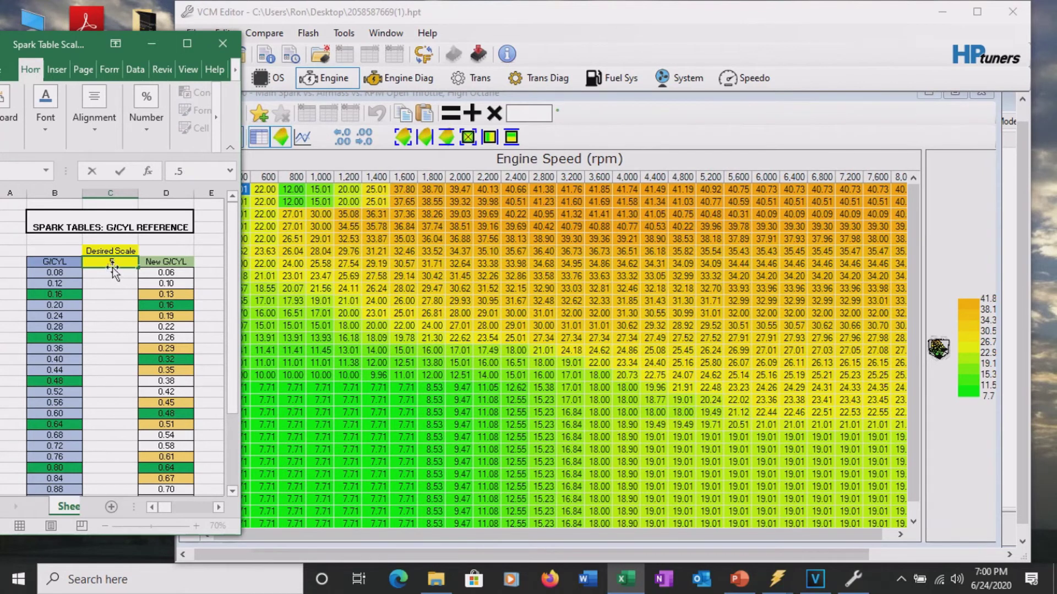
left_click(114, 284)
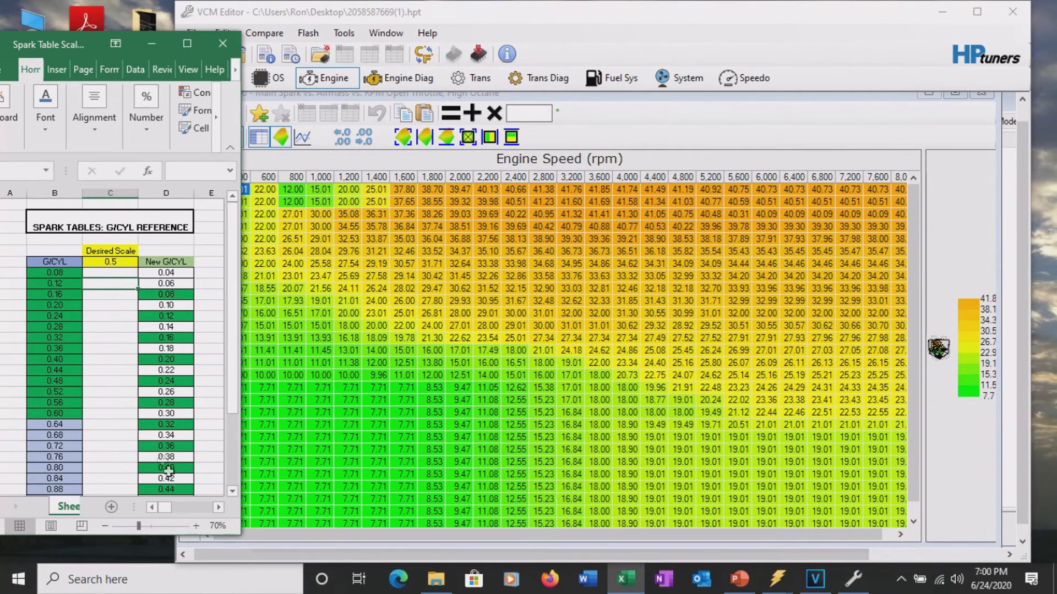
scroll(134, 346, "down", 2)
scroll(135, 346, "down", 3)
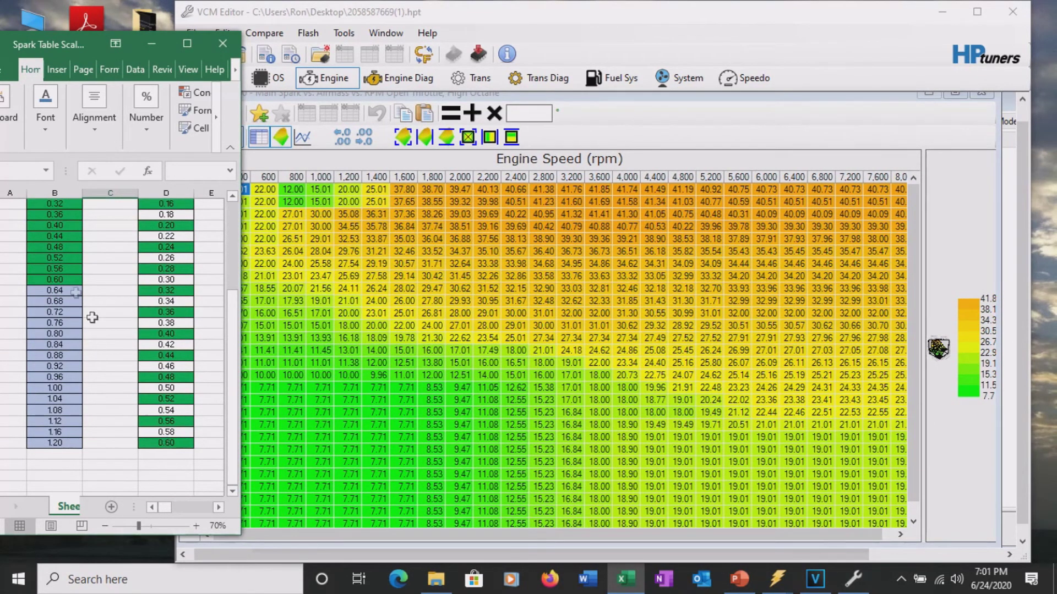
scroll(128, 288, "up", 4)
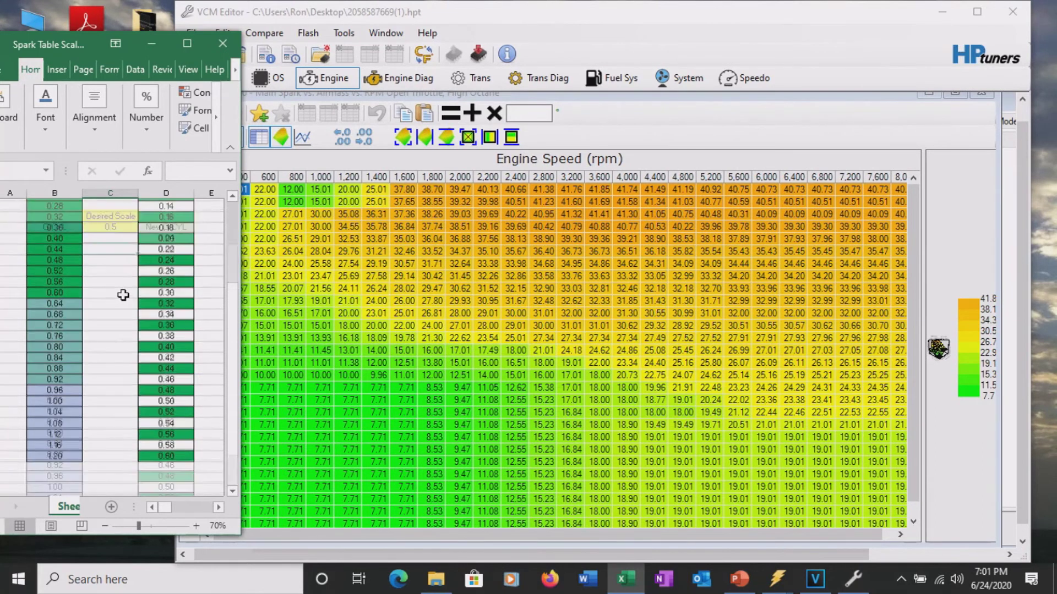
Set the Desired Scale in the spark reference sheet to .8
left_click(113, 263)
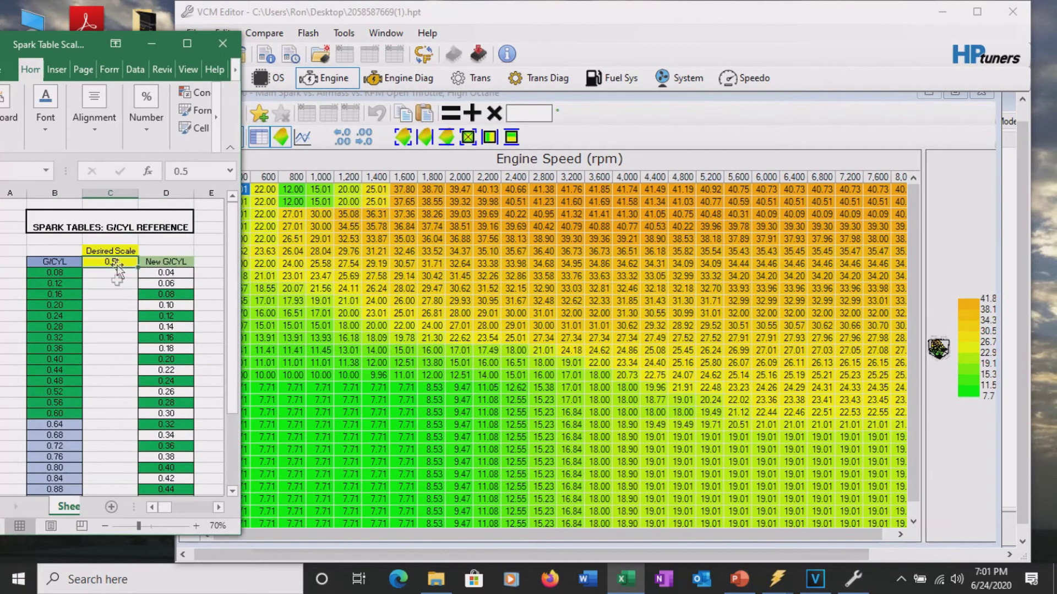
type(".8")
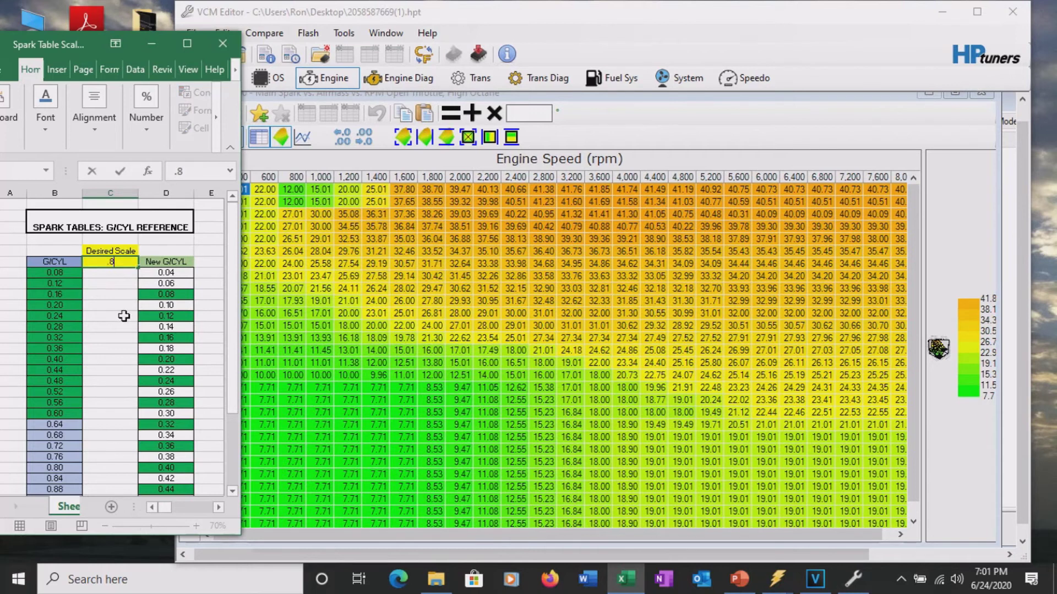
left_click(124, 316)
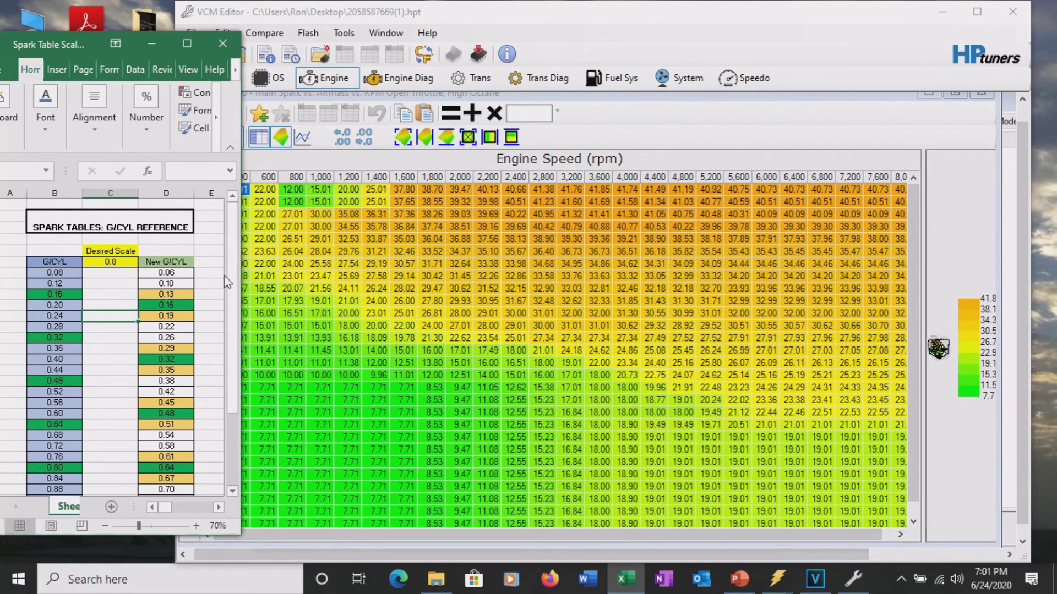
Arrange the Excel and VCM Editor windows side by side so the G/CYL reference and the spark table's airmass axis both show
left_click_drag(240, 275, 204, 278)
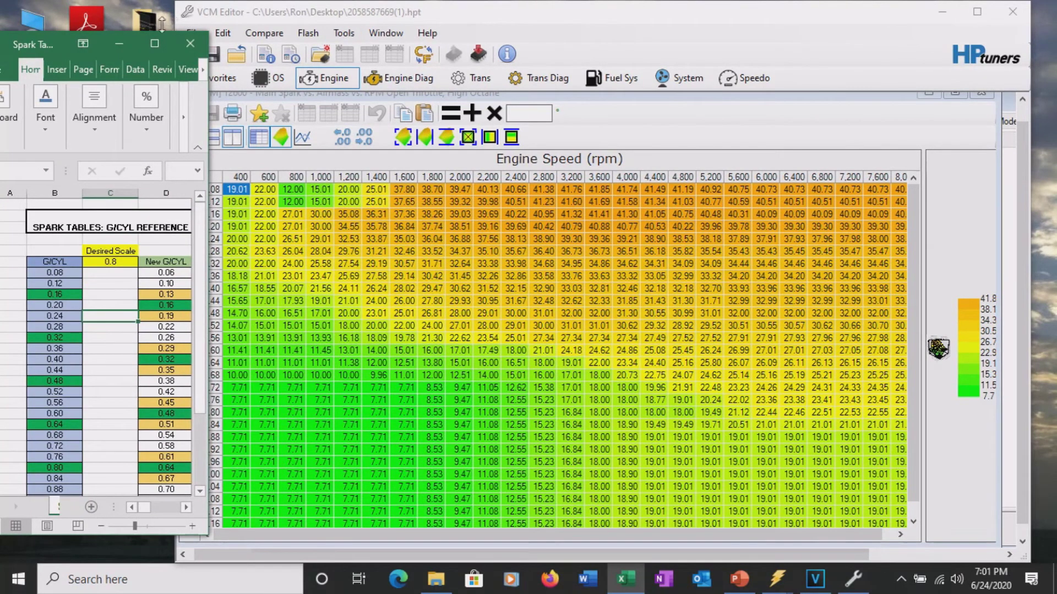
left_click_drag(170, 24, 217, 51)
left_click_drag(208, 224, 232, 238)
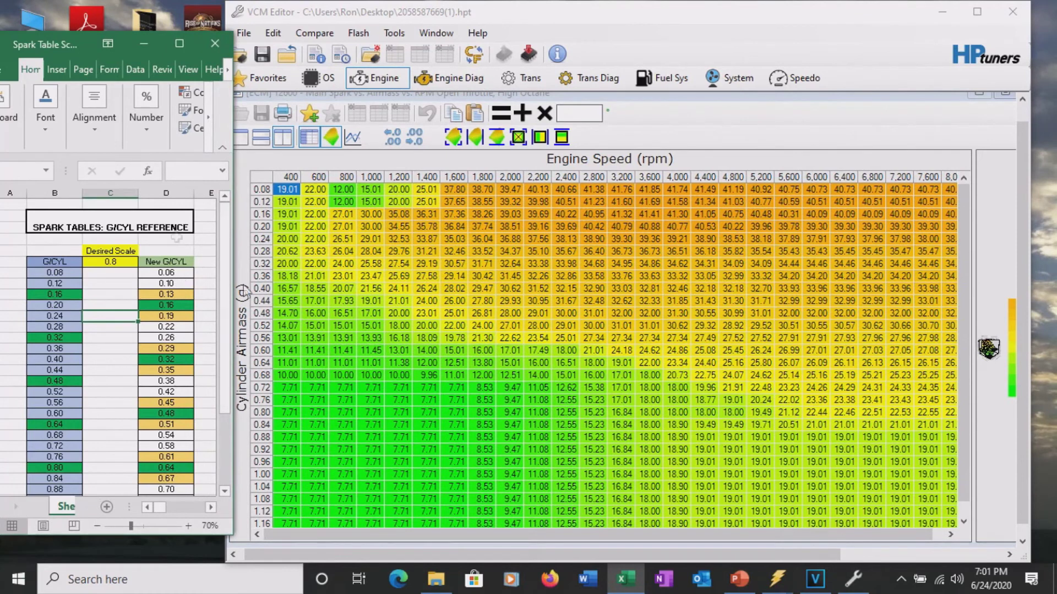
left_click_drag(81, 45, 91, 20)
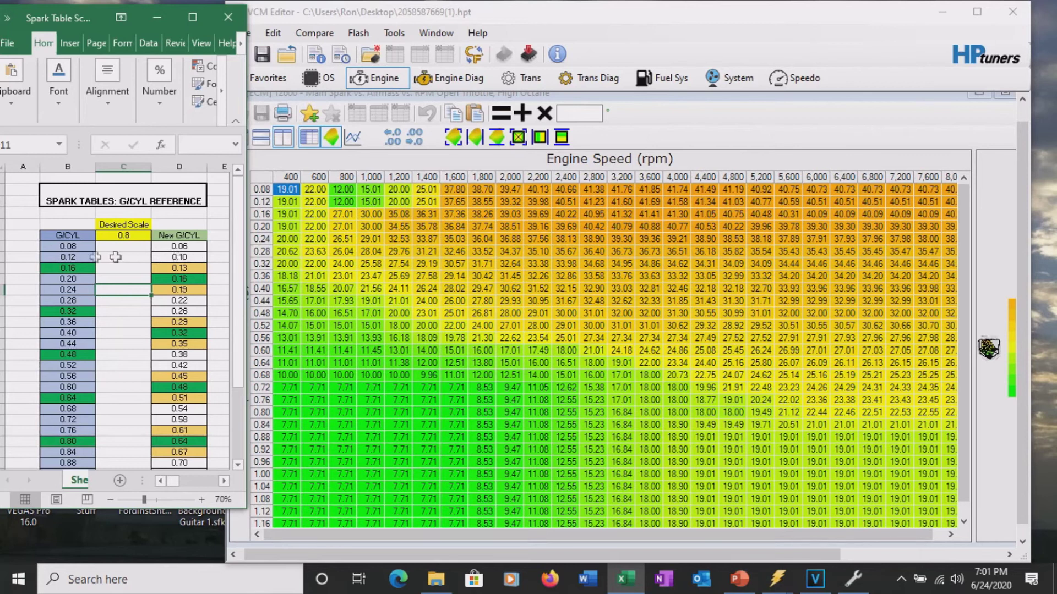
Find 0.16 in the G/CYL reference, and copy the spark table's 0.16 g airmass row over the 0.12 g row
left_click(176, 269)
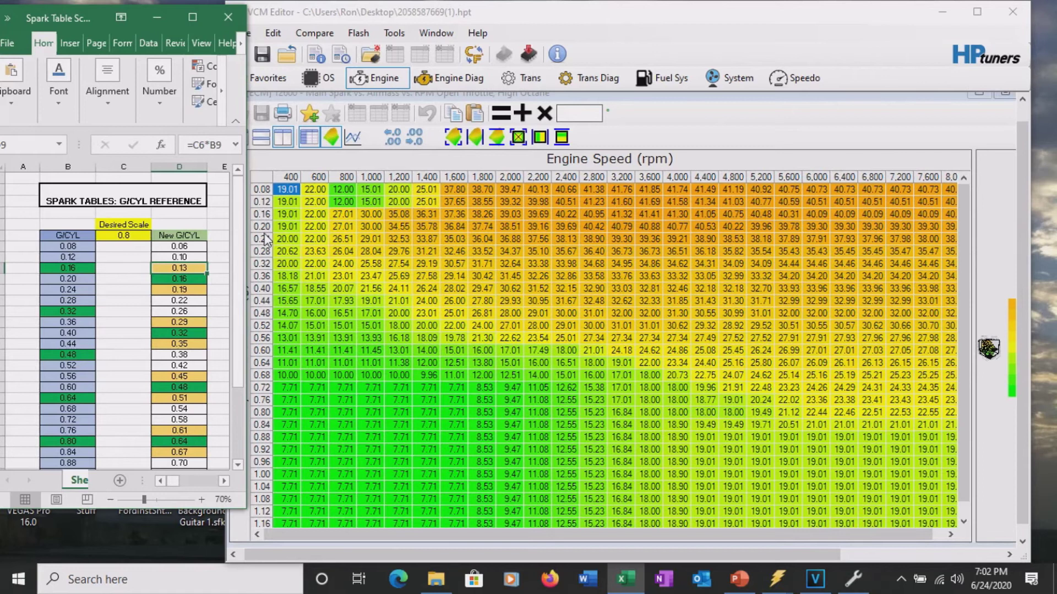
left_click(82, 270)
left_click(263, 215)
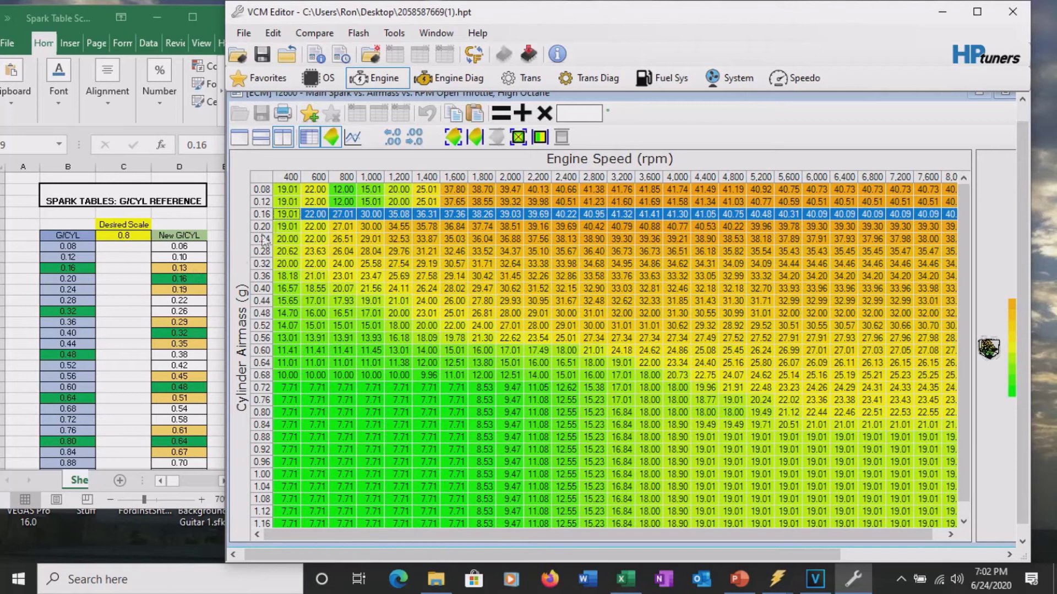
left_click(264, 207)
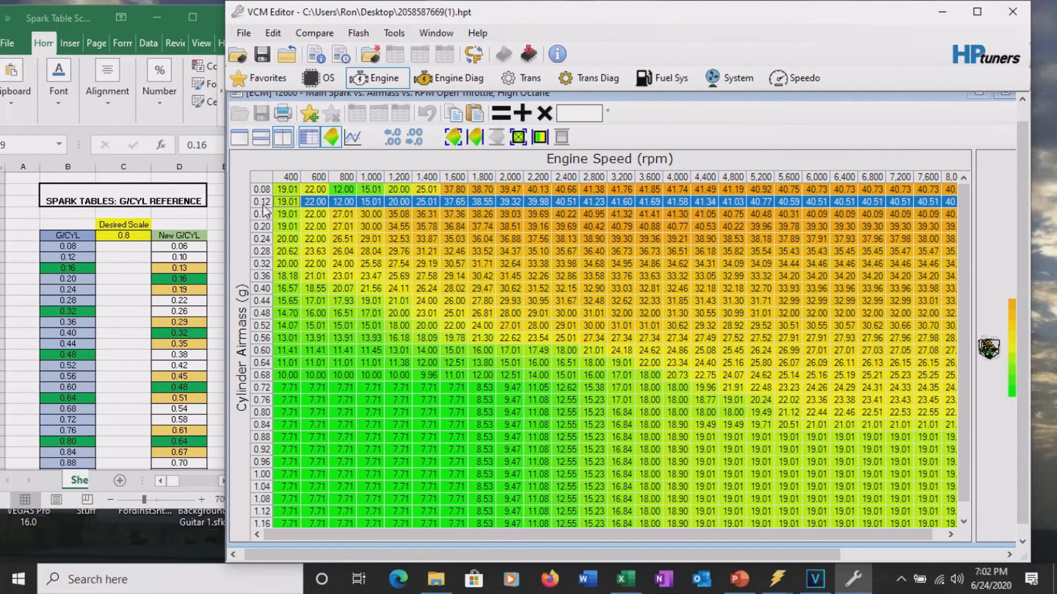
key("ctrl+v")
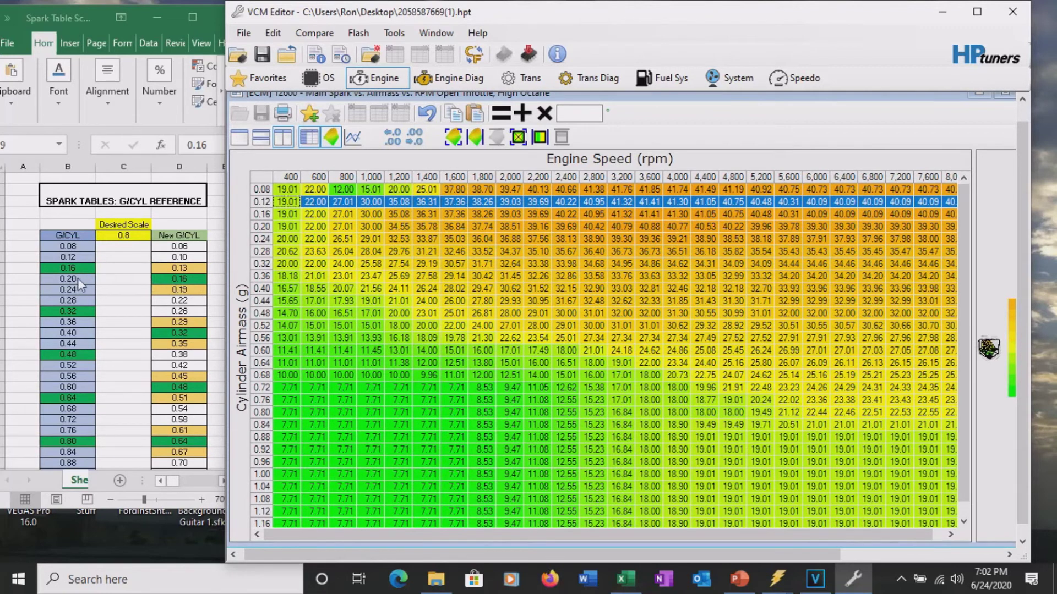
Copy the 0.20 g airmass row of the High Octane spark table over the 0.16 g row
left_click(264, 226)
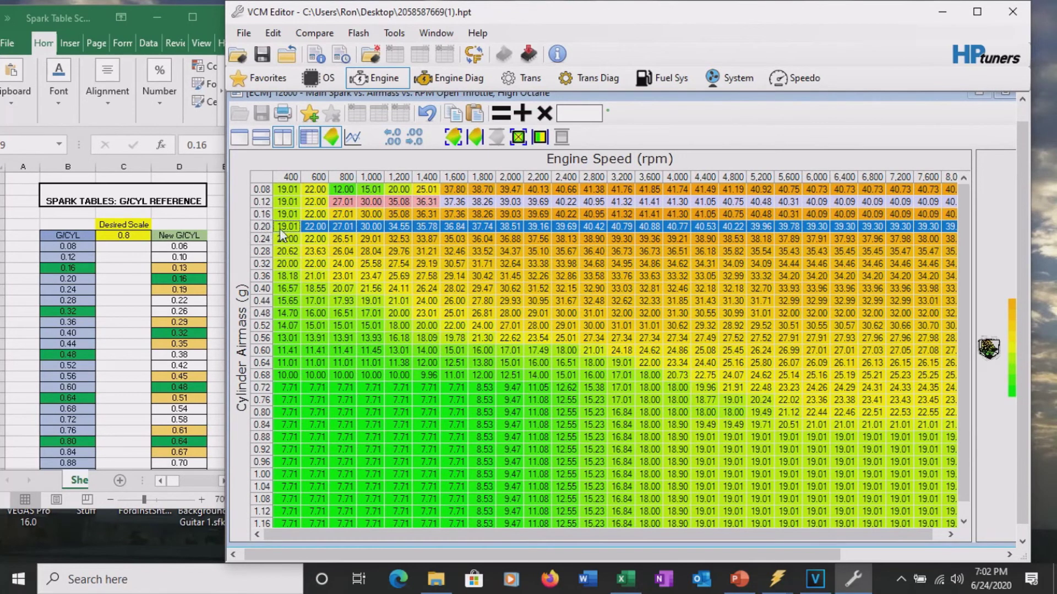
left_click(267, 216)
key("ctrl+v")
left_click(307, 218)
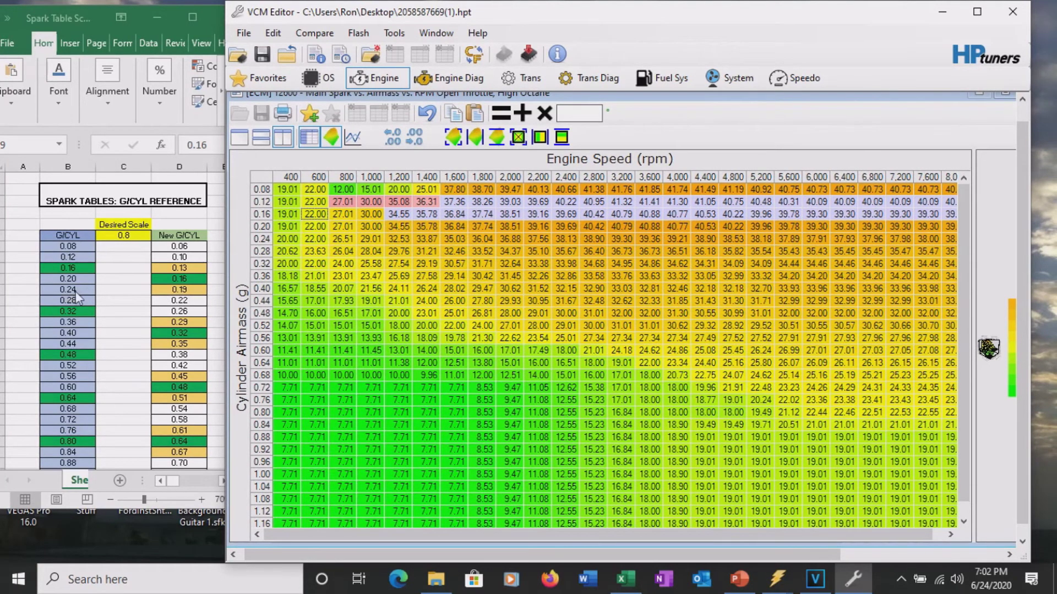
Copy the 0.24 g airmass row of the High Octane spark table over the 0.20 g row
left_click(263, 239)
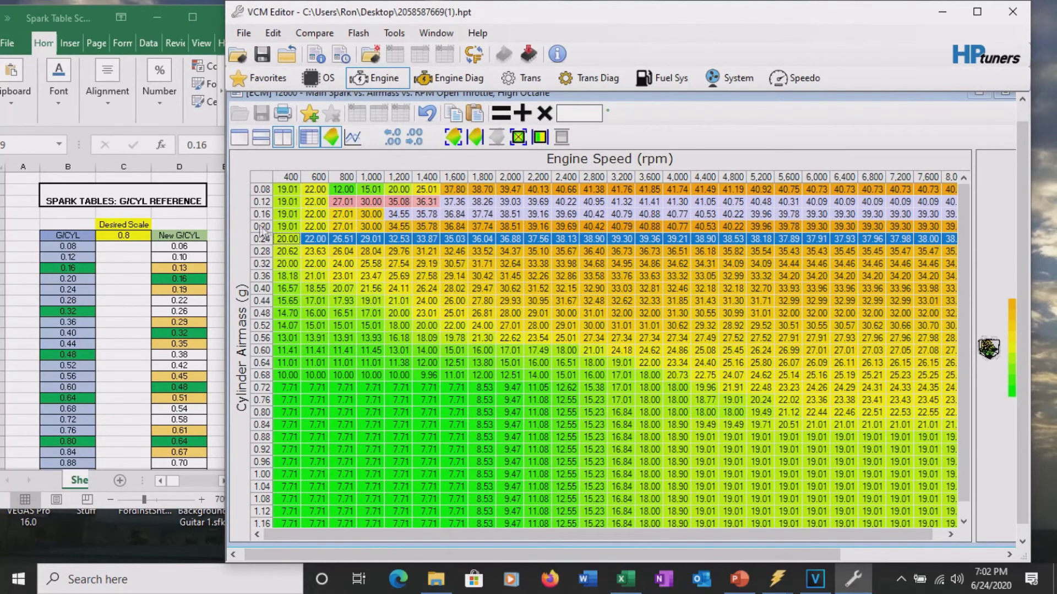
key("ctrl+c")
left_click(262, 226)
key("ctrl+v")
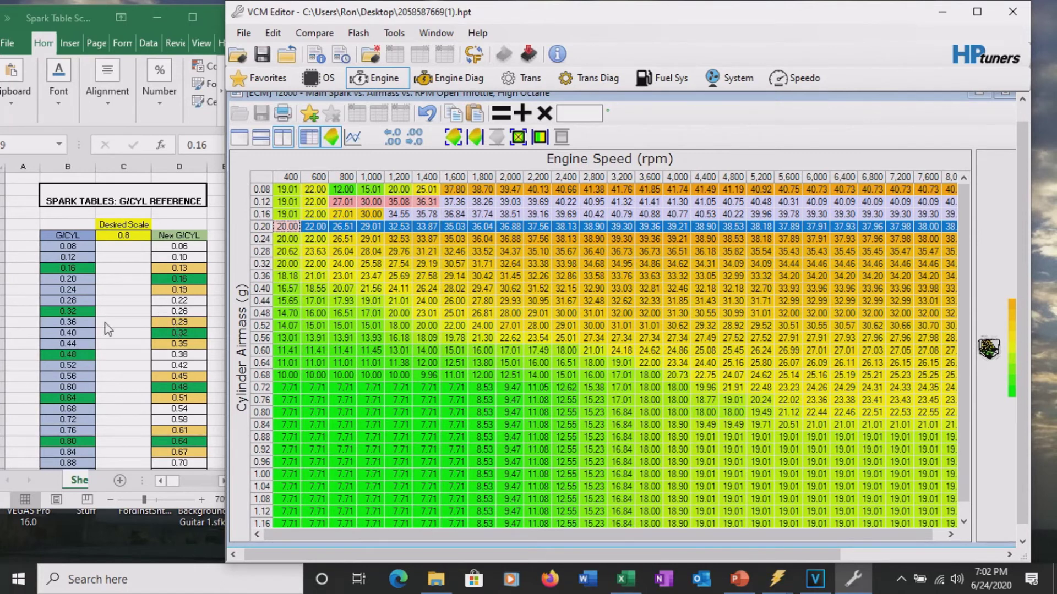
Copy the 0.36 g airmass row of the High Octane spark table over the 0.28 g row
left_click(263, 275)
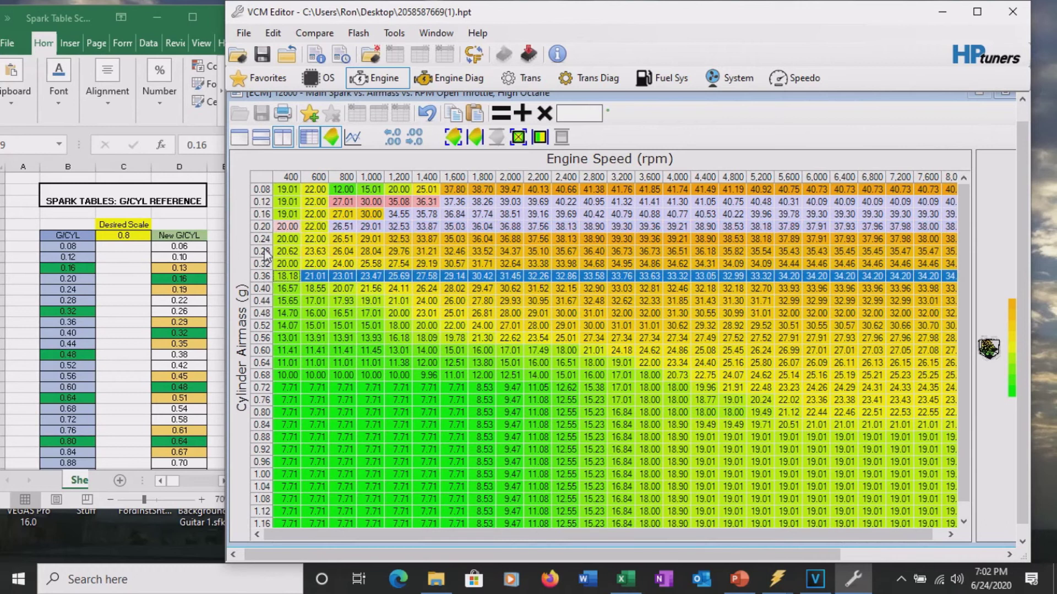
left_click(266, 253)
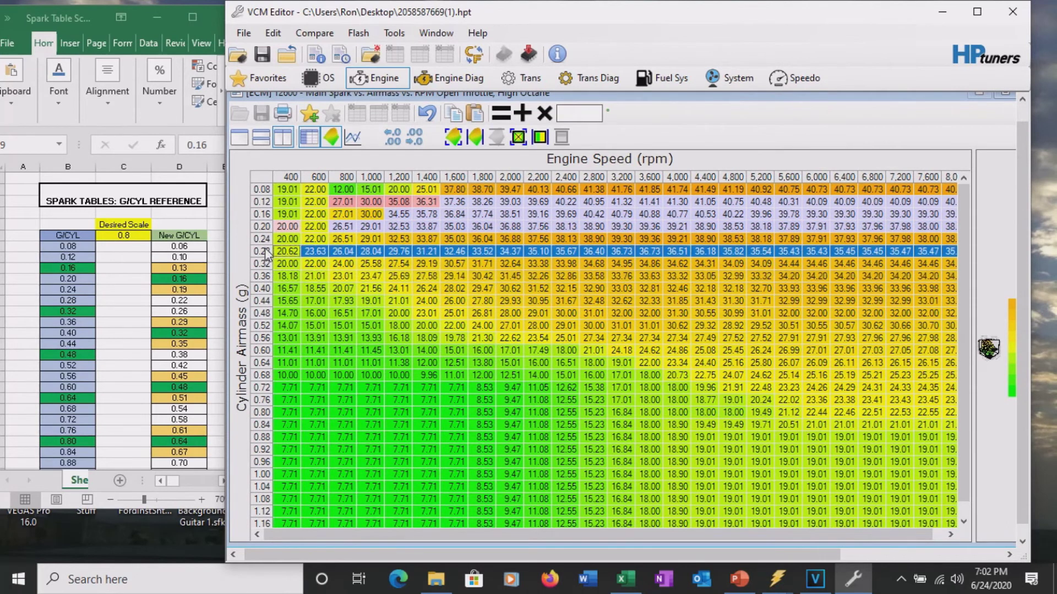
key("ctrl+v")
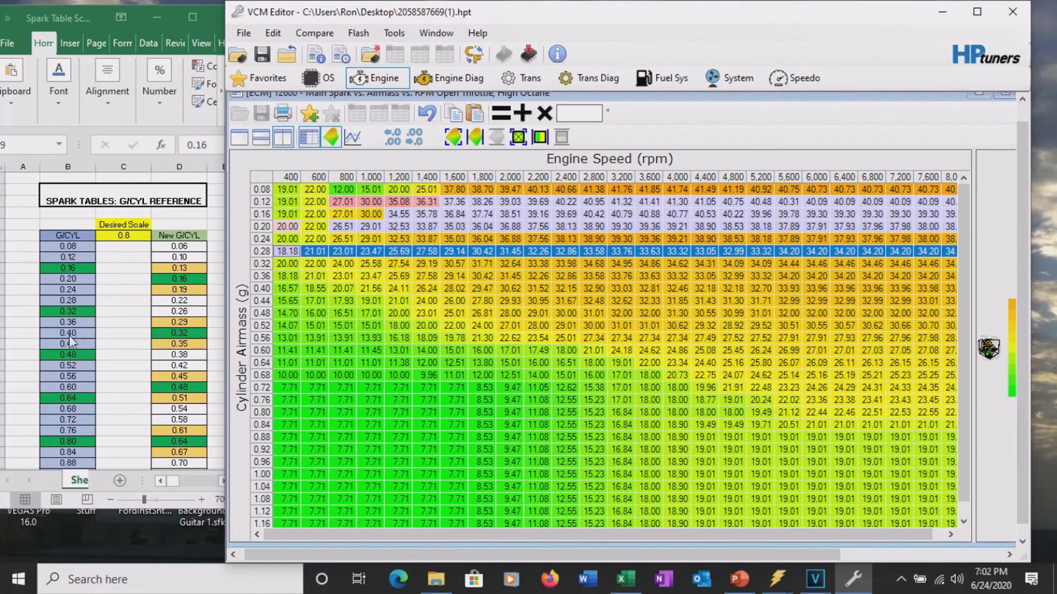
Copy the High Octane spark table's 0.40 g airmass row over the 0.32 g row, and the 0.44 g row over 0.36 g
left_click(265, 289)
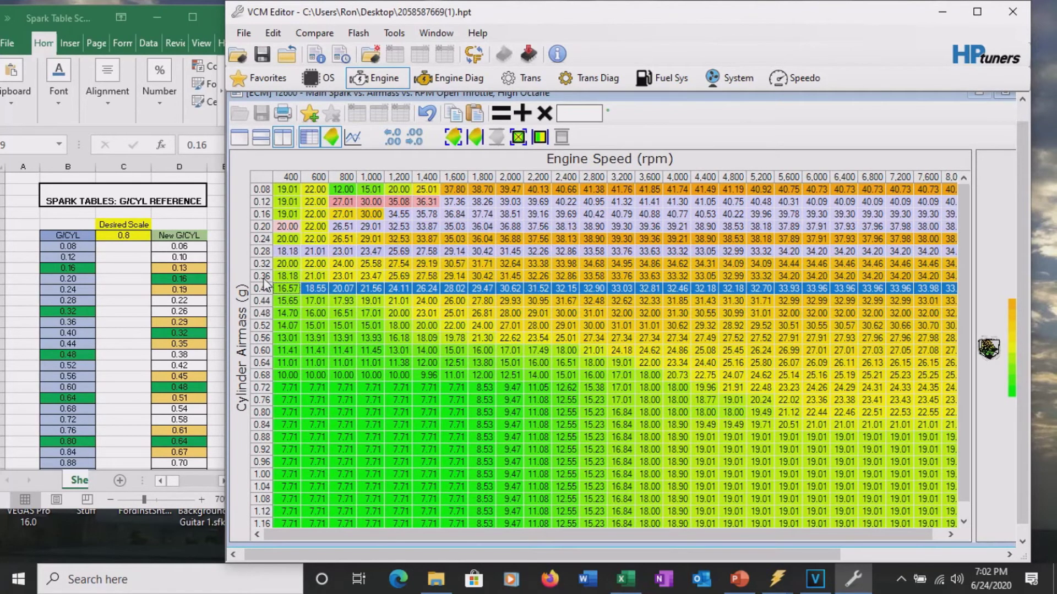
left_click(267, 263)
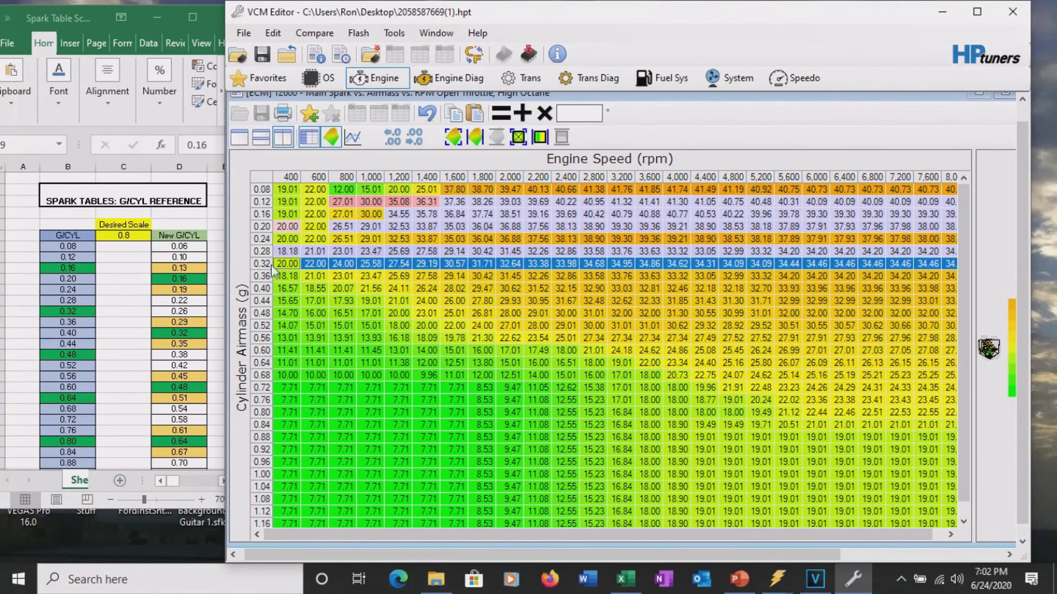
key("ctrl+v")
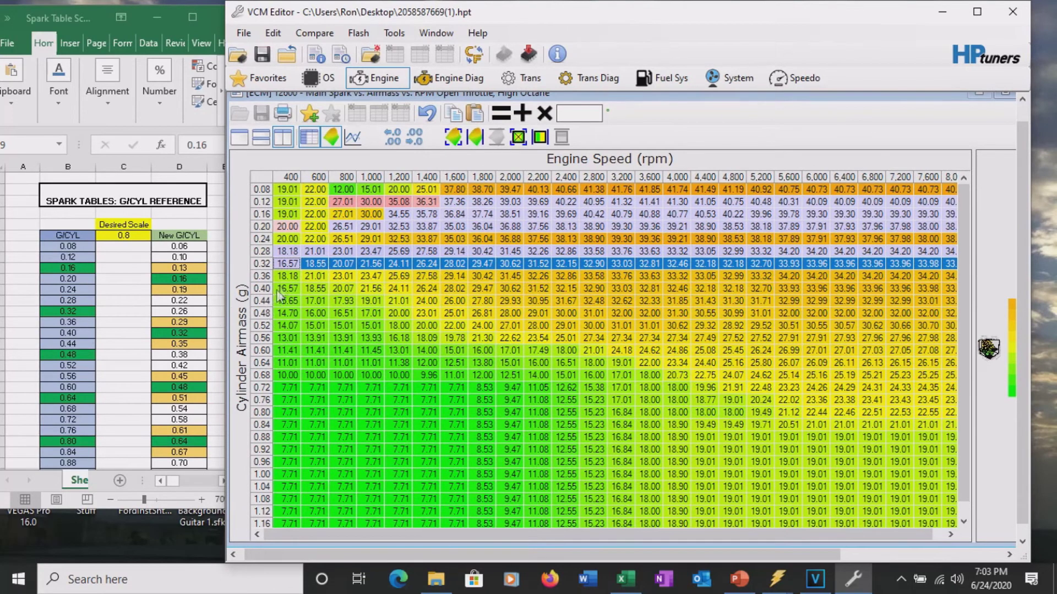
left_click(263, 301)
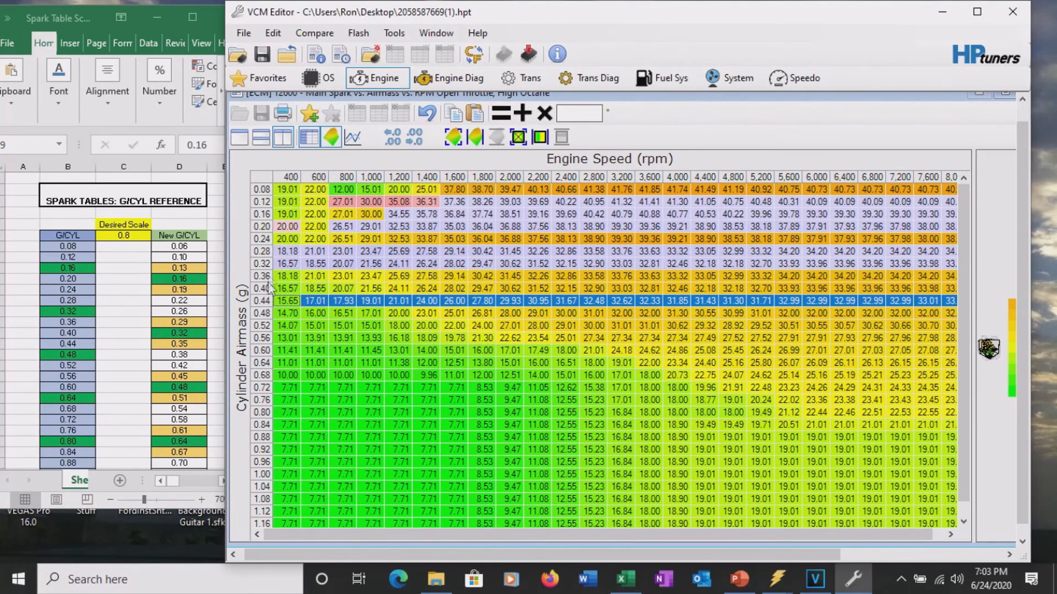
left_click(266, 277)
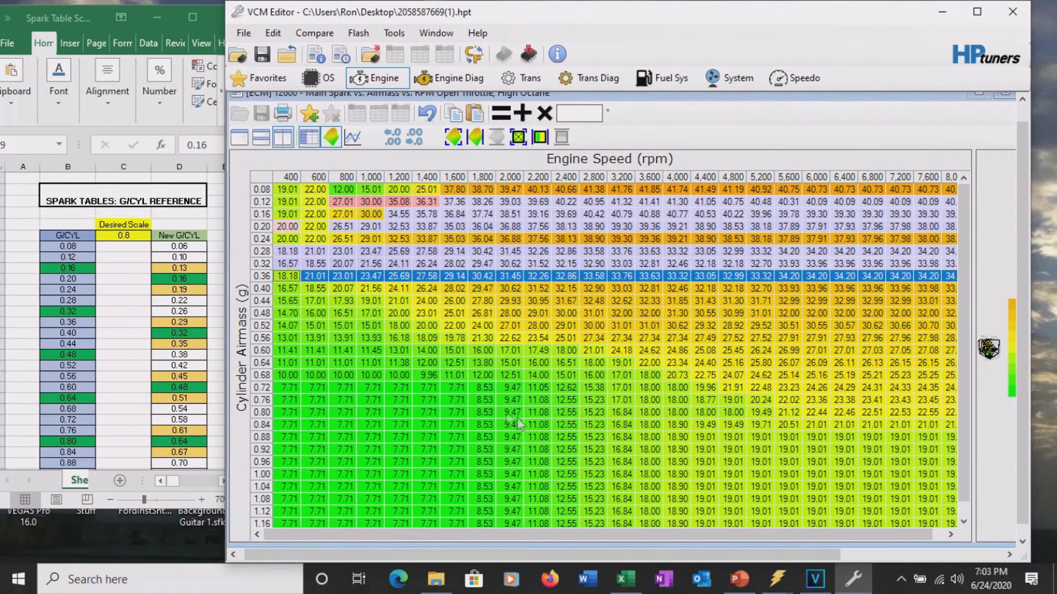
key("ctrl+v")
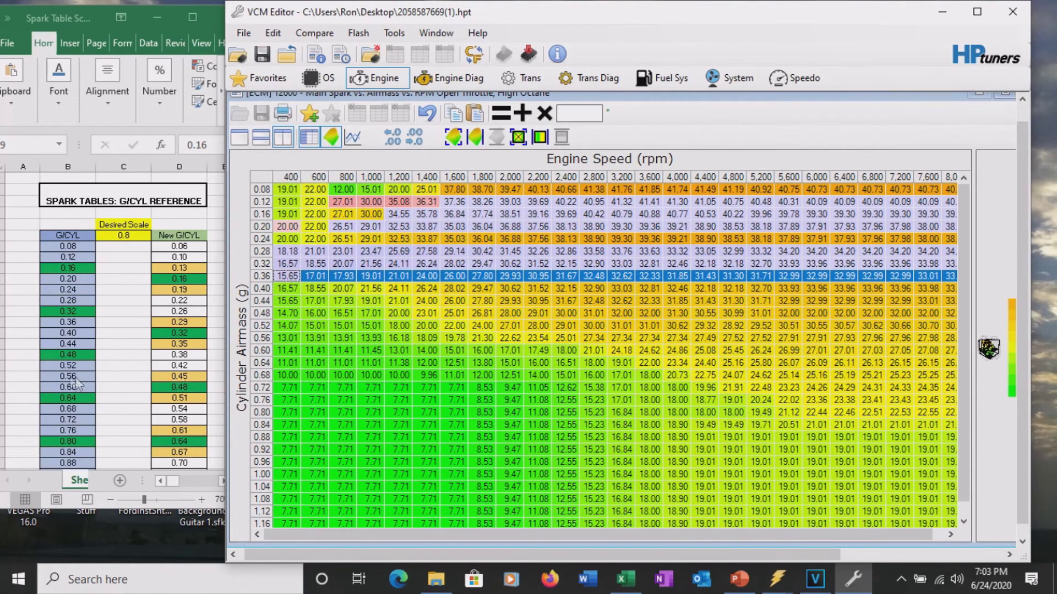
Copy the High Octane spark table's 0.56 g airmass row over the 0.44 g row, and the 0.60 g row over 0.48 g
left_click(263, 338)
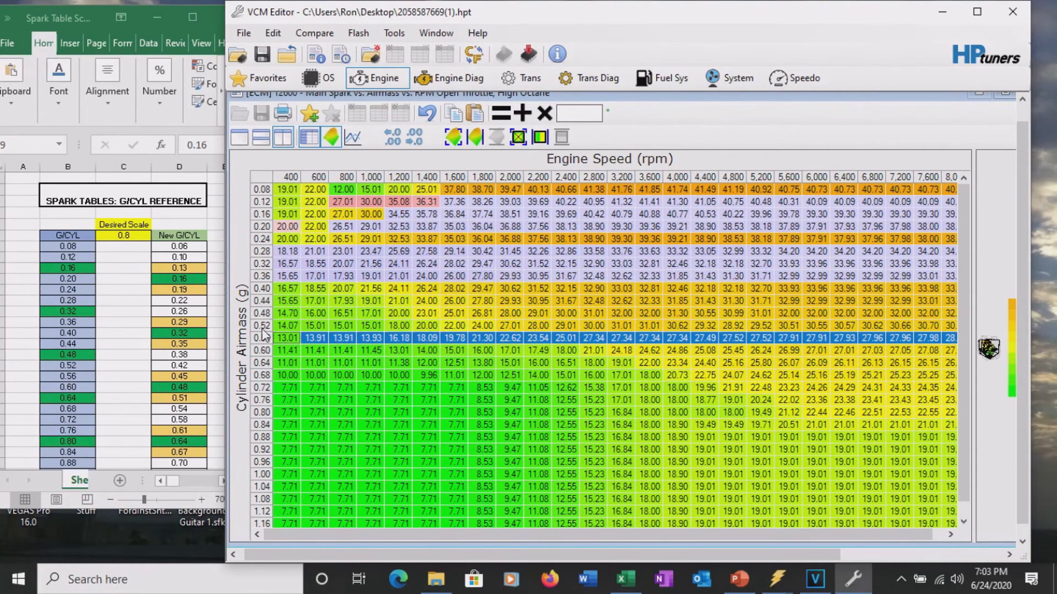
left_click(267, 301)
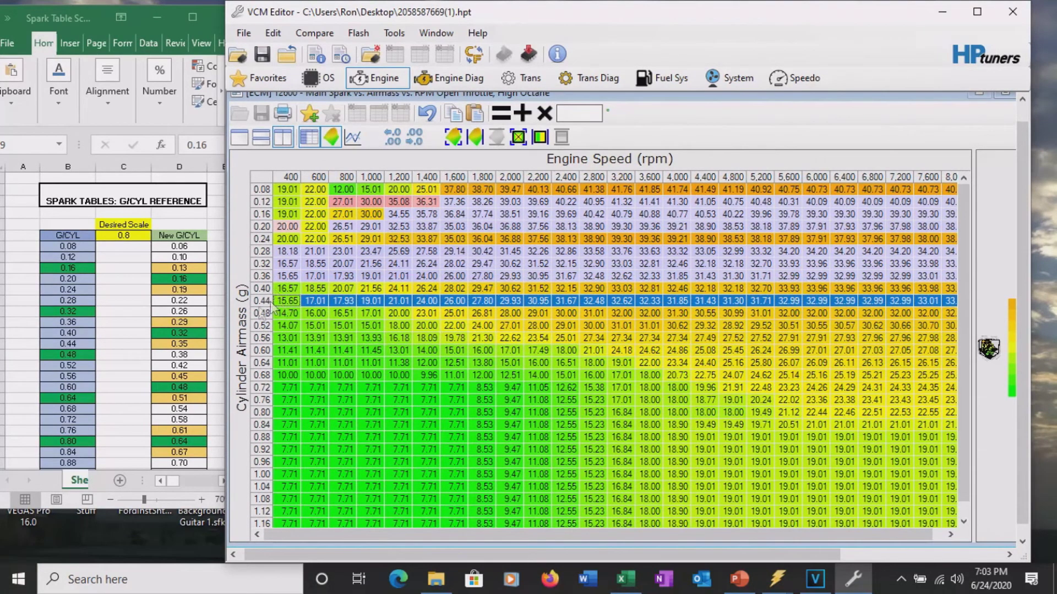
key("ctrl+v")
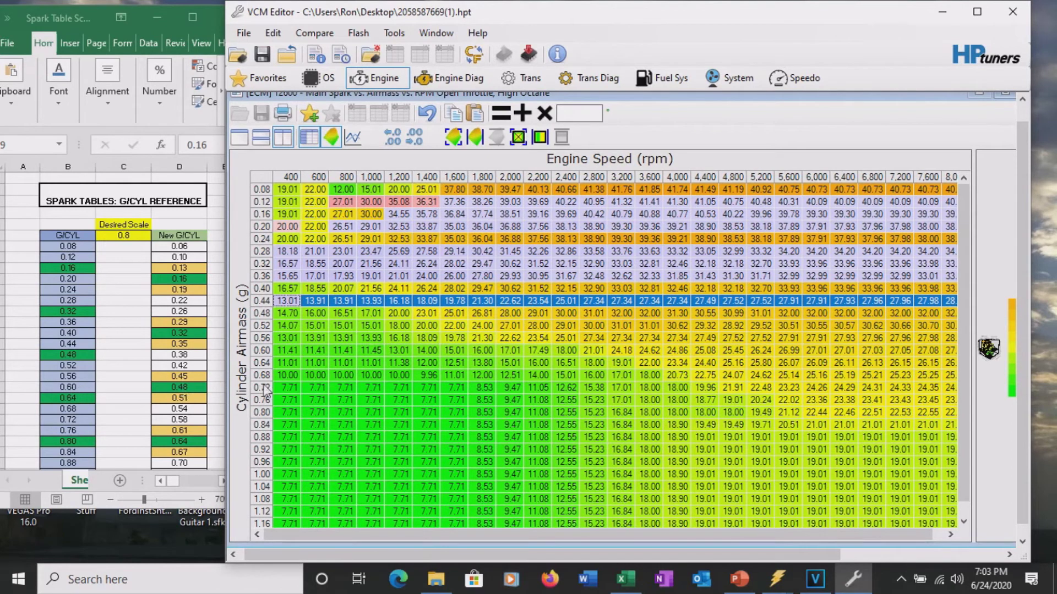
left_click(263, 353)
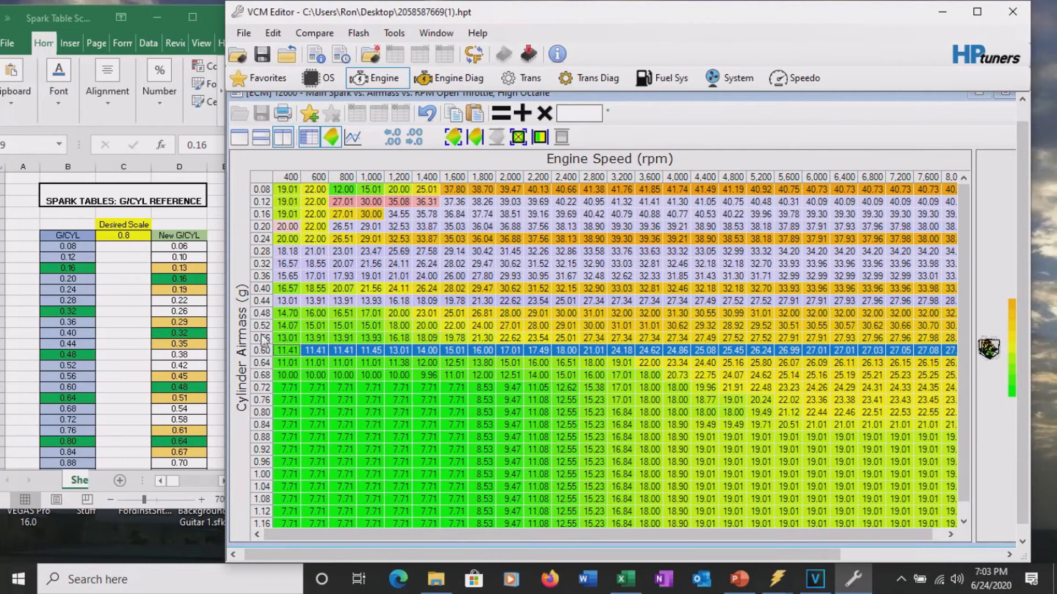
left_click(263, 313)
key("ctrl+v")
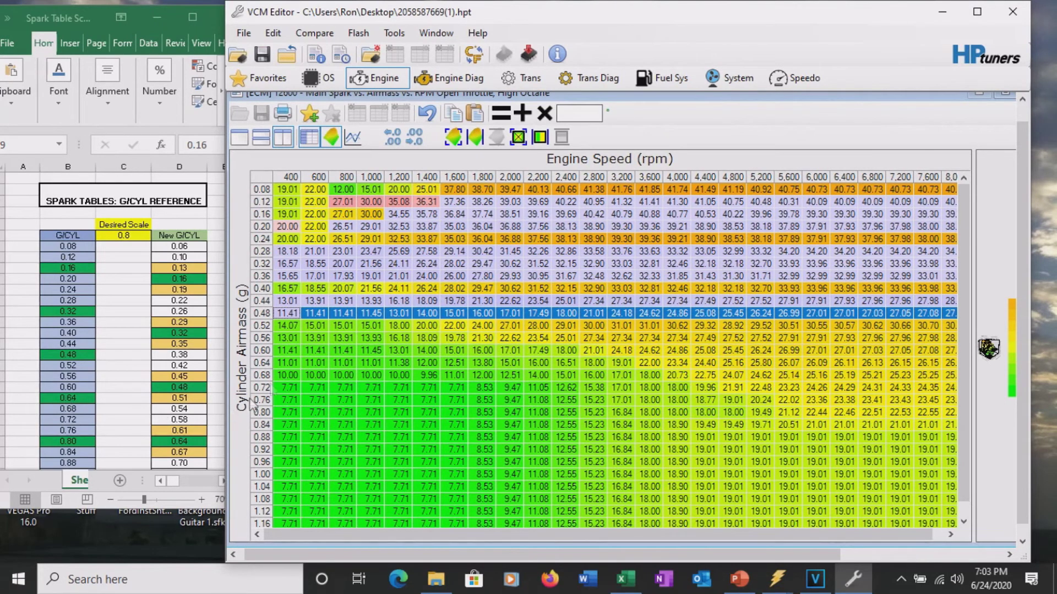
Copy the High Octane spark table's 0.64 g airmass row over the 0.52 g row, and the 0.76 g row over 0.60 g
left_click(263, 363)
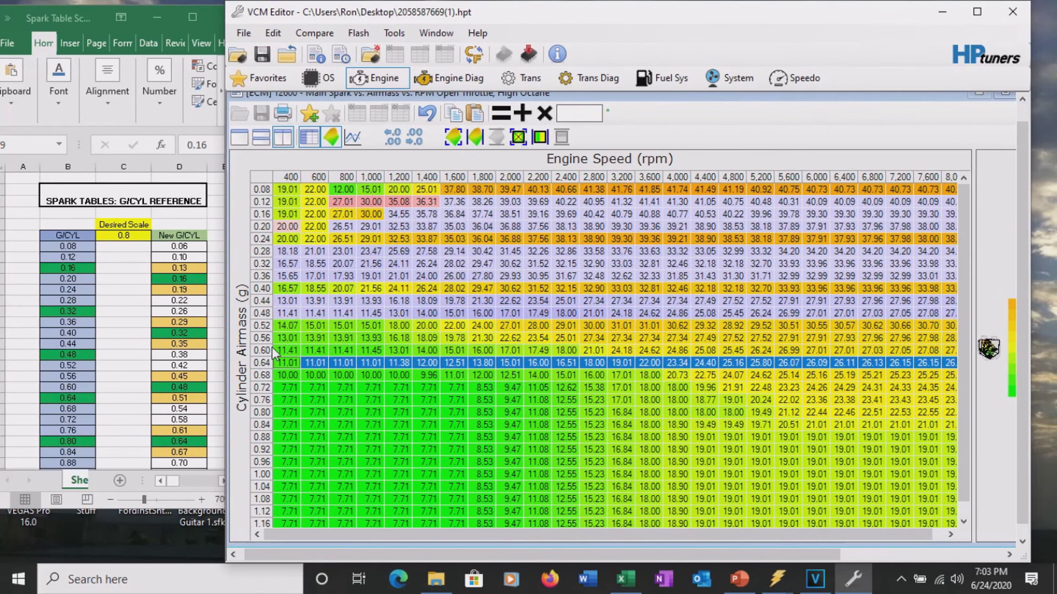
left_click(269, 330)
key("ctrl+v")
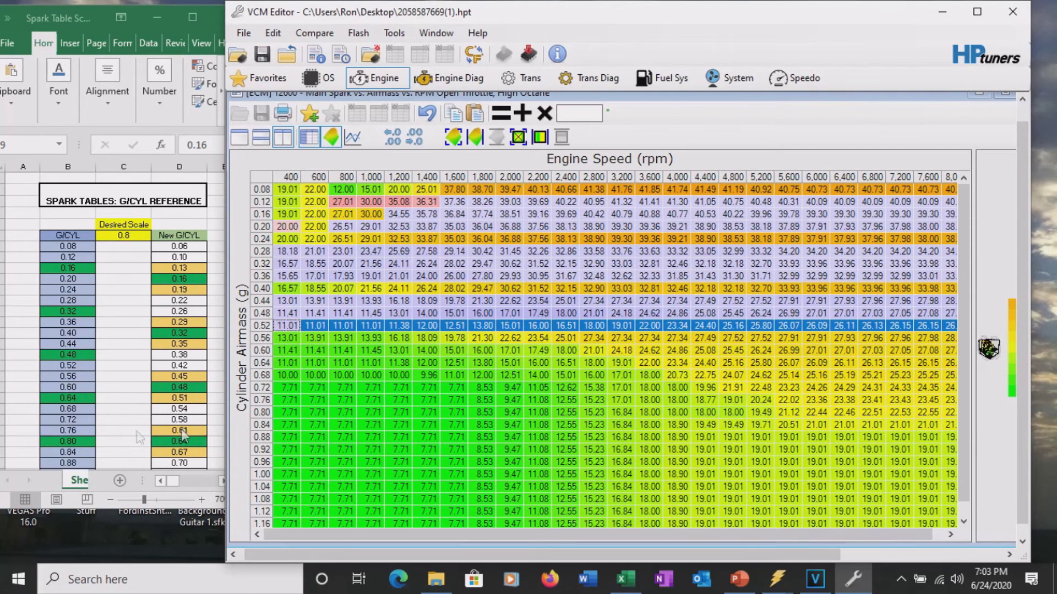
left_click(265, 402)
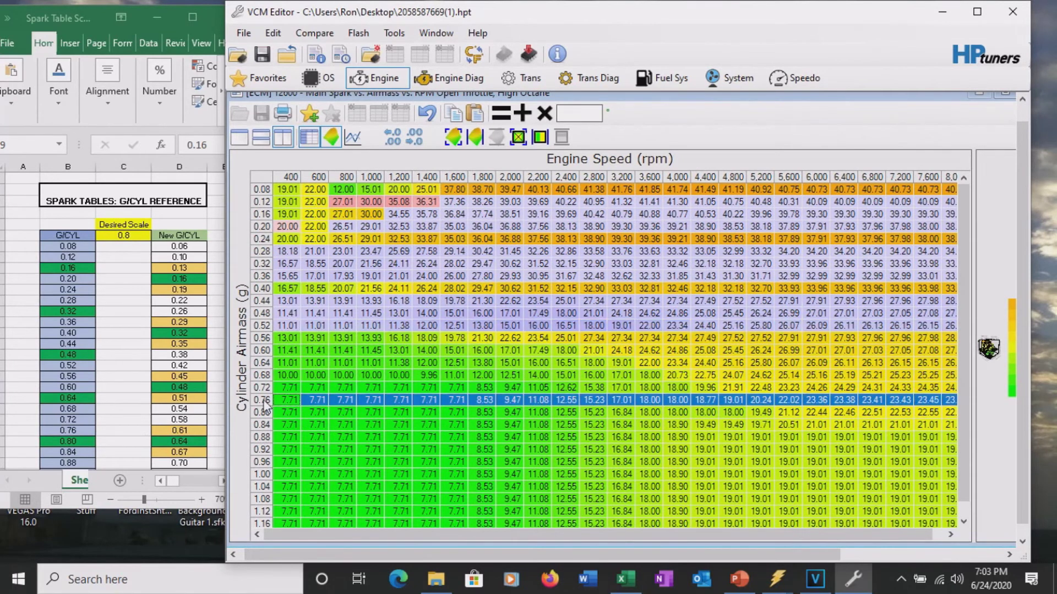
left_click(264, 352)
key("ctrl+v")
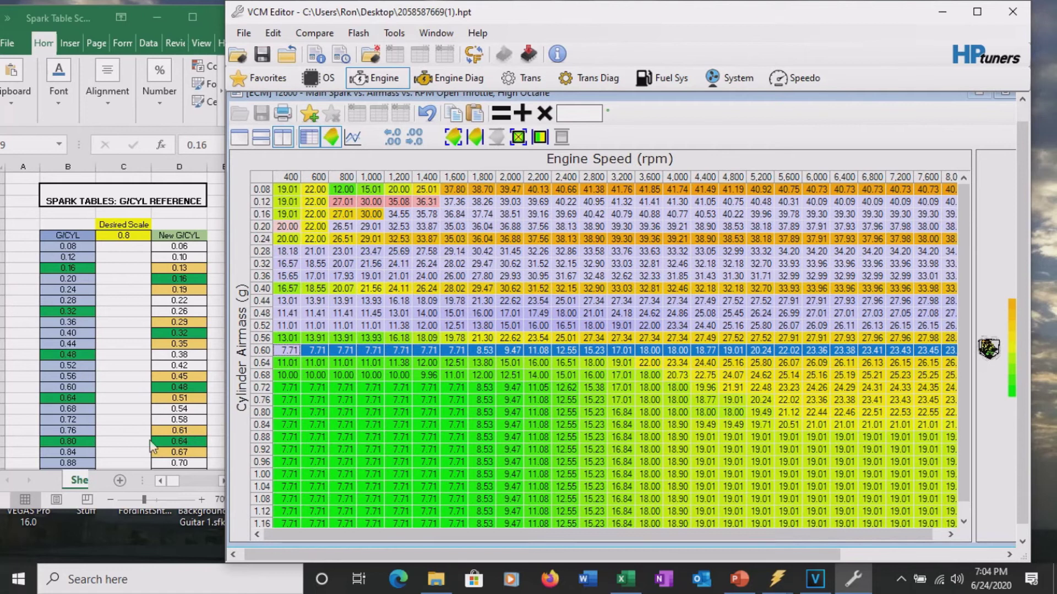
Copy the 0.80 g airmass row of the High Octane spark table over the 0.64 g row
left_click(263, 413)
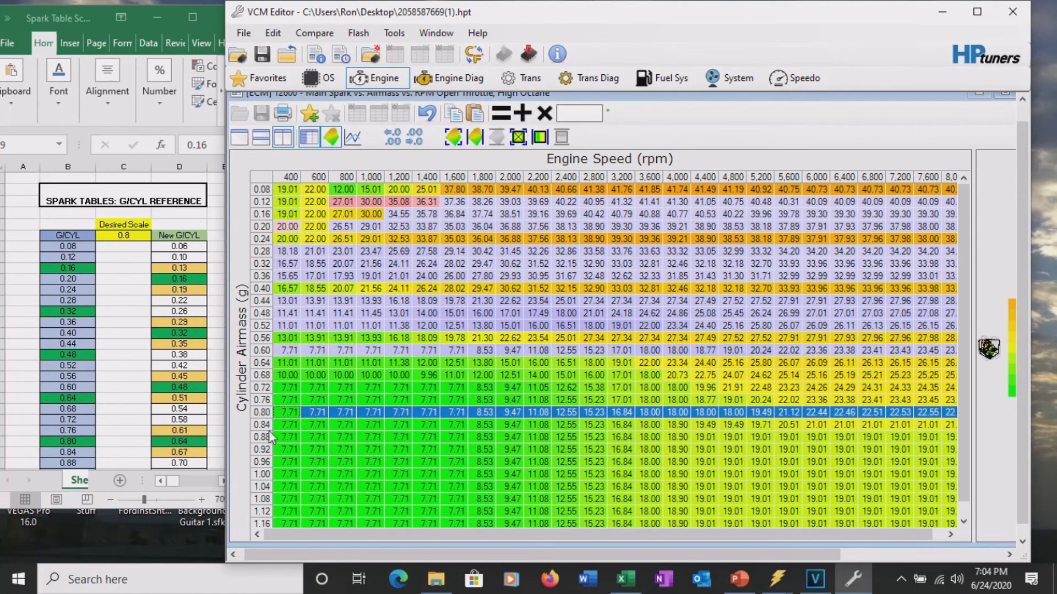
left_click(265, 364)
key("ctrl+v")
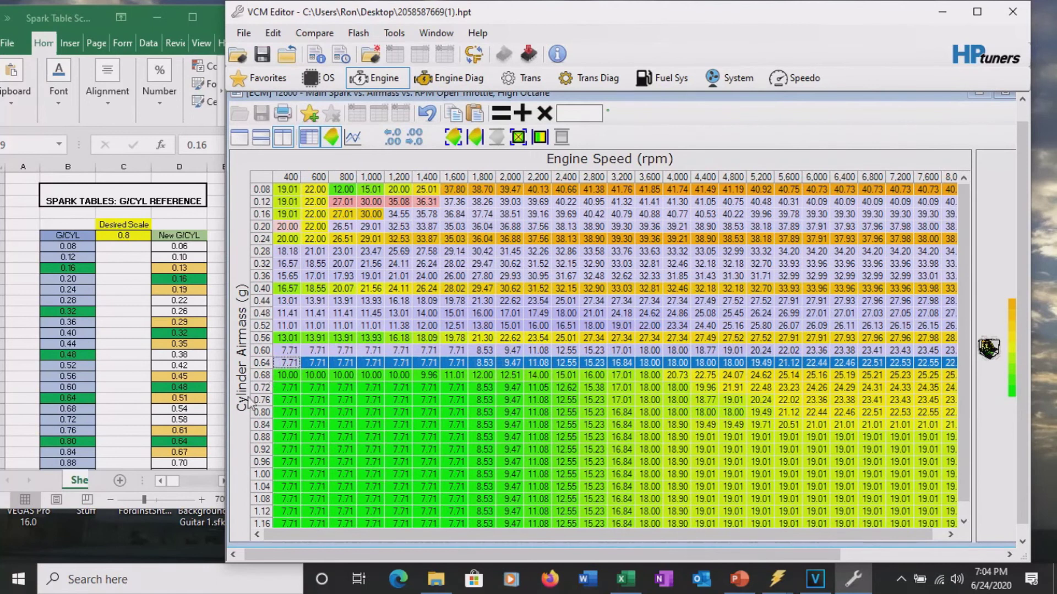
Find the New G/CYL value 0.67 in the Excel reference, and copy the spark table's 0.84 g airmass row over the 0.68 g row
left_click(199, 468)
scroll(135, 417, "down", 4)
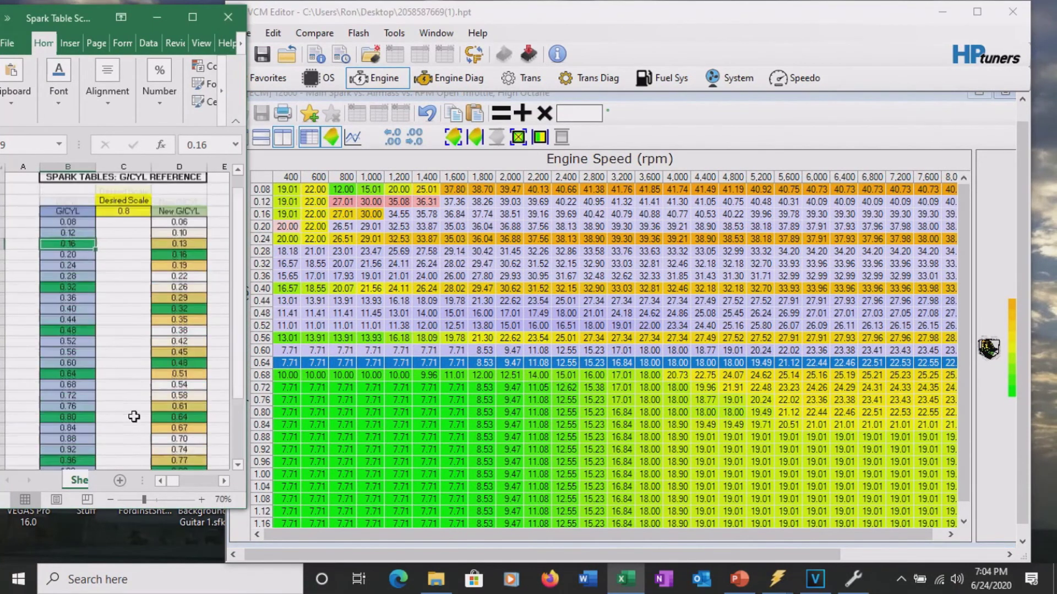
scroll(134, 417, "down", 1)
scroll(135, 417, "up", 1)
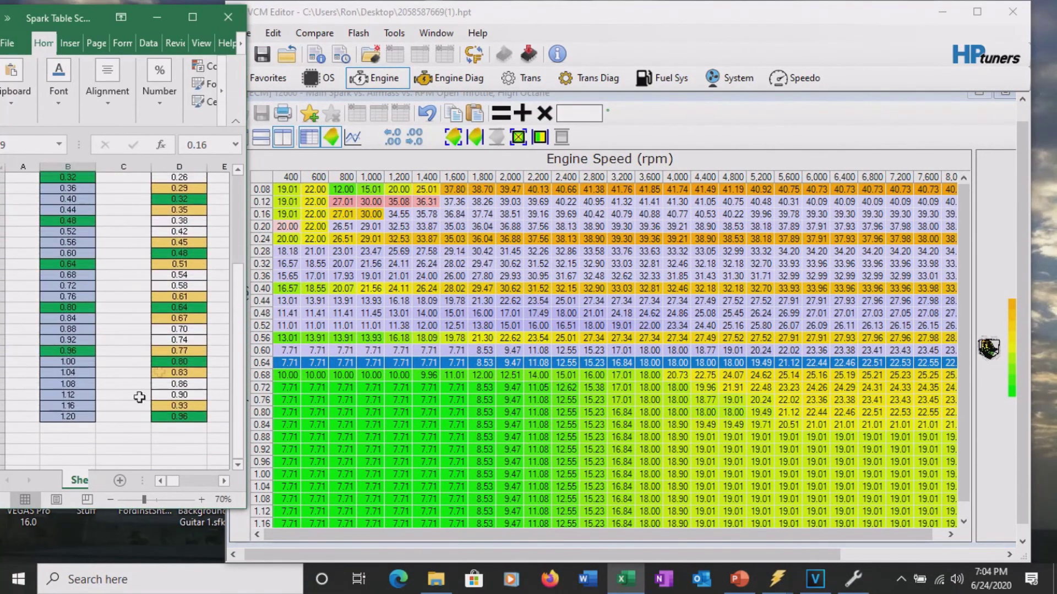
left_click(172, 319)
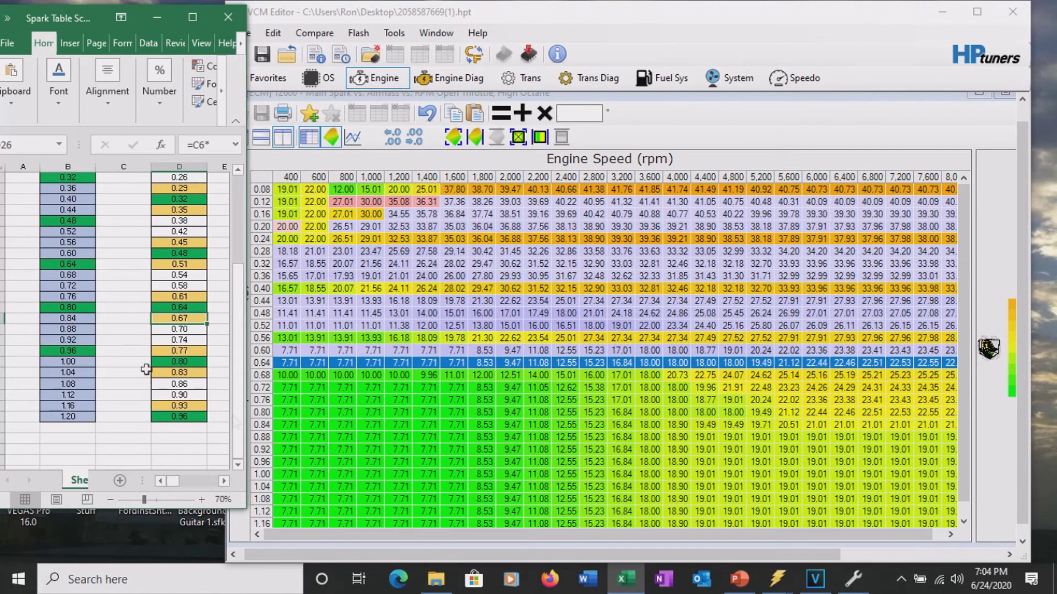
left_click(266, 425)
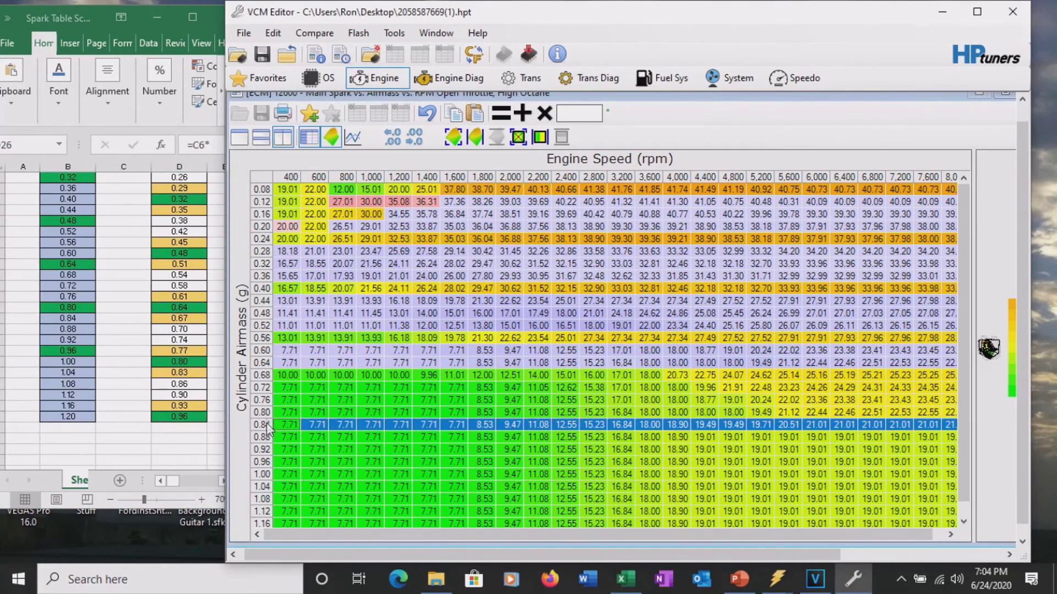
left_click(267, 377)
key("ctrl+v")
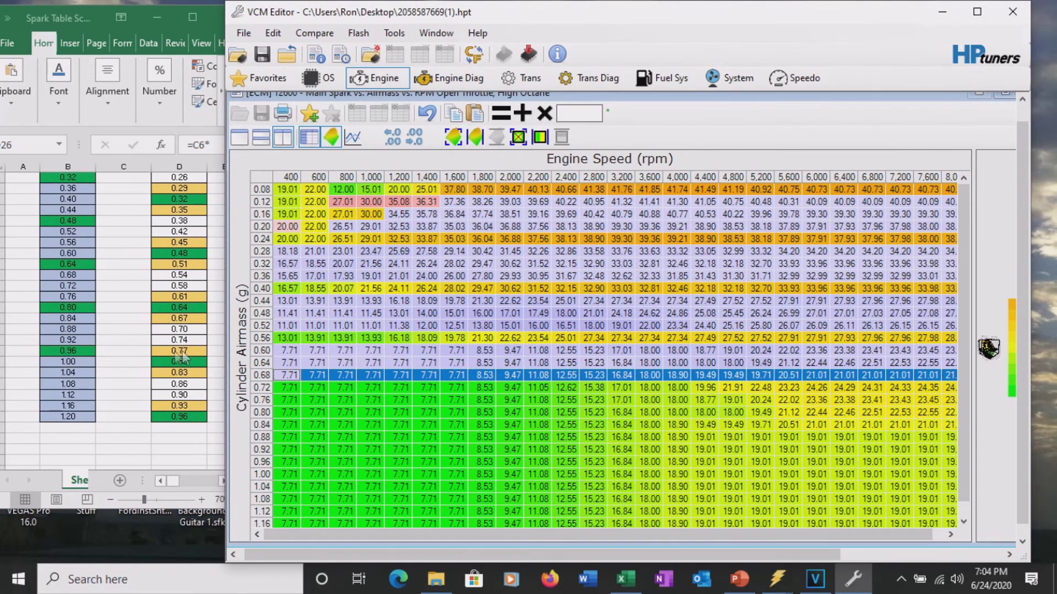
Copy the High Octane spark table's 0.96 g airmass row over the 0.76 g row, and the 1.00 g row over 0.80 g
left_click(262, 463)
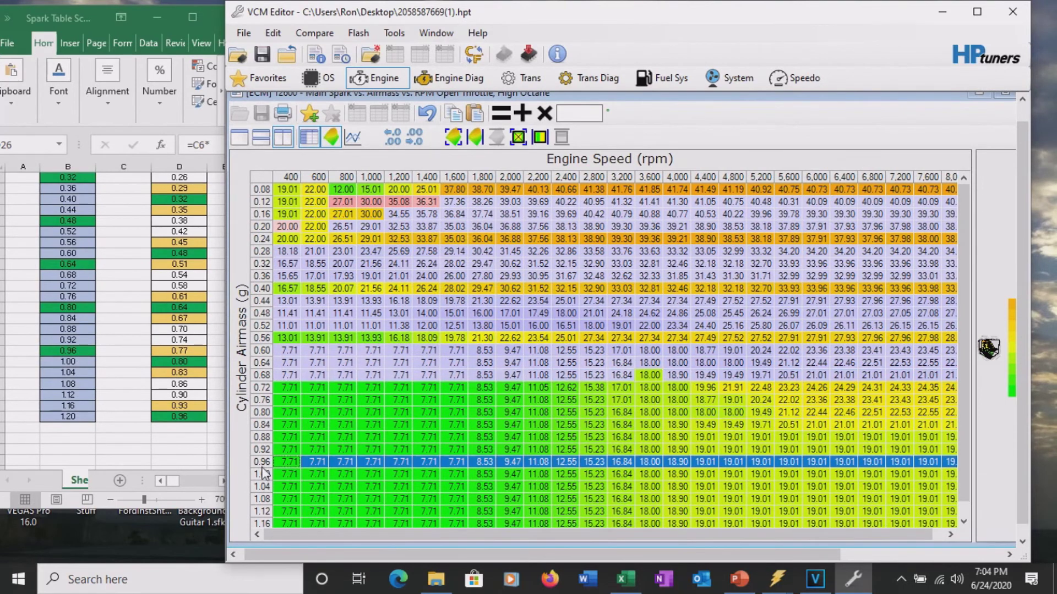
left_click(267, 400)
key("ctrl+v")
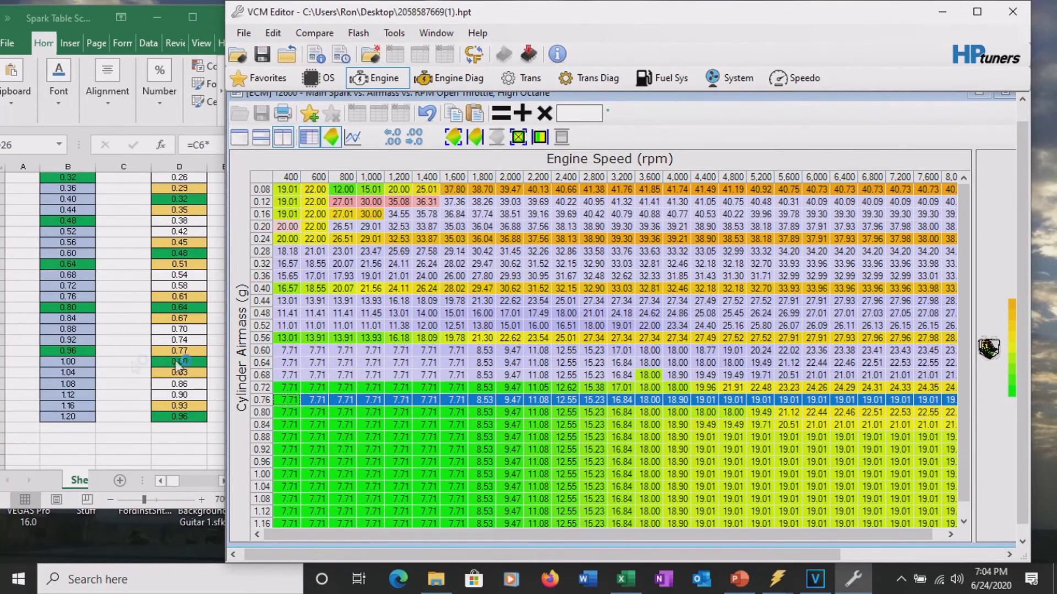
left_click(264, 474)
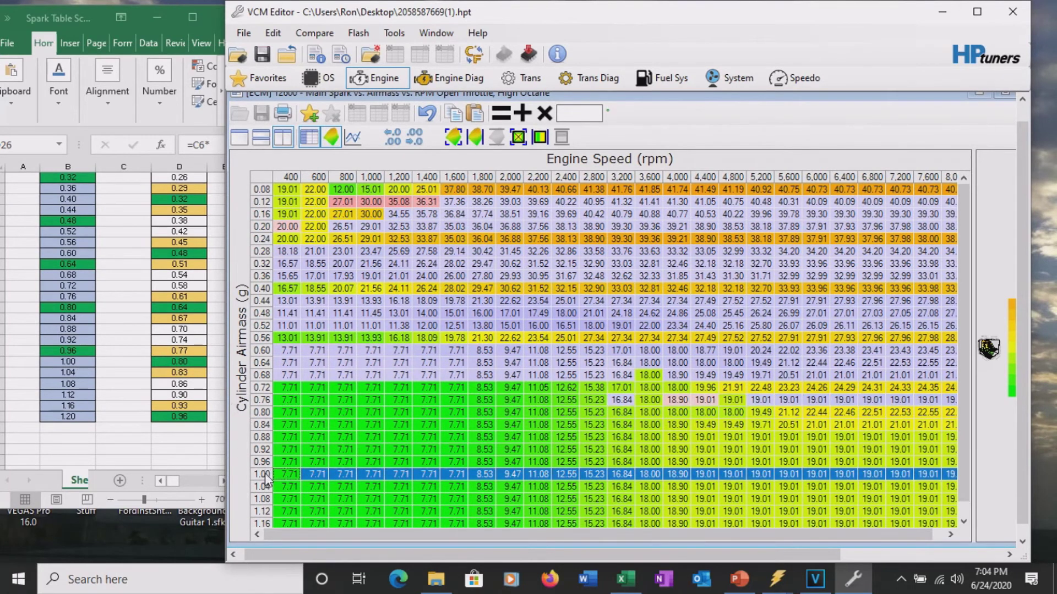
left_click(264, 413)
key("ctrl+v")
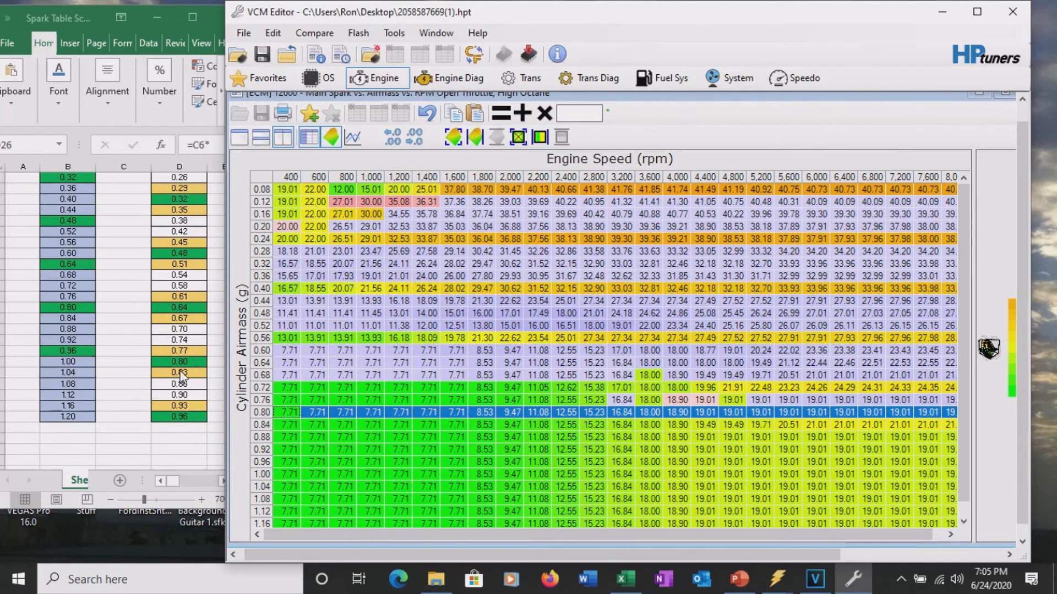
Copy the 1.04 g airmass row of the High Octane spark table over the 0.84 g row
left_click(268, 488)
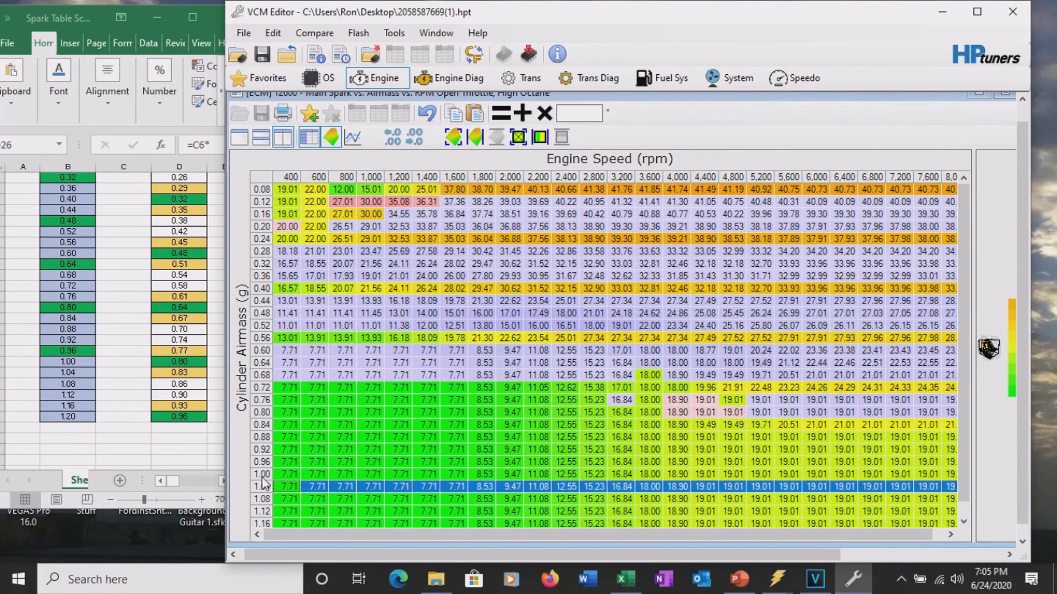
left_click(261, 427)
key("ctrl+v")
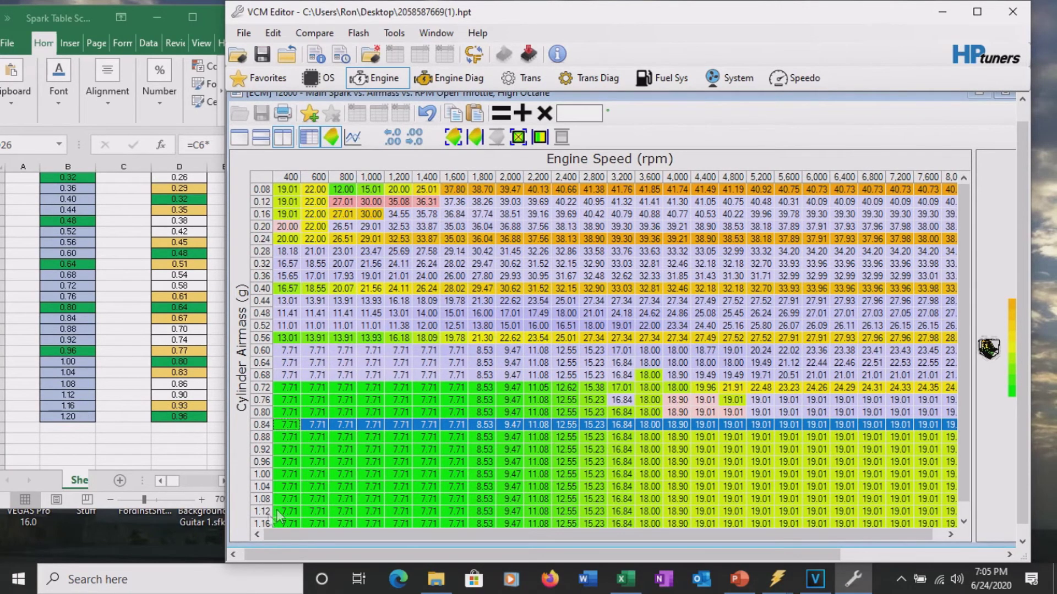
Copy the High Octane spark table's 1.16 g airmass row over the 0.92 g row, and the 1.20 g row over 0.96 g
left_click(264, 523)
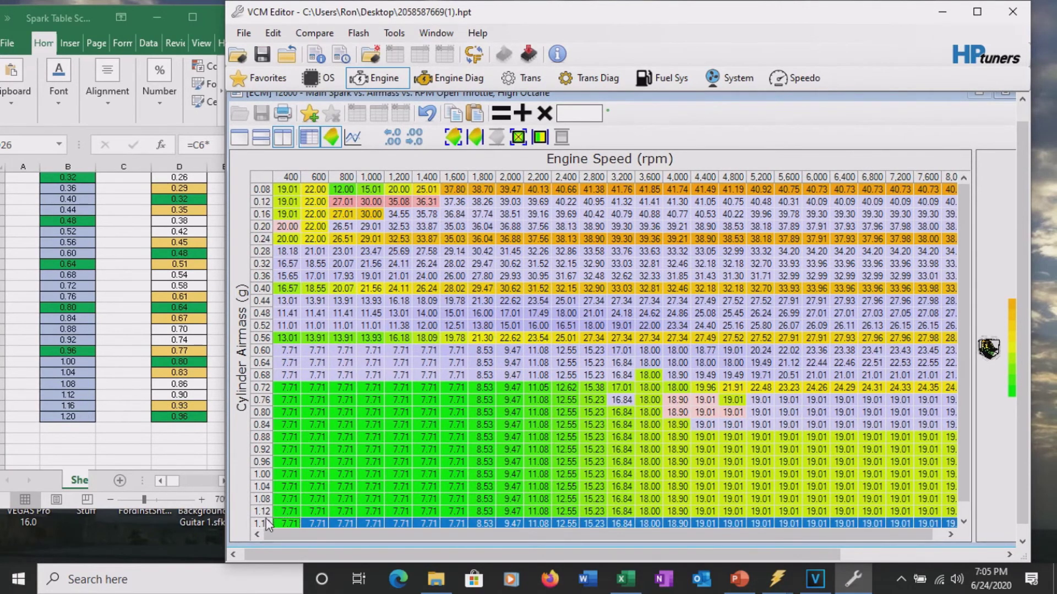
left_click(263, 450)
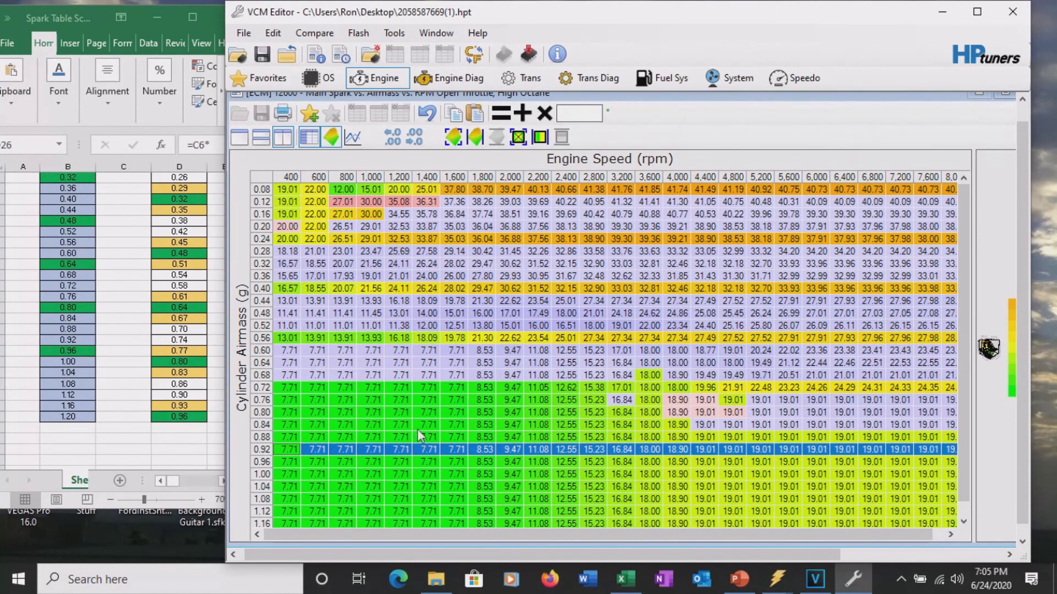
scroll(417, 430, "down", 1)
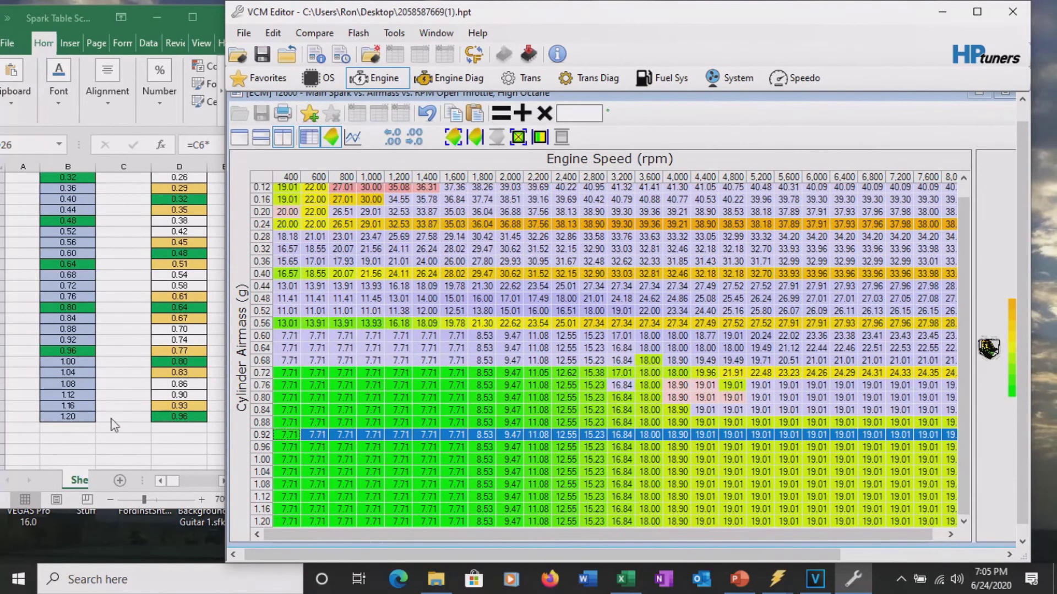
left_click(263, 522)
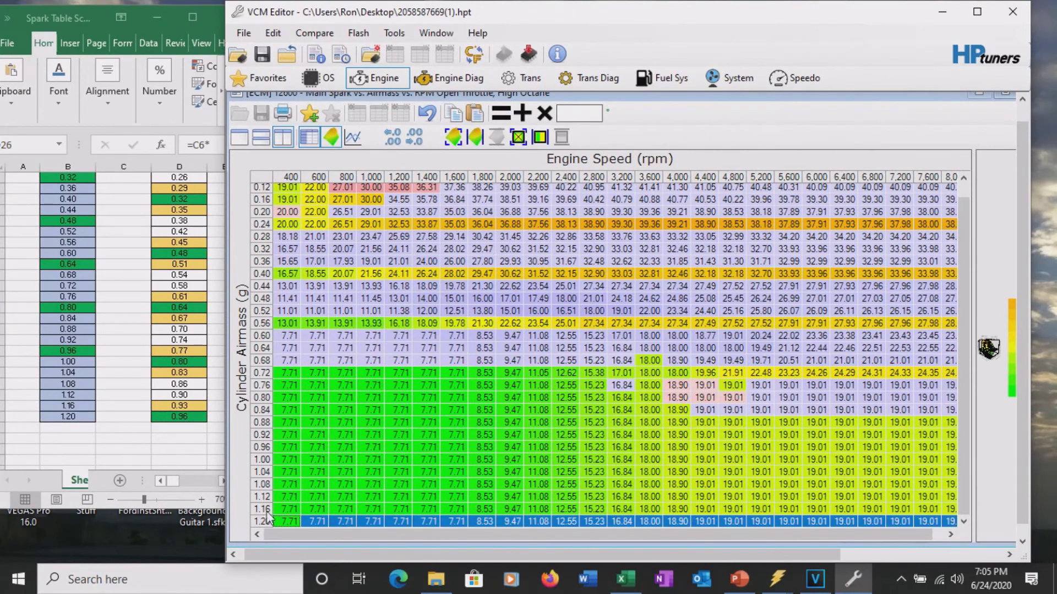
left_click(262, 447)
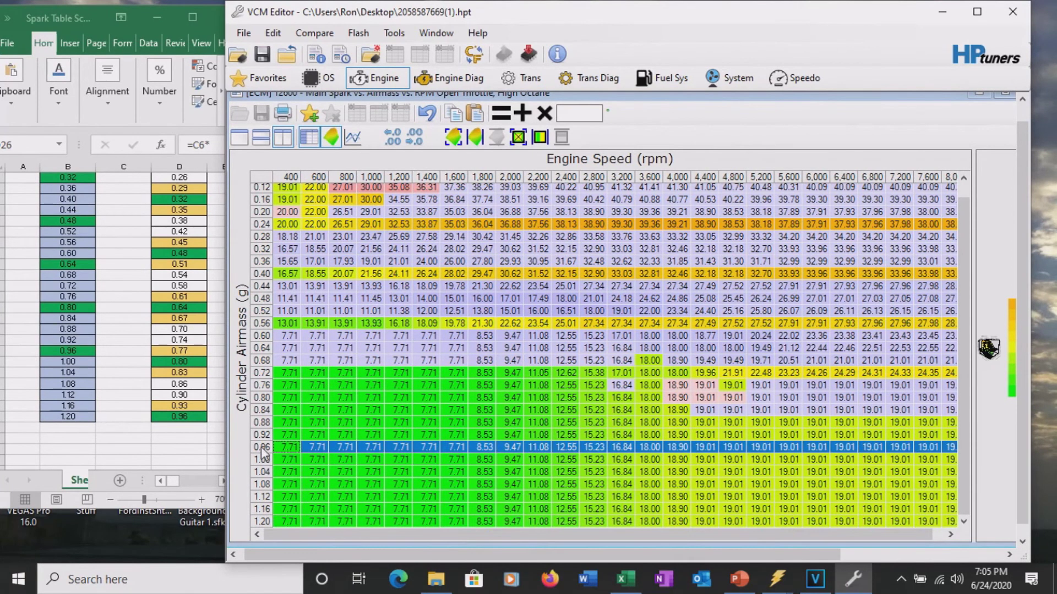
Maximize the VCM Editor window and widen the High Octane spark table window to show its full 3D surface graph
left_click(988, 11)
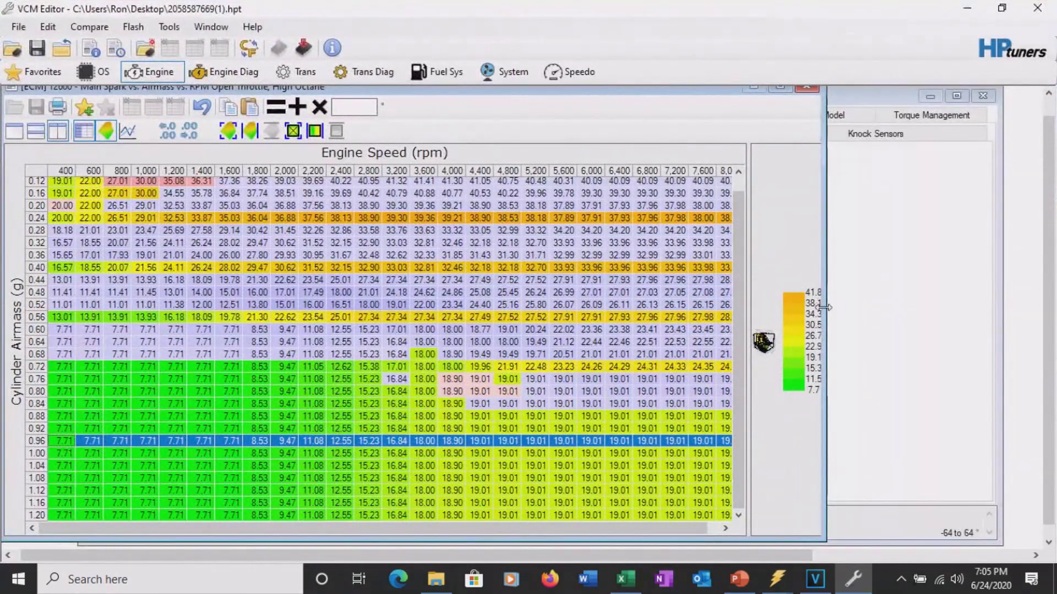
left_click_drag(824, 306, 1024, 309)
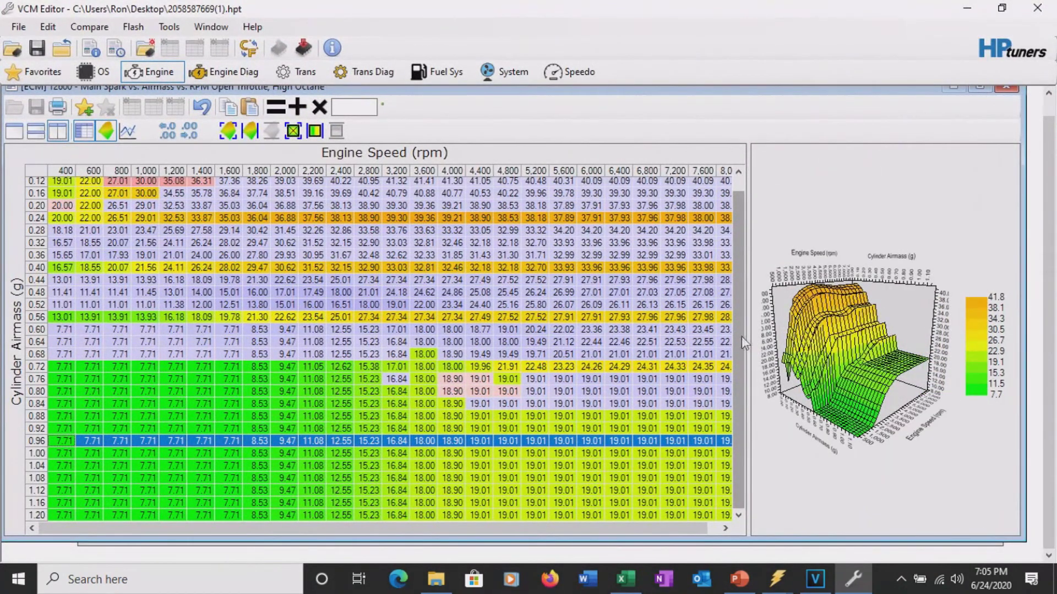
Enlarge the 3D graph pane of the High Octane spark table and turn the surface to expose its ridges
left_click_drag(749, 335, 520, 385)
left_click_drag(623, 357, 551, 385)
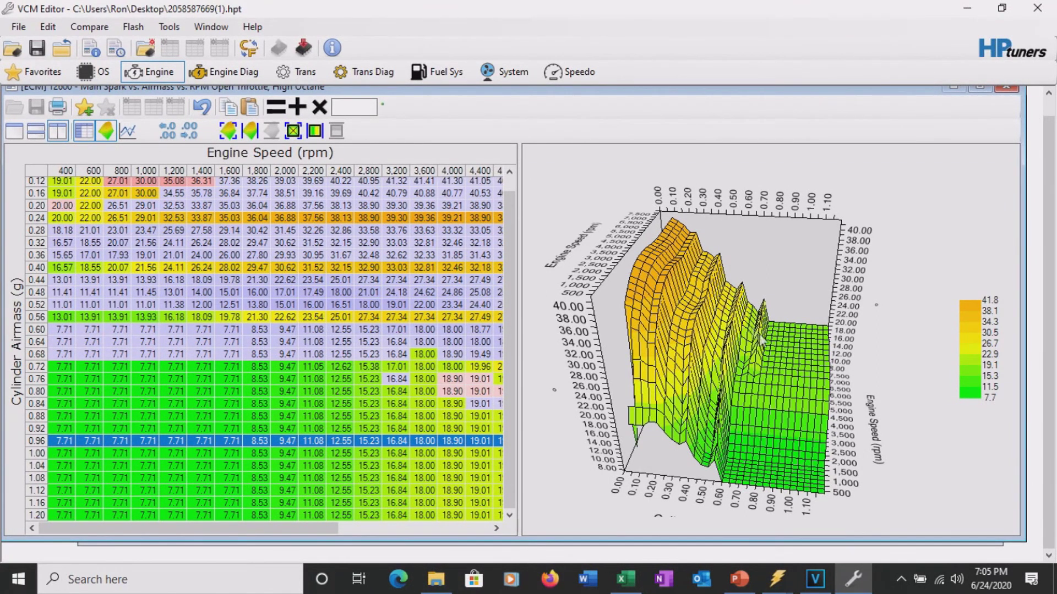
left_click_drag(688, 330, 787, 356)
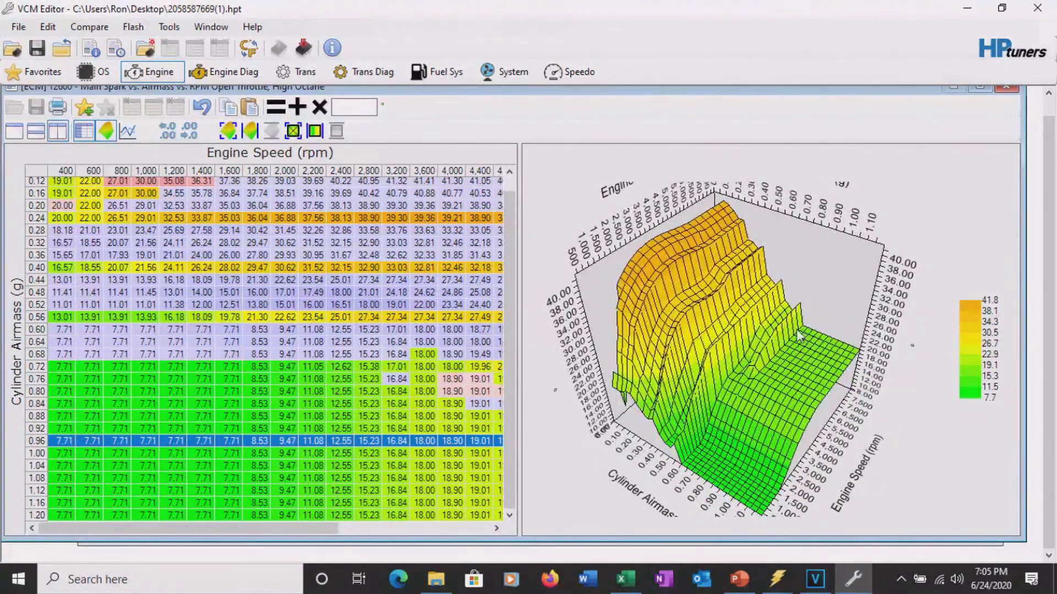
Trace cells across the High Octane spark table to examine where the surface's ridges and flat areas lie along airmass and engine speed
left_click(776, 367)
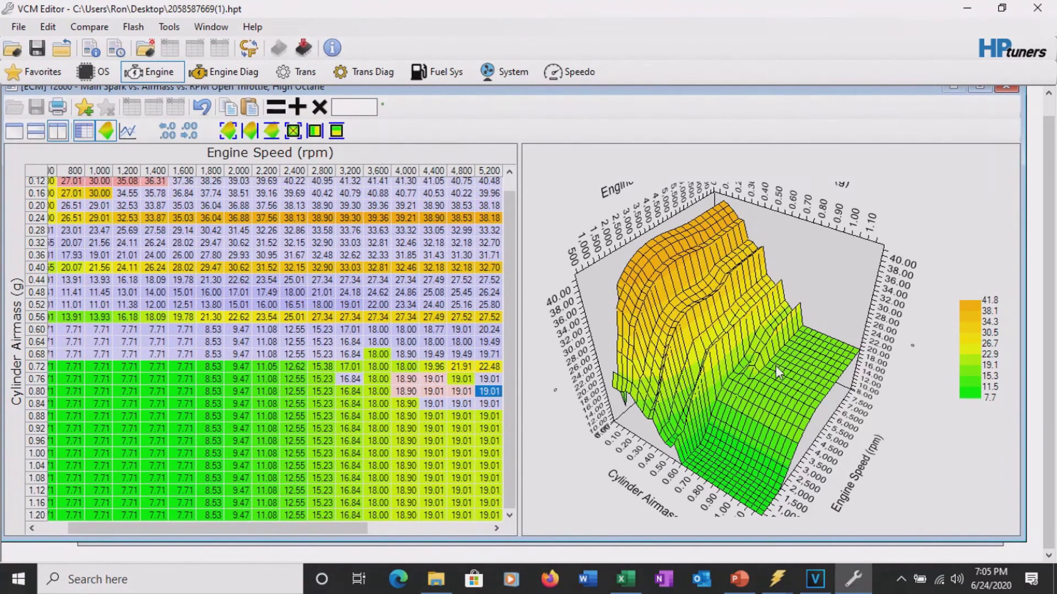
key("Left")
key("Right")
key("Right")
key("Right")
key("Left")
key("Up")
key("Left")
key("Down")
key("Down")
key("Down")
key("Right")
key("Right")
key("Up")
key("Left")
key("Down")
key("Down")
key("Down")
key("Down")
key("Down")
key("Right")
key("Down")
key("Down")
key("Down")
key("Down")
key("Down")
key("Down")
key("Down")
key("Down")
key("Left")
key("Left")
key("Left")
key("Left")
key("Up")
key("Up")
key("Up")
key("Up")
key("Up")
key("Up")
key("Up")
key("Up")
key("Up")
key("Up")
key("Up")
key("Up")
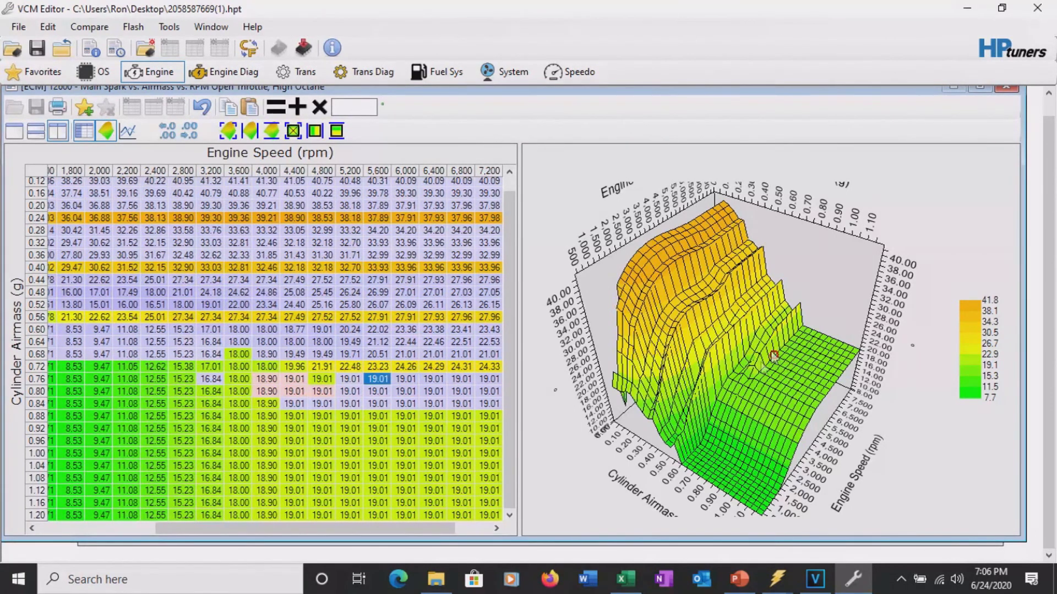
key("Left")
key("Left")
key("Left")
key("Left")
key("Left")
key("Left")
key("Left")
key("Up")
key("Up")
key("Up")
key("Up")
key("Up")
key("Up")
key("Up")
key("Up")
key("Up")
key("Up")
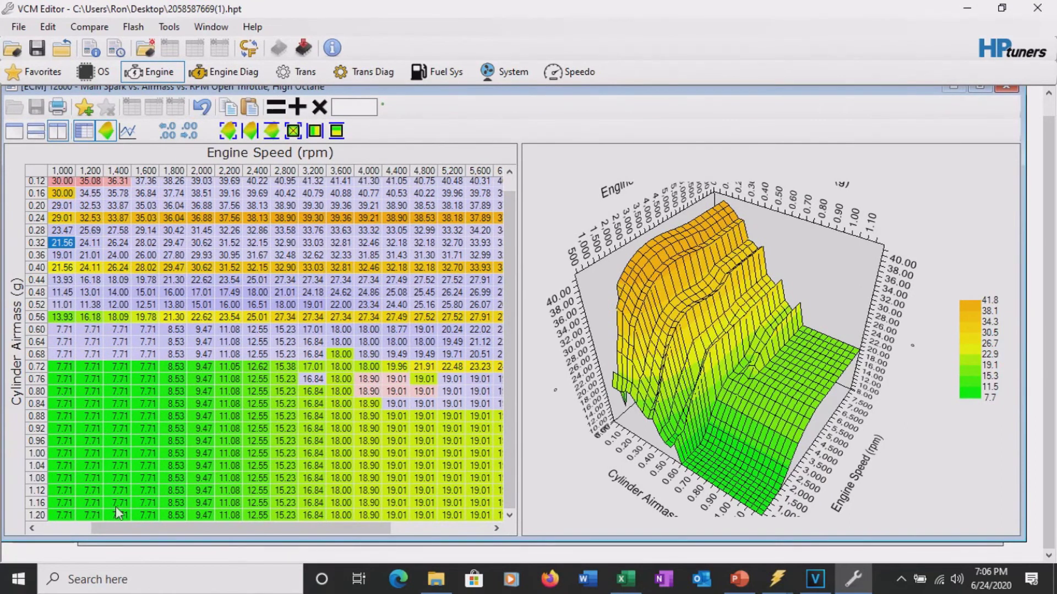
Interpolate the High Octane spark table vertically from 0.20 to 0.28 g and from 0.36 to 0.44 g
left_click(72, 520)
left_click(691, 282)
left_click(294, 218)
left_click_drag(36, 205, 38, 230)
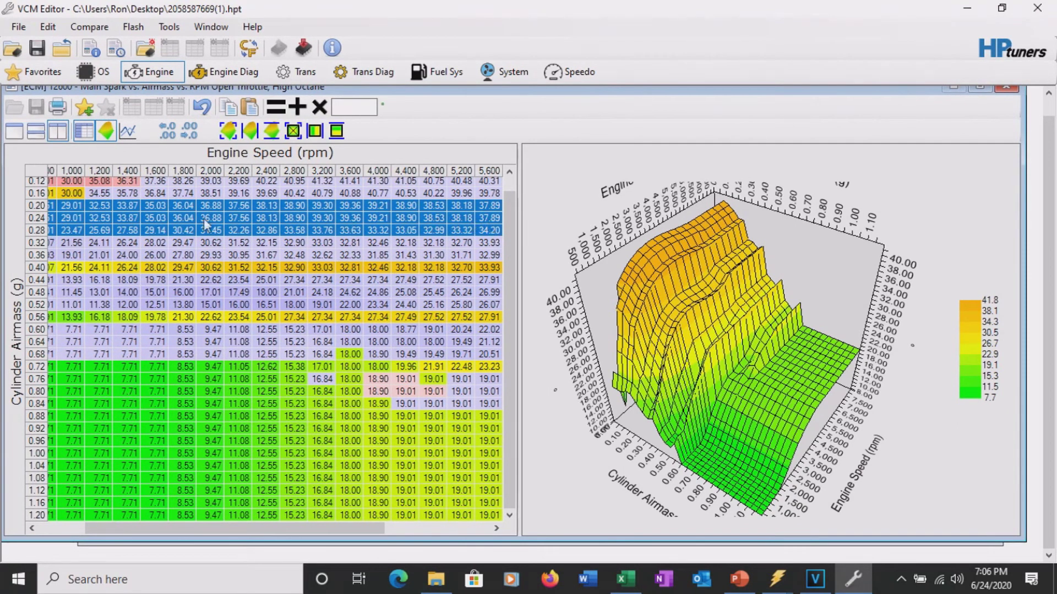
left_click(336, 132)
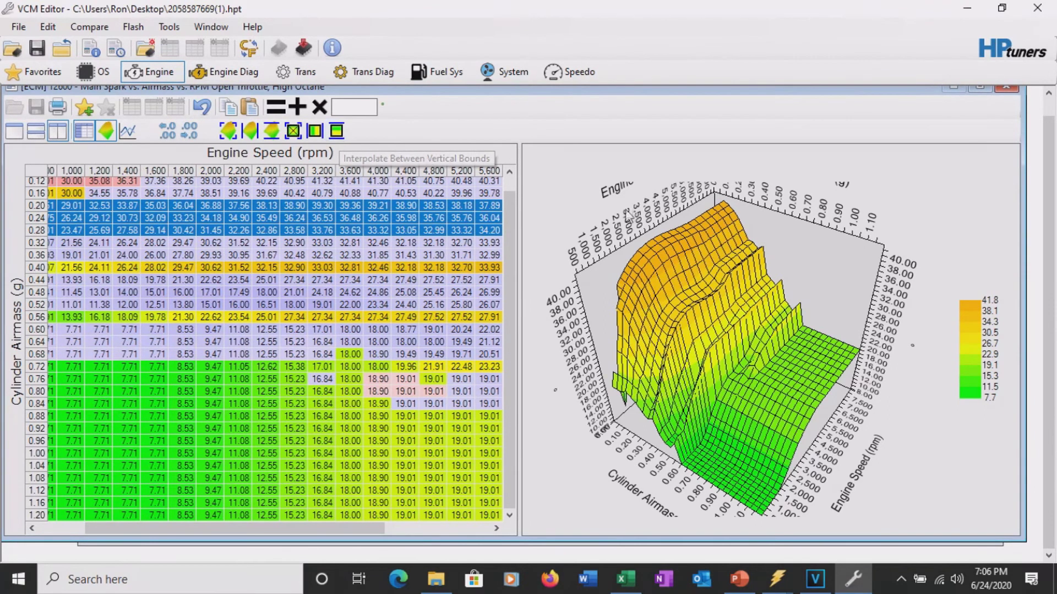
left_click_drag(36, 255, 38, 280)
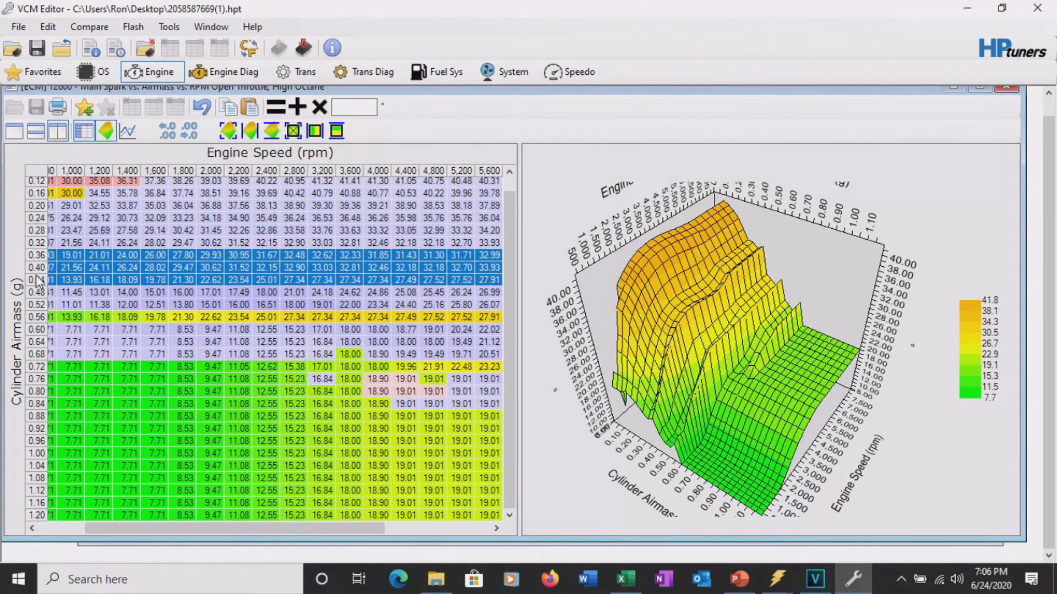
left_click(336, 131)
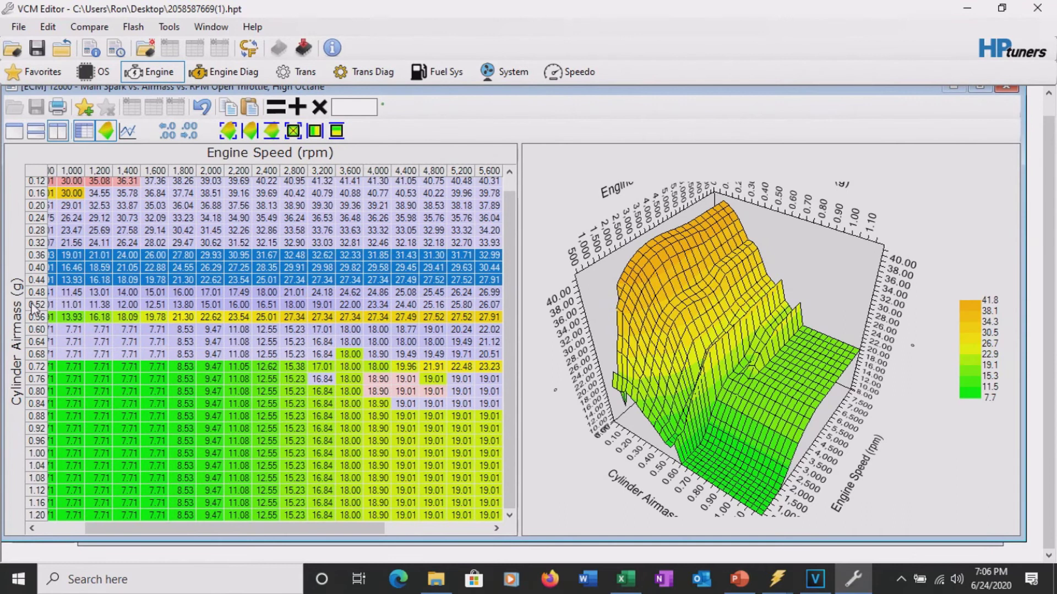
Interpolate the High Octane spark table vertically from 0.52 to 0.60 g and from 0.64 to 0.72 g
left_click_drag(36, 305, 34, 333)
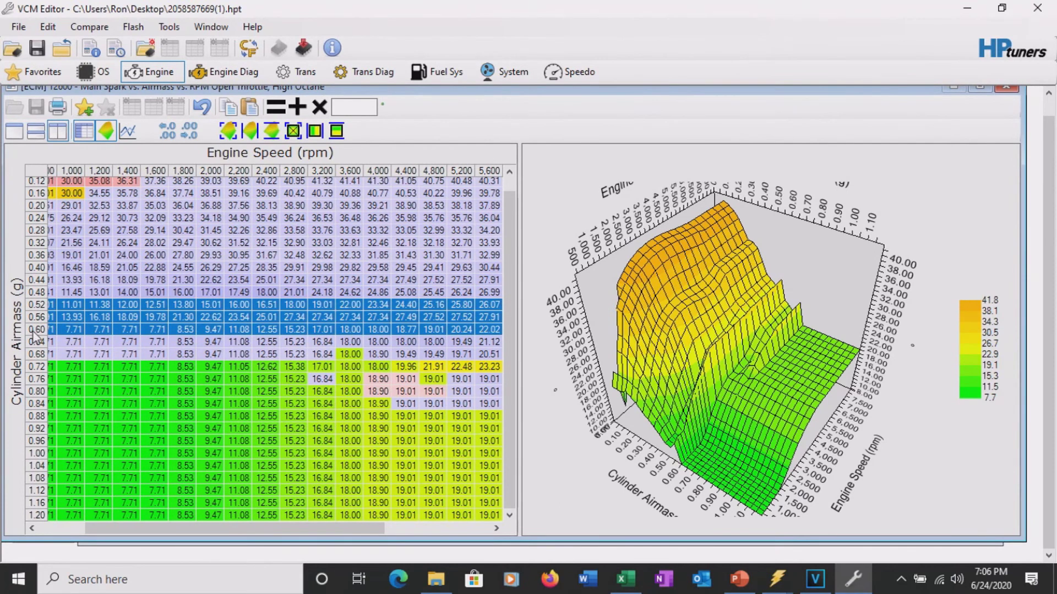
left_click(337, 132)
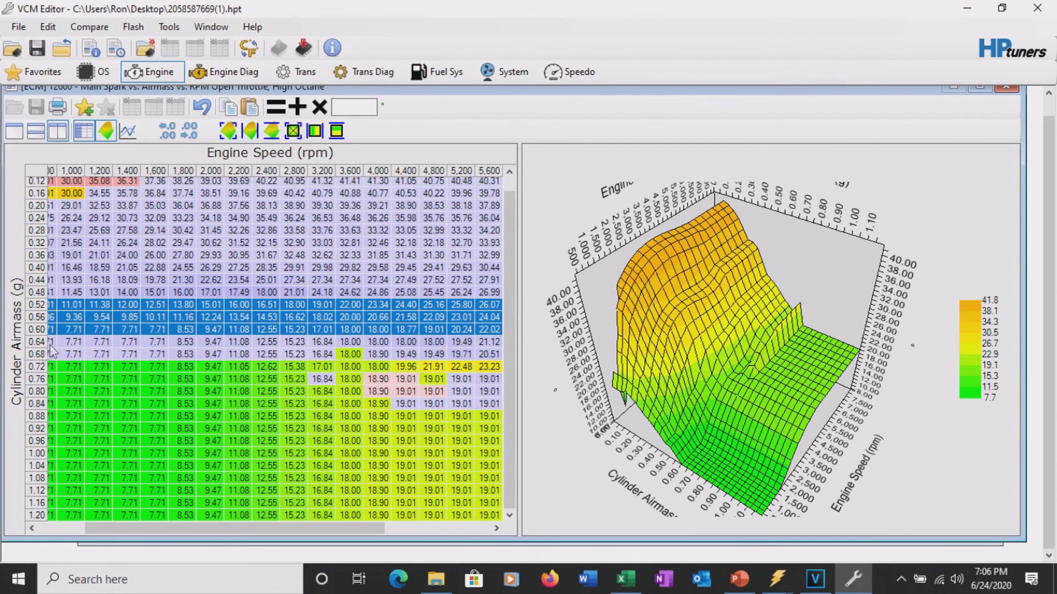
left_click_drag(34, 345, 37, 368)
left_click(337, 132)
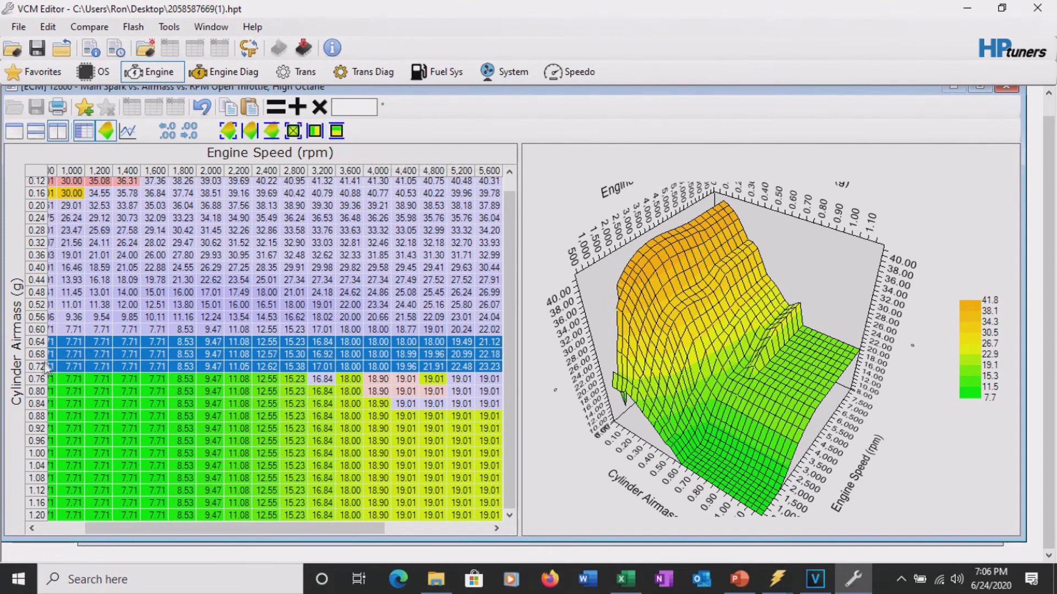
Interpolate the High Octane spark table vertically from 0.72 to 0.80 g and from 0.80 to 0.88 g
left_click_drag(43, 368, 39, 392)
left_click(336, 132)
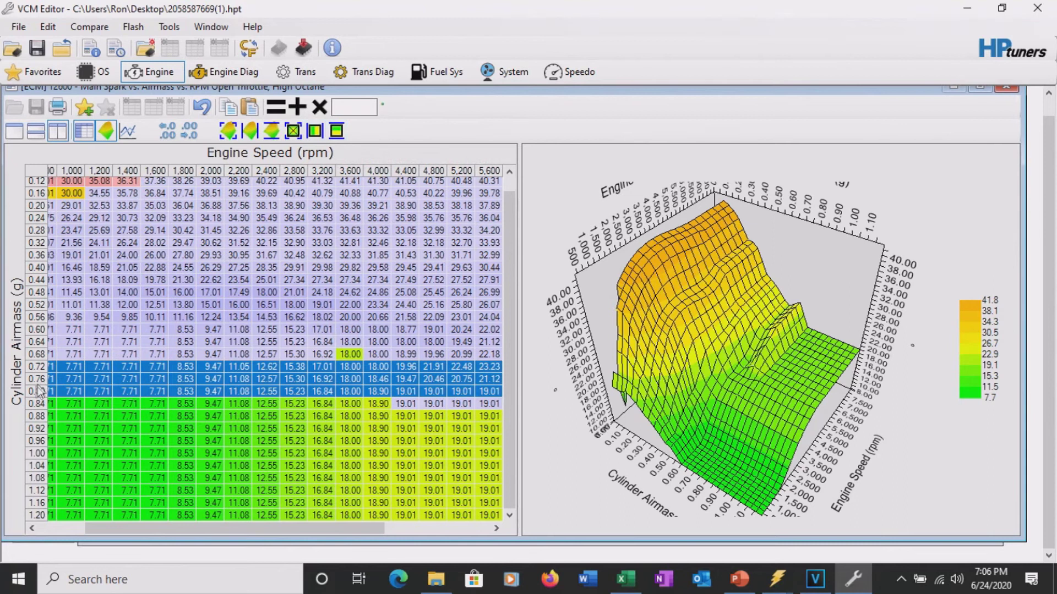
left_click_drag(39, 391, 39, 417)
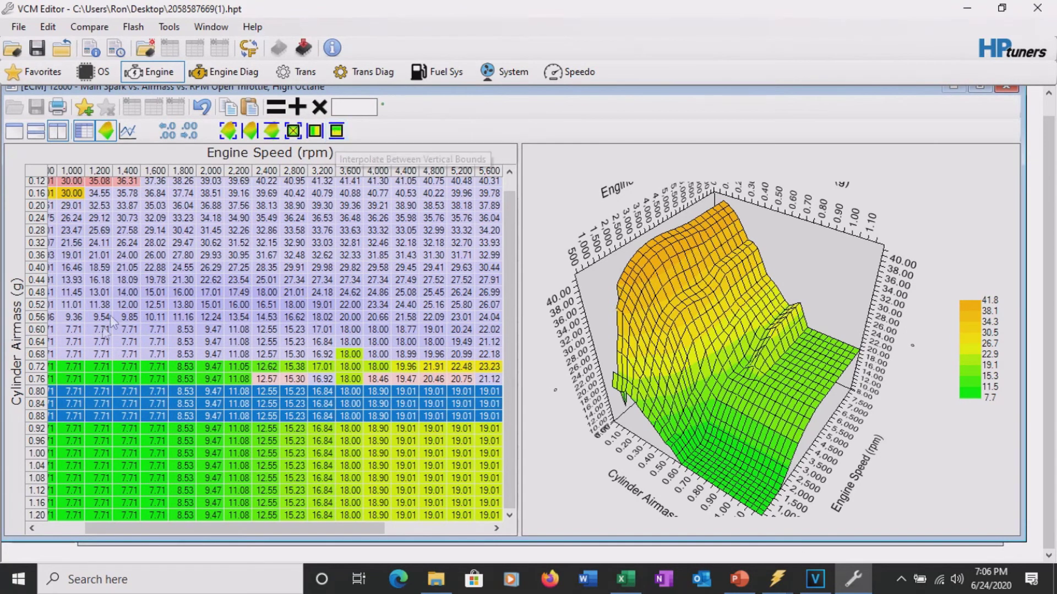
Smooth the 0.60 g through 0.84 g airmass rows of the High Octane spark table six times
left_click_drag(37, 334, 41, 409)
left_click(228, 131)
left_click(228, 131)
left_click(228, 131)
left_click(227, 131)
left_click(228, 131)
left_click(227, 131)
Smooth the entire High Octane spark table twice
left_click(35, 171)
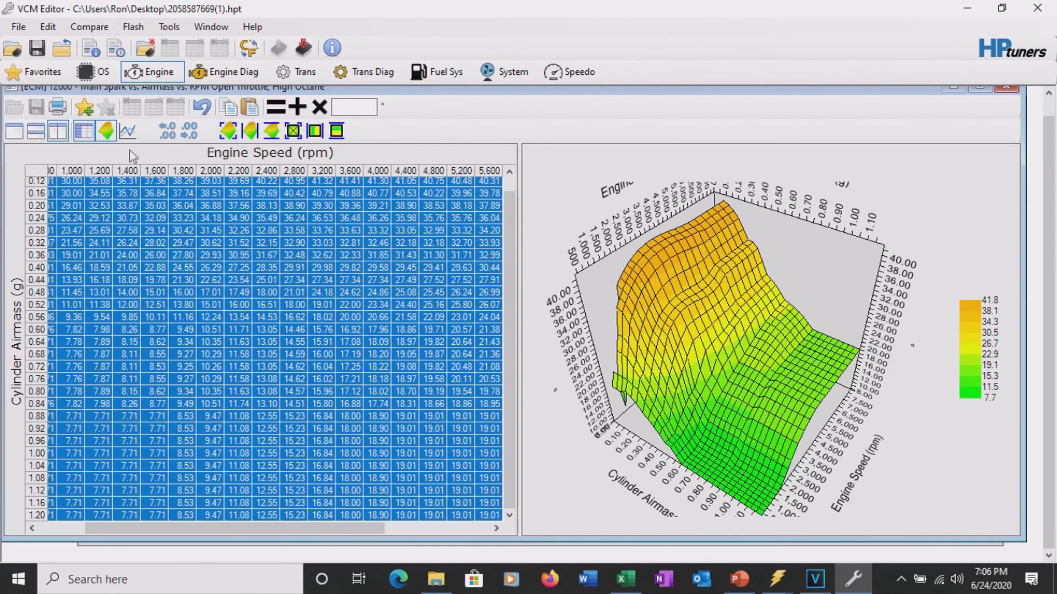
left_click(228, 131)
left_click(228, 131)
Inspect the smoothed High Octane spark surface along the 0.64 g row up to 8,000 rpm, and close the table
left_click_drag(764, 307, 758, 363)
left_click(267, 304)
key("Down")
key("Down")
key("Down")
key("Right")
key("Right")
key("Right")
key("Right")
key("Right")
key("Right")
key("Right")
key("Right")
key("Right")
key("Right")
key("Right")
key("Right")
key("Right")
key("Right")
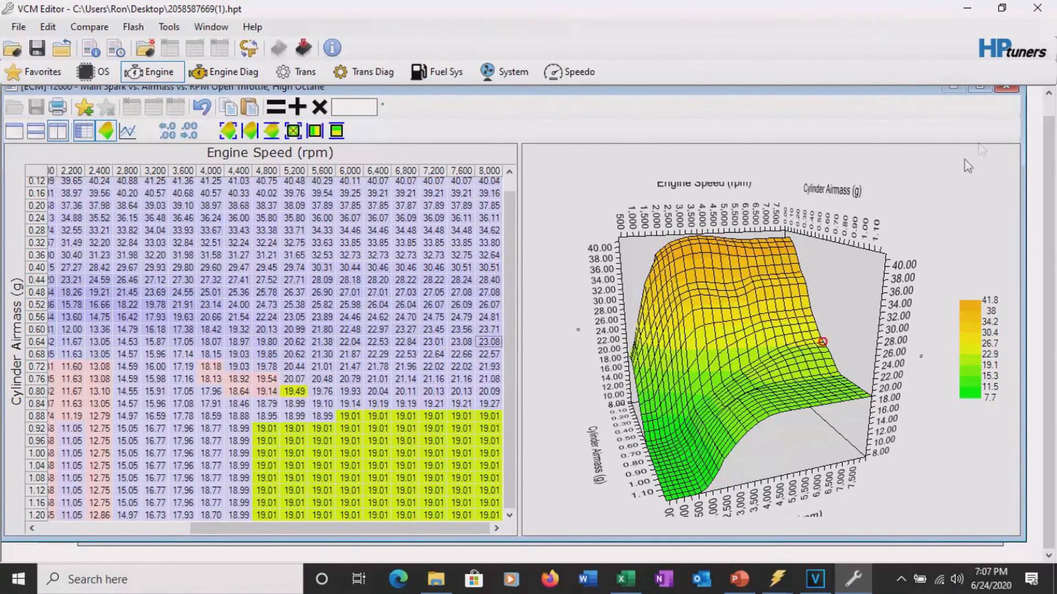
left_click(1011, 90)
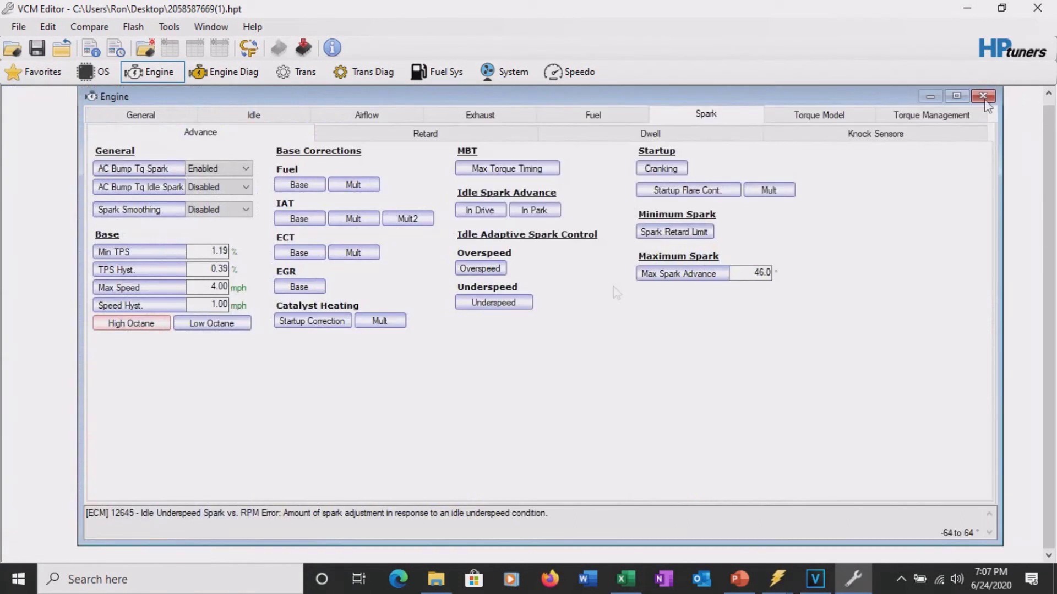
Review the Low Octane spark table and the Max Torque Timing table with its 3D surface
left_click(212, 324)
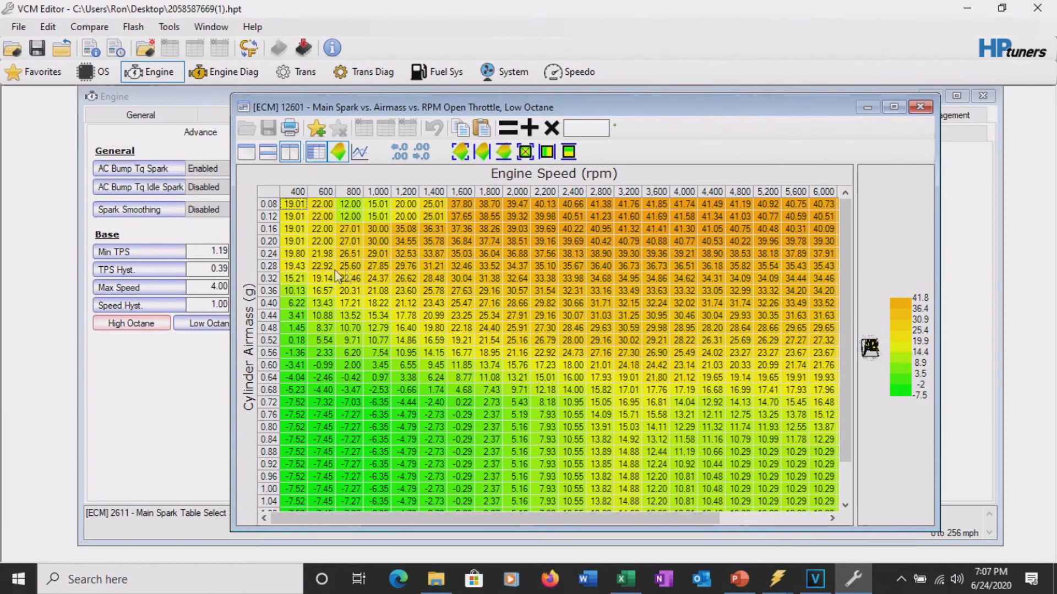
left_click(920, 106)
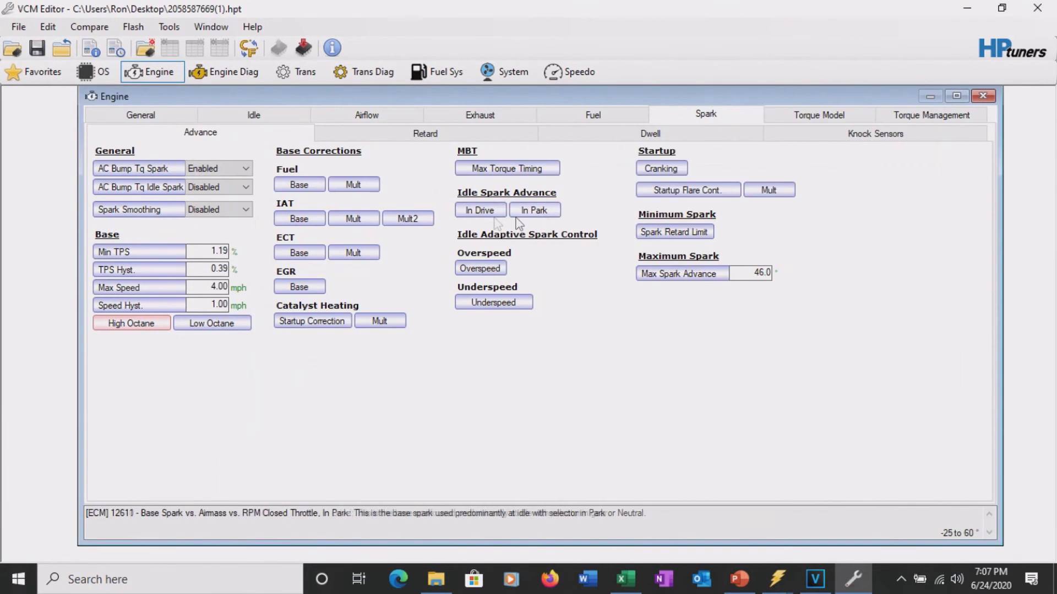
left_click(506, 170)
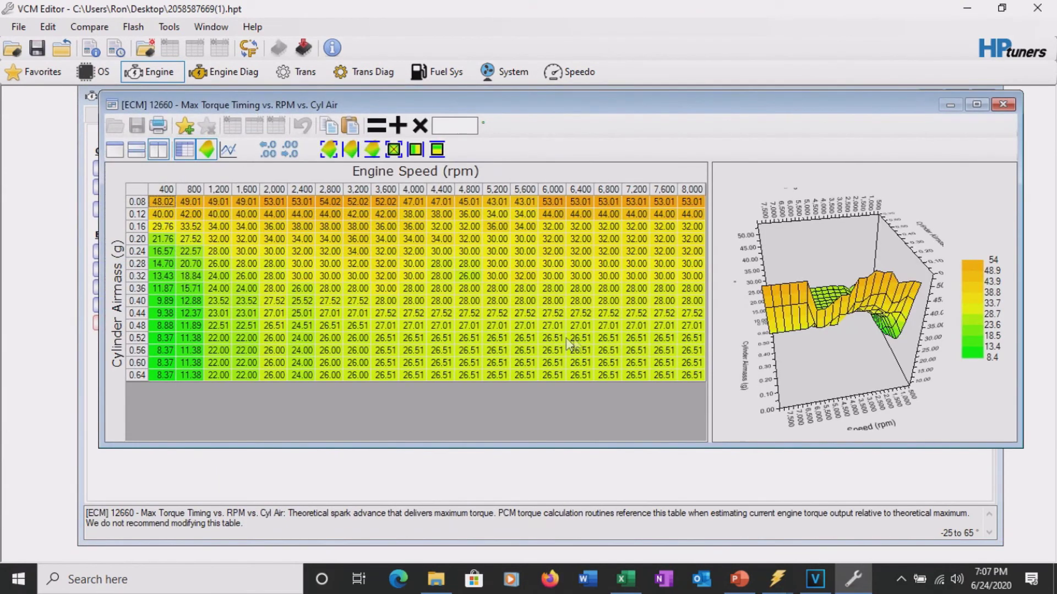
left_click_drag(812, 345, 782, 336)
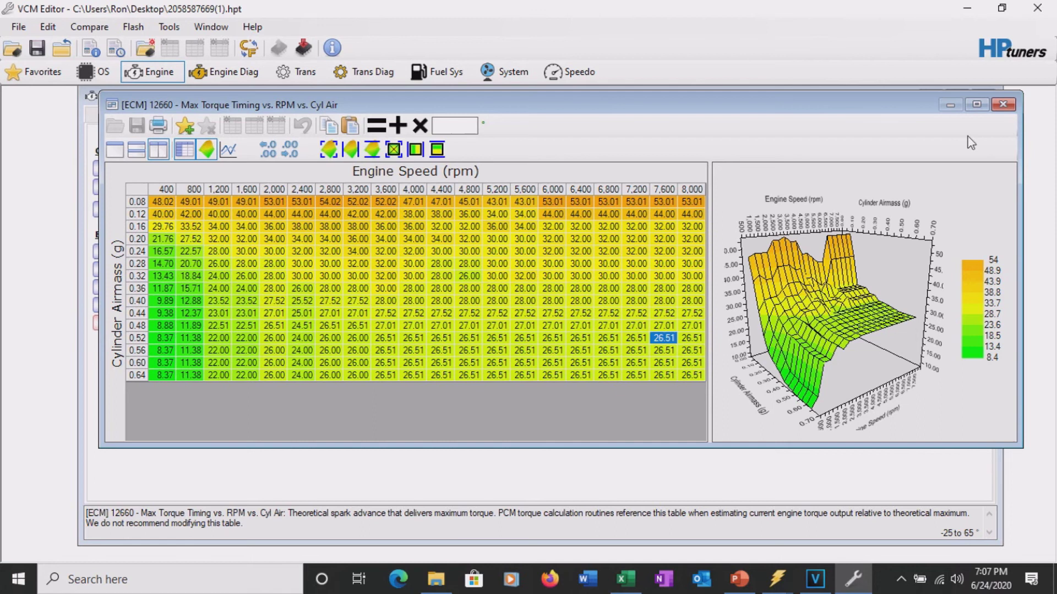
left_click(999, 108)
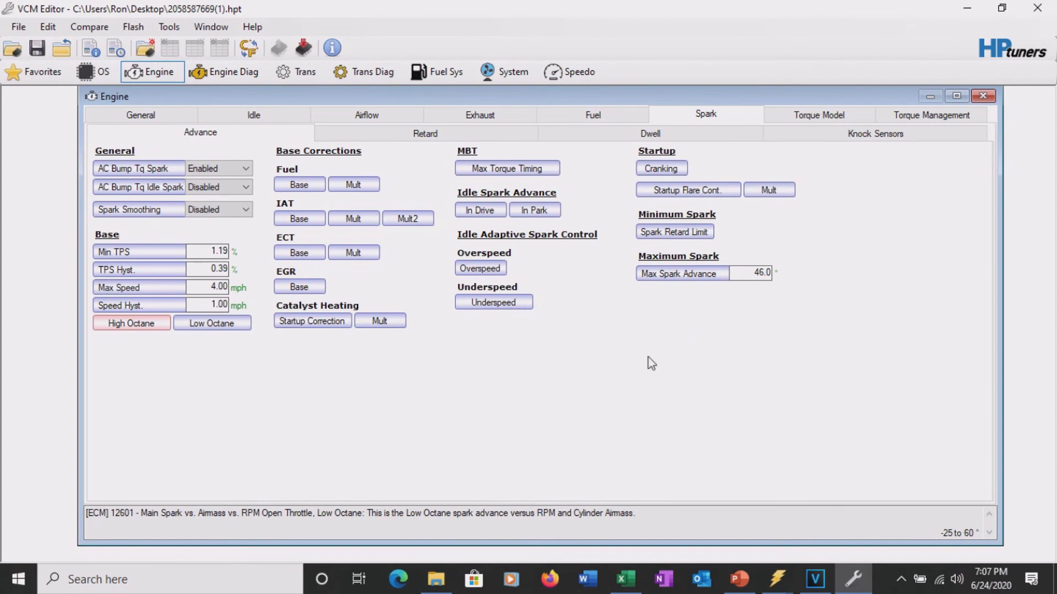
Add 1 to the 0.44 g, 1,000 rpm cell of the Low Octane spark table and close the table
left_click(215, 325)
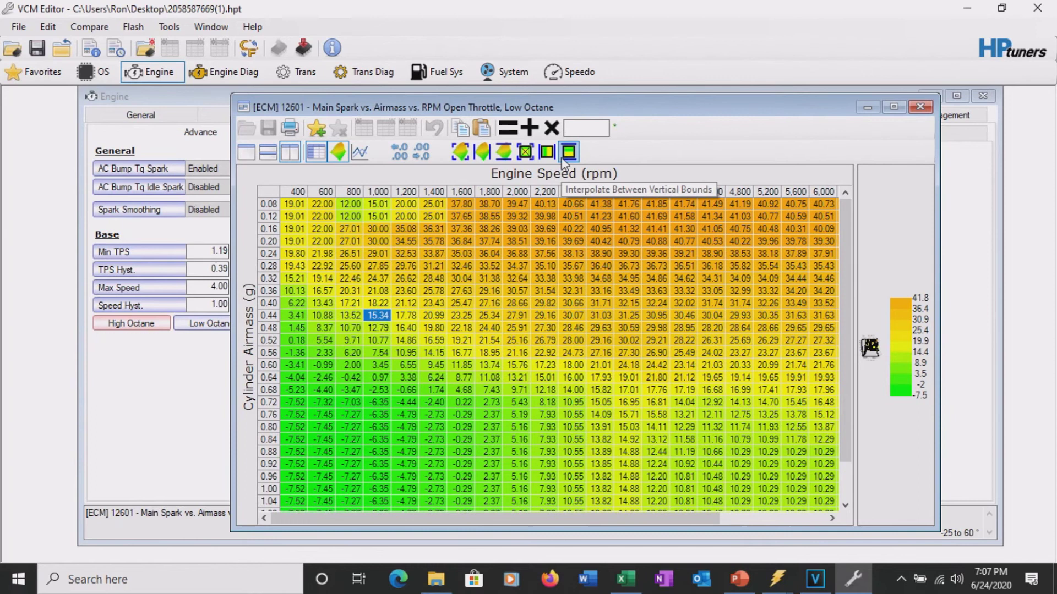
type("1")
left_click(529, 129)
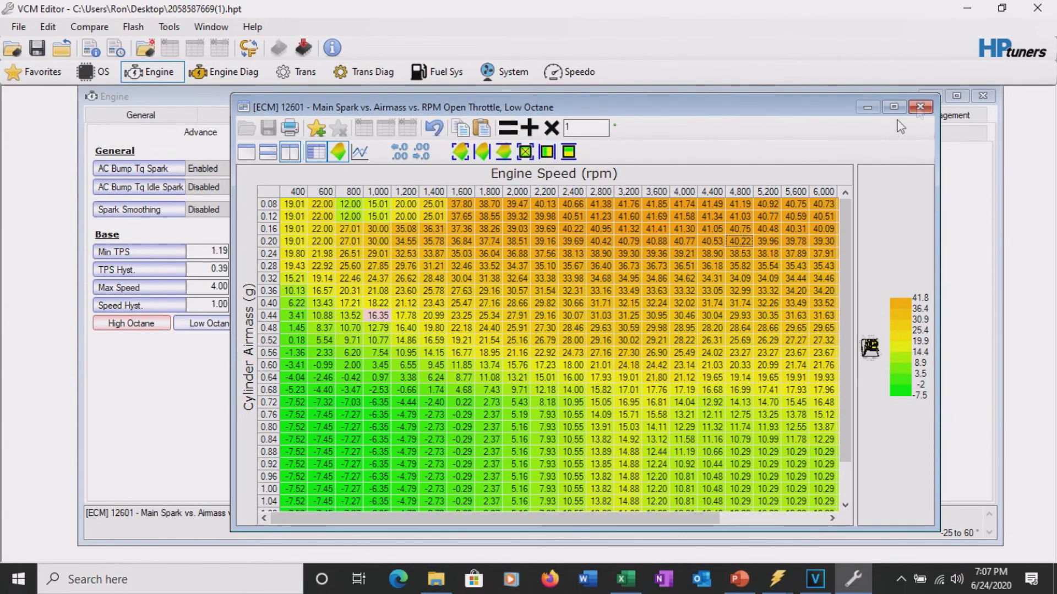
left_click(920, 107)
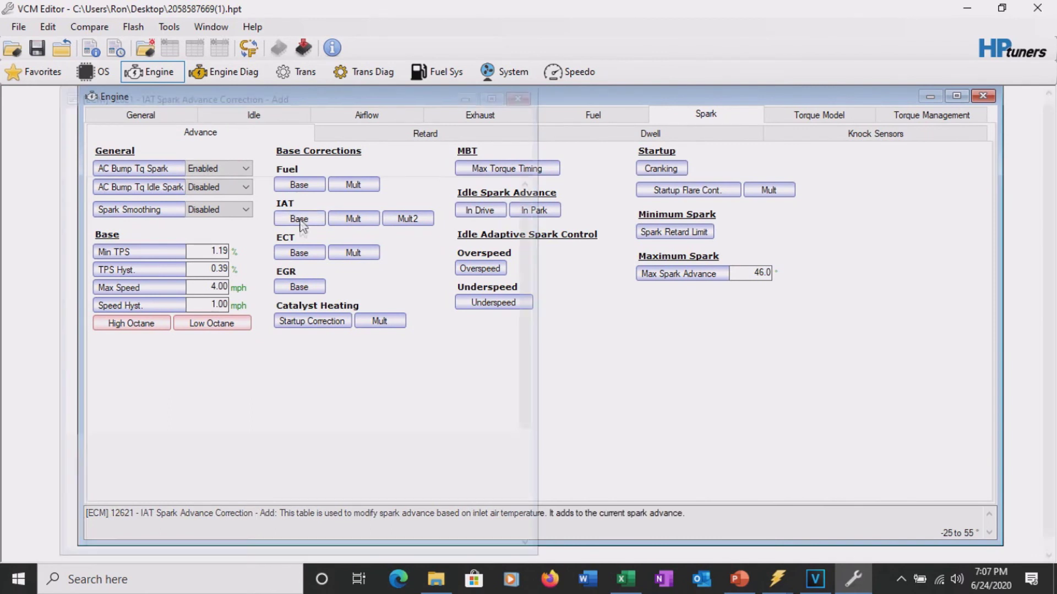
Set the 0.36 g, 113 °F cell of the IAT Base spark correction to 1, and one cell of the ECT Base correction to 1
left_click(300, 220)
type("1")
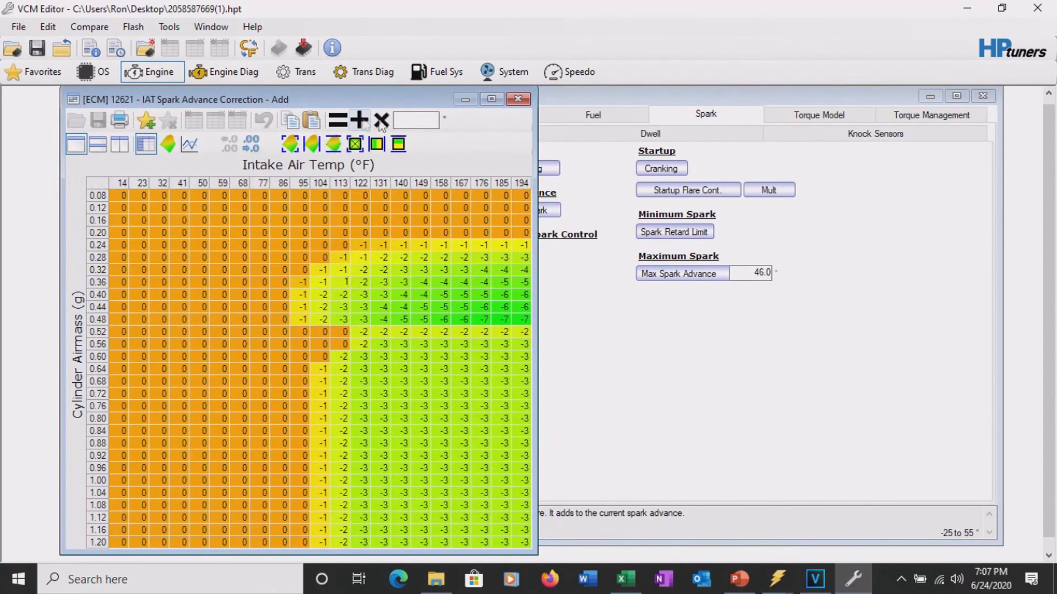
left_click(513, 102)
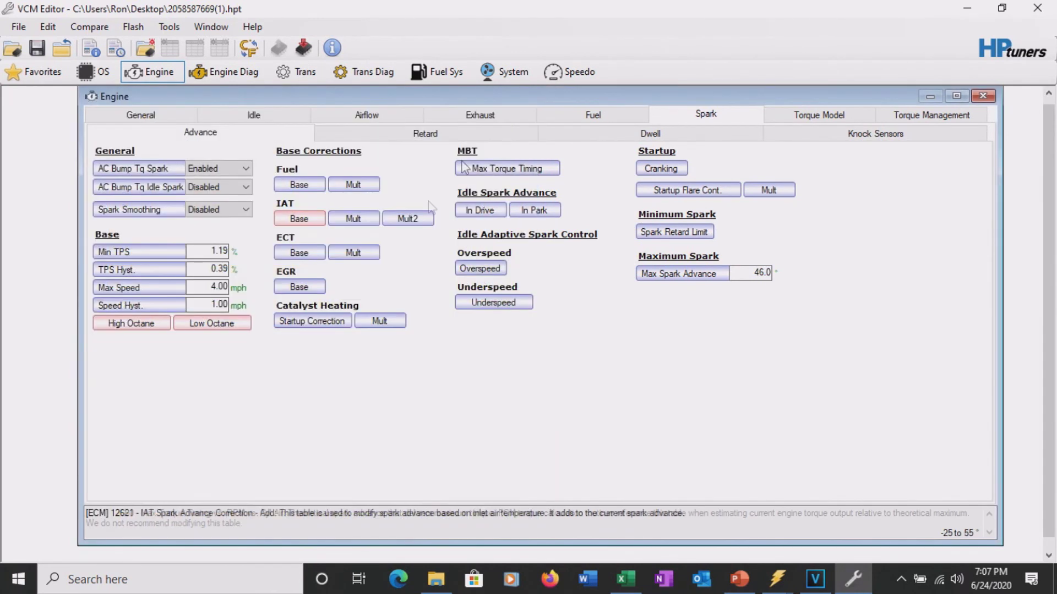
left_click(304, 258)
left_click(345, 311)
type("1")
left_click(867, 92)
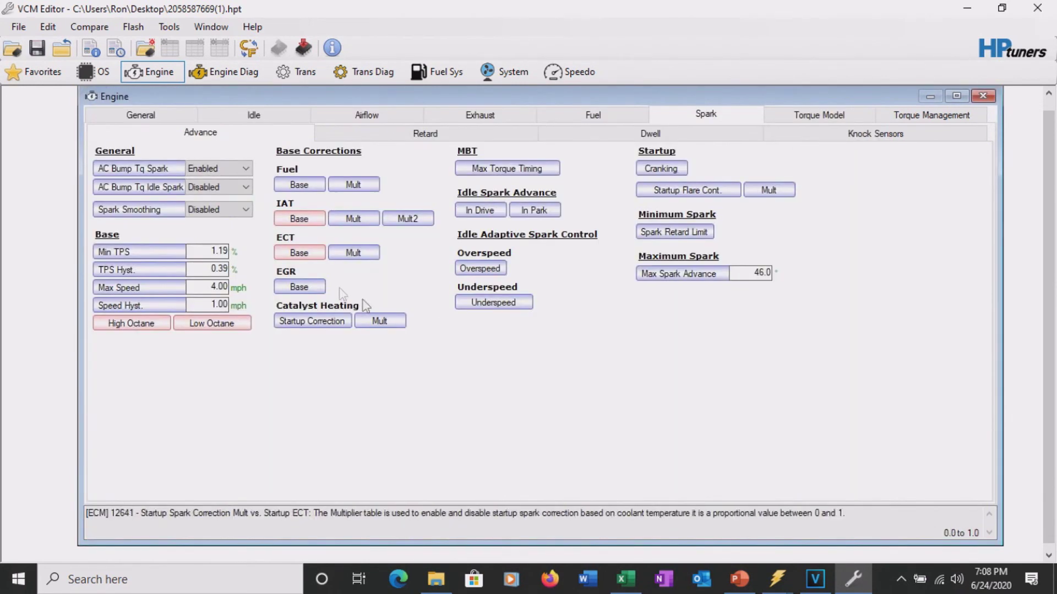
Set the EGR Base correction's 0.52 g, 2,800 rpm cell to 1 and the catalyst heating Startup Correction's 0.60 g, 30 s cell to 1
left_click(324, 339)
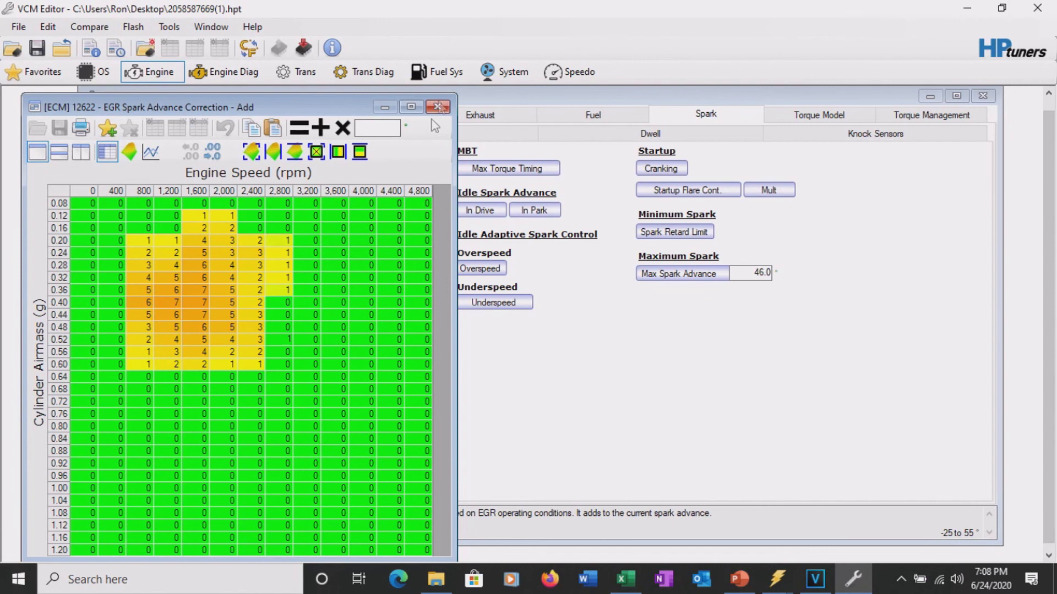
left_click(438, 105)
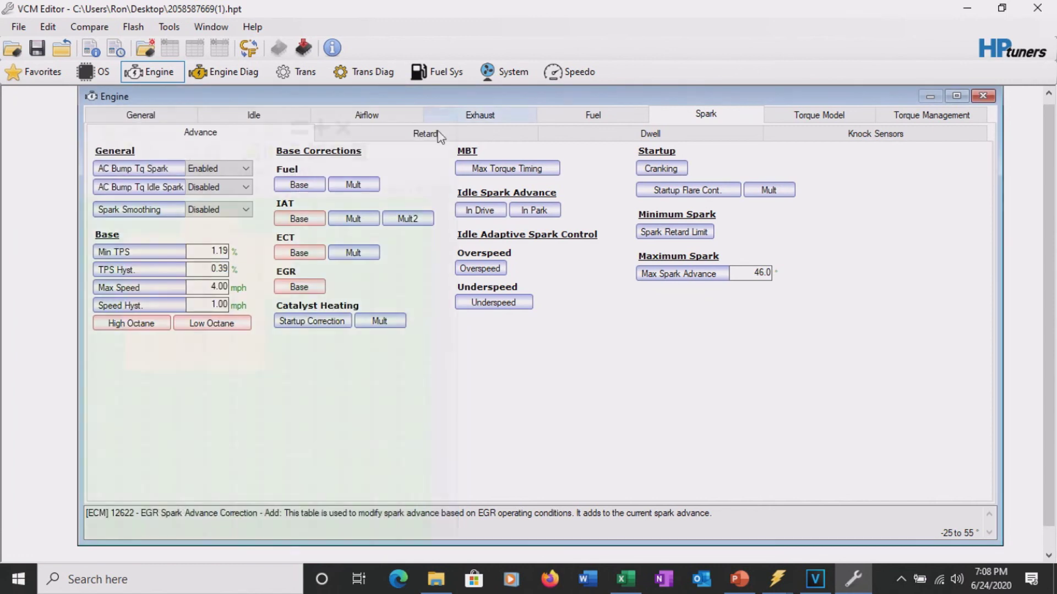
left_click(311, 322)
type("1")
key("Return")
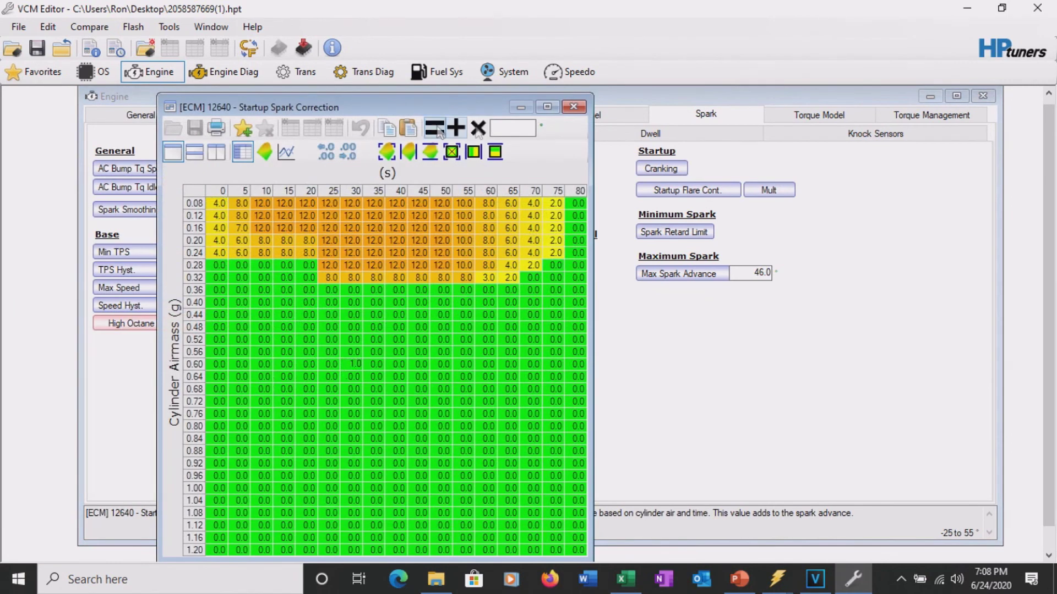
left_click(574, 106)
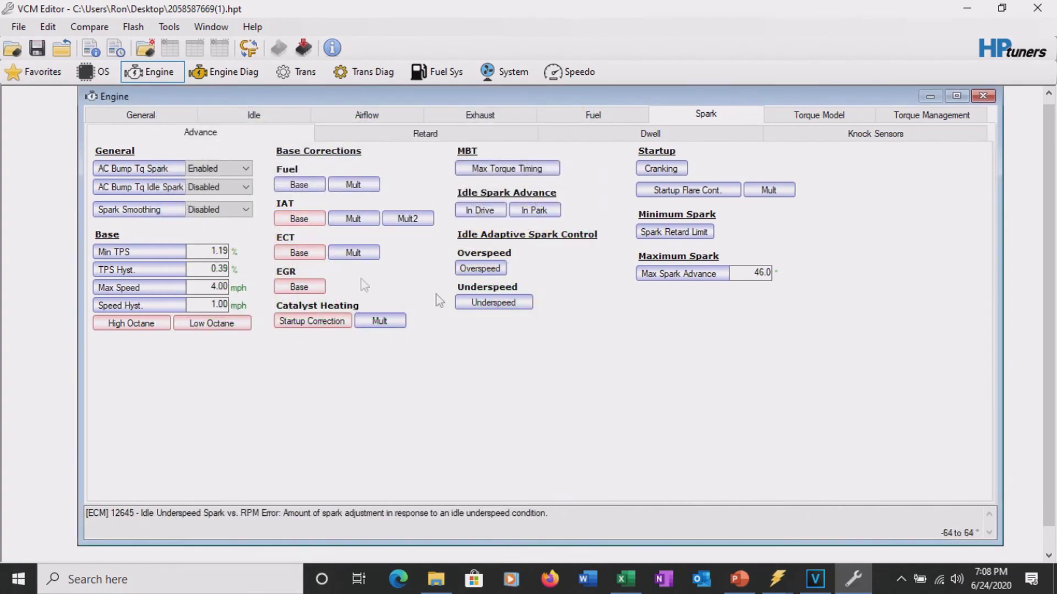
Flag the Max Torque Timing and In Drive idle spark tables as modified by changing one cell in each
left_click(506, 169)
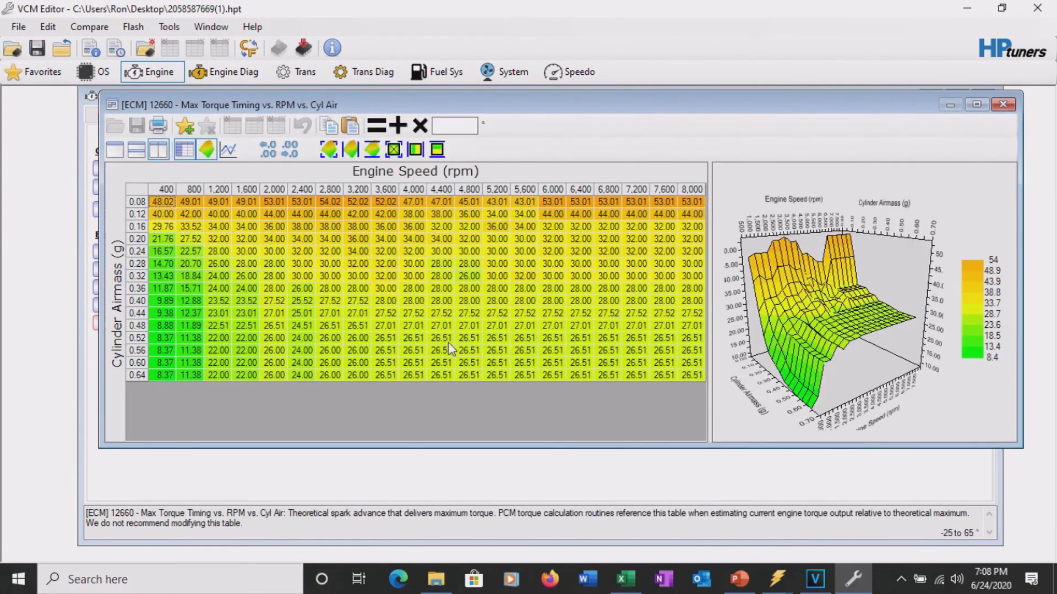
left_click(1003, 104)
left_click(481, 210)
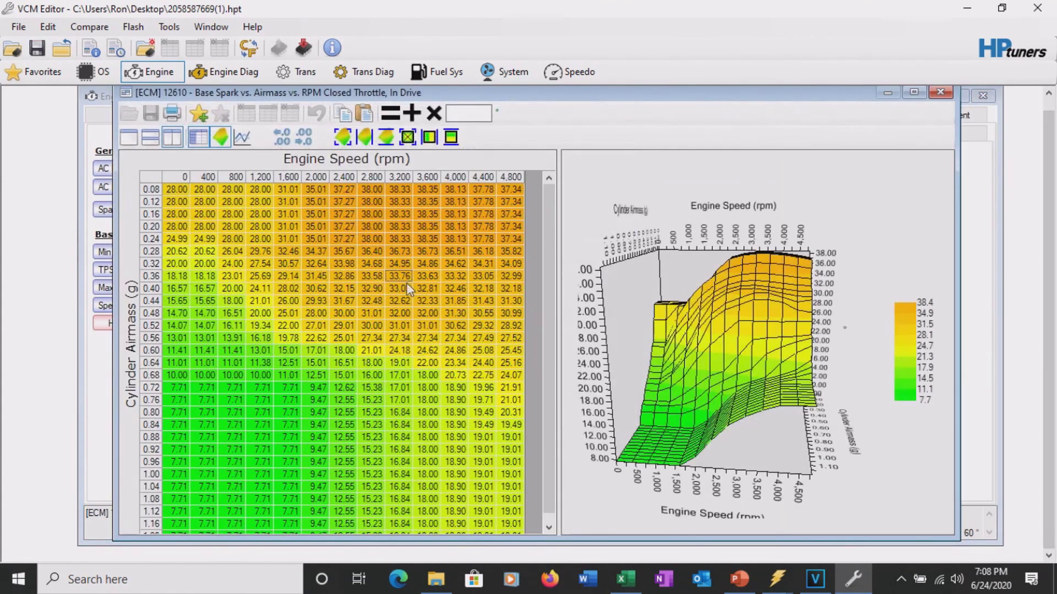
left_click(940, 92)
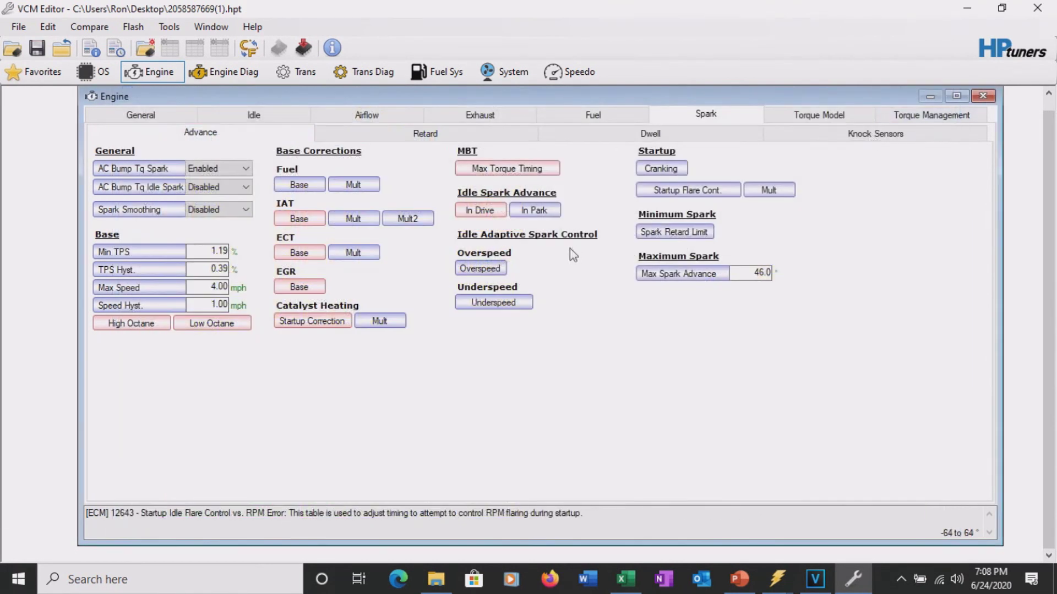
Set the In Park idle spark table's 0.24 g, 4,000 rpm cell to 1 and close the table
left_click(539, 208)
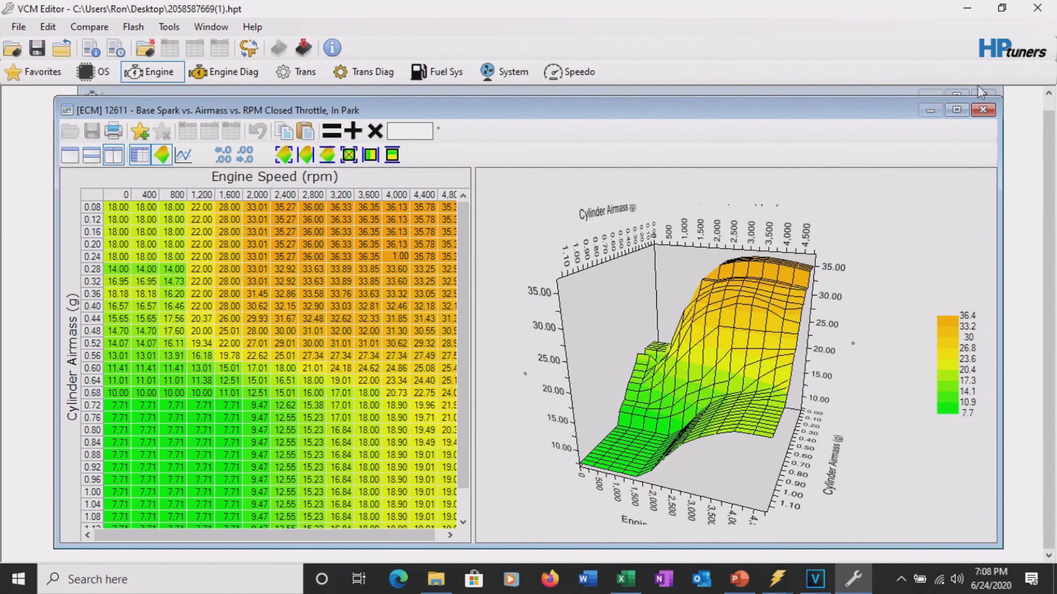
left_click(982, 110)
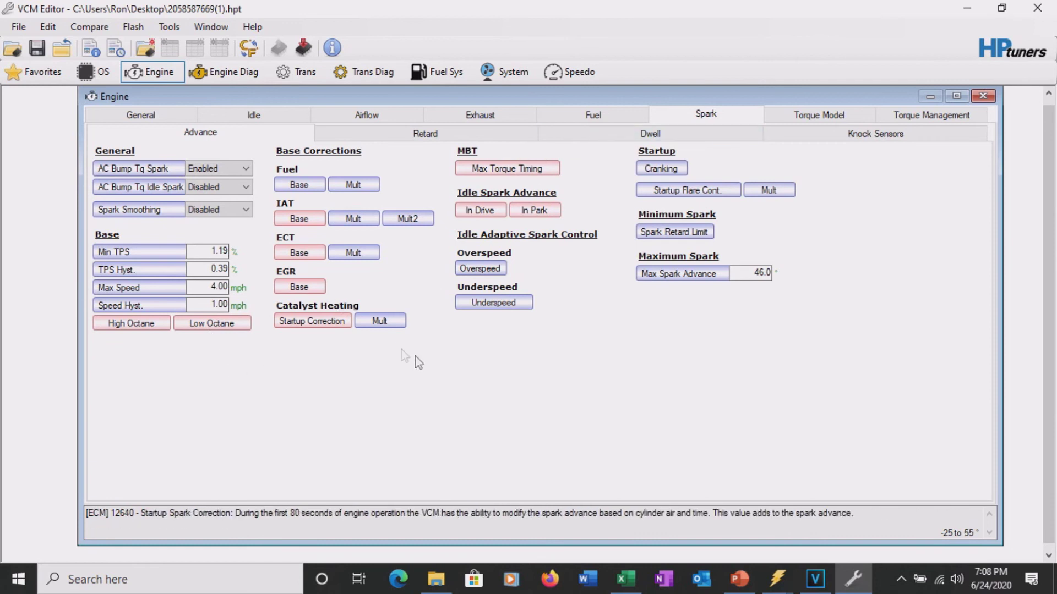
Review the catalyst heating Startup Correction table with its cylinder airmass axis and close it
left_click(311, 321)
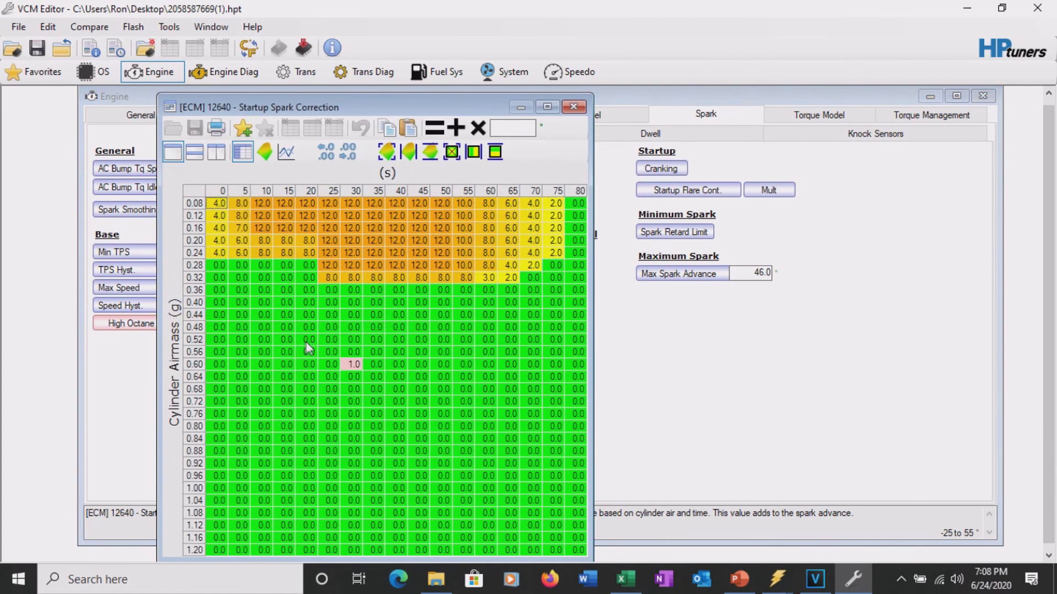
left_click(574, 107)
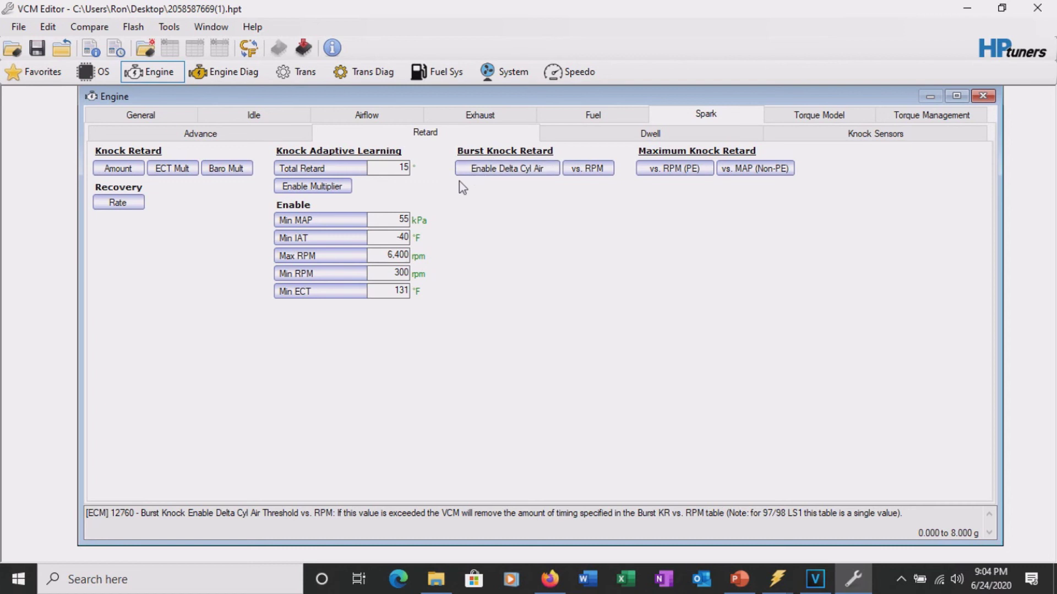
Multiply the entire Burst Knock Enable Delta Cyl Air Threshold vs. RPM table by .8 and close it
left_click(517, 171)
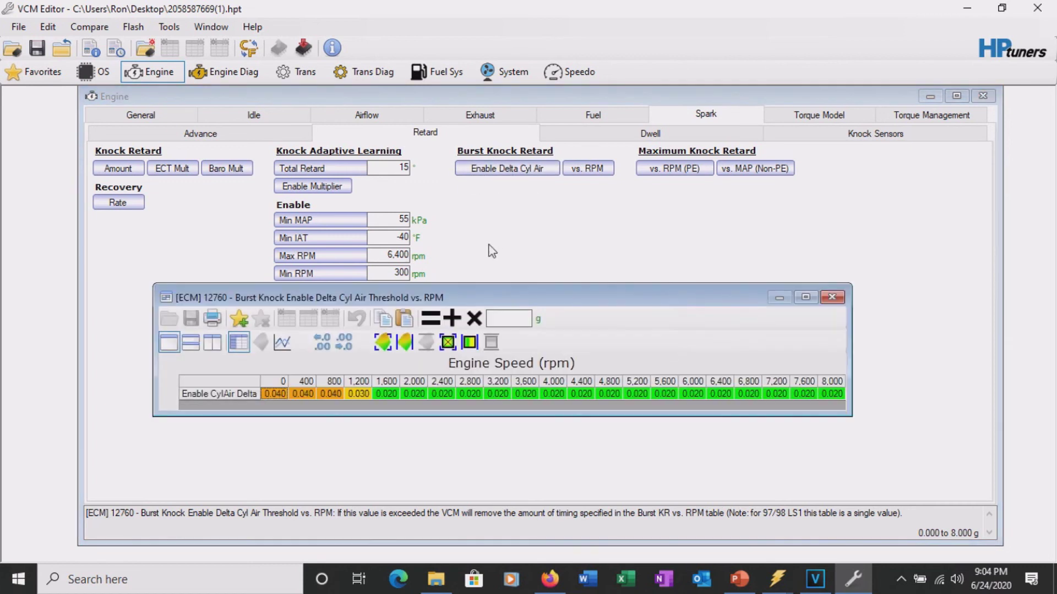
left_click(240, 383)
left_click(506, 321)
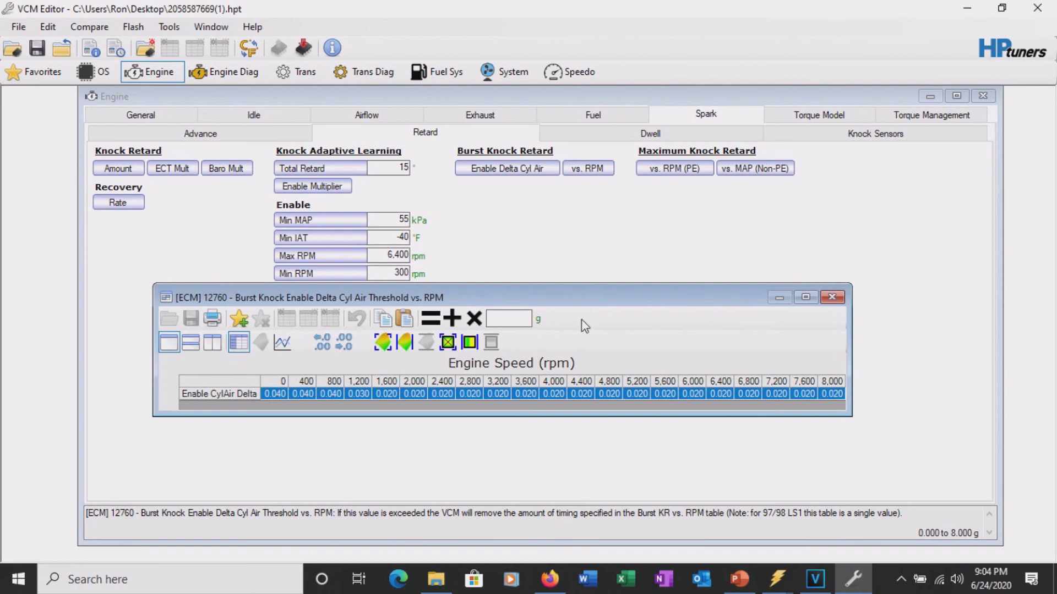
type(".8")
left_click(474, 318)
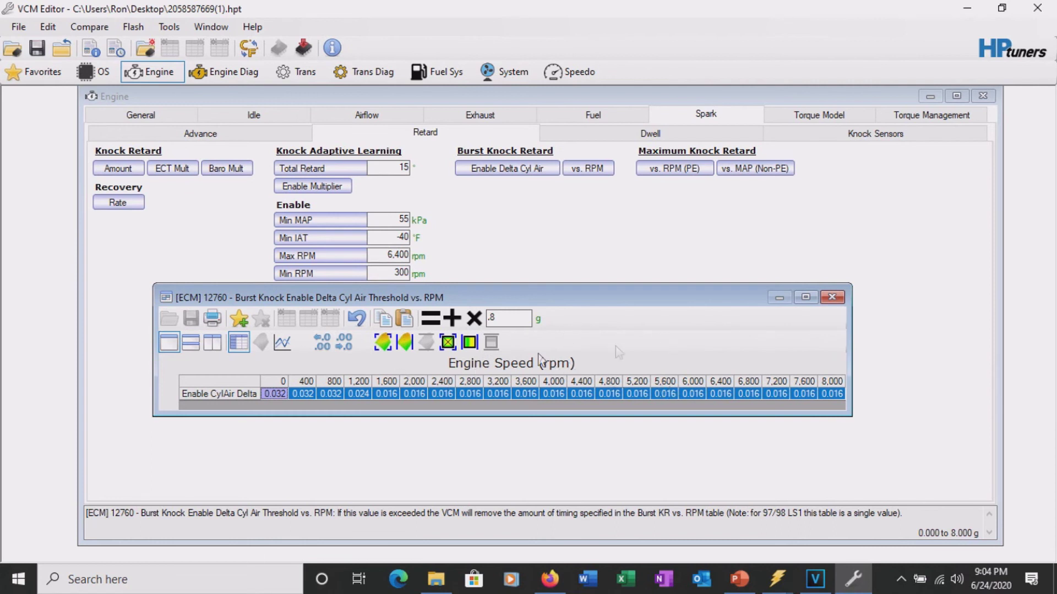
left_click(831, 297)
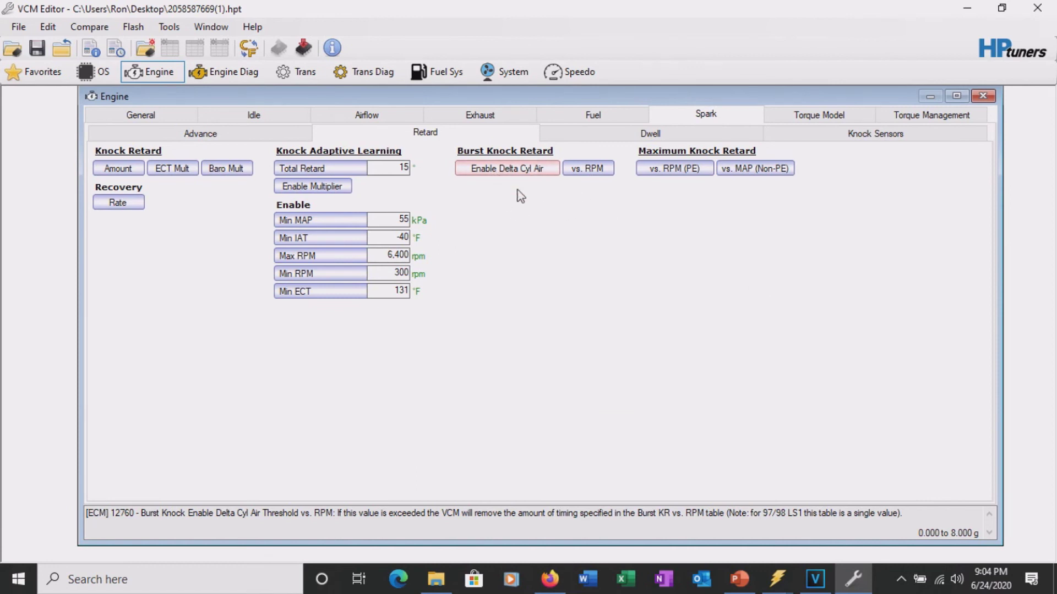
Check the spark Dwell and Knock Sensors settings for airmass-based tables, then return to the Retard settings
left_click(634, 136)
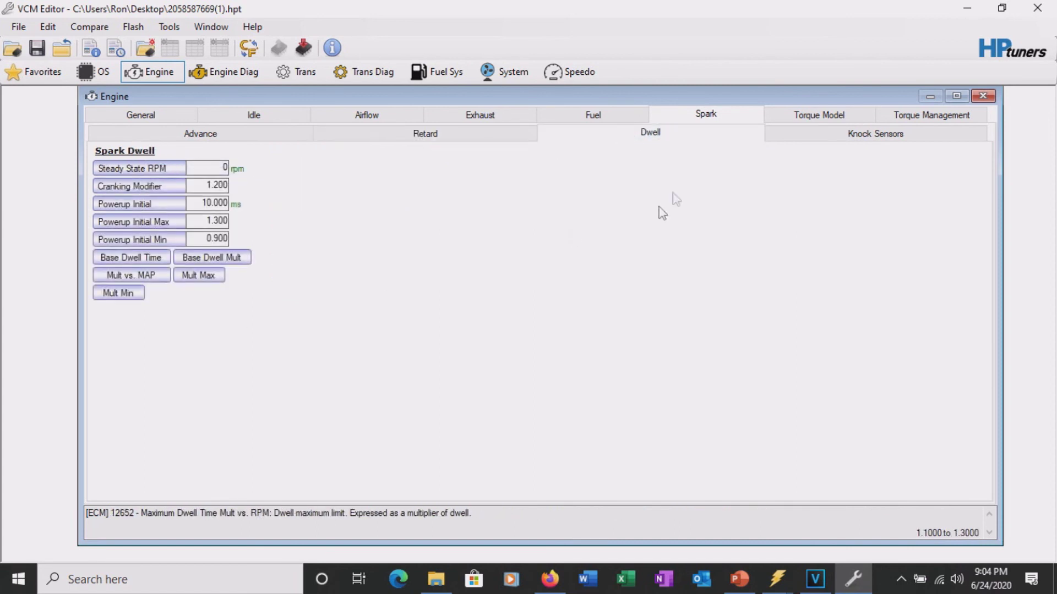
left_click(809, 134)
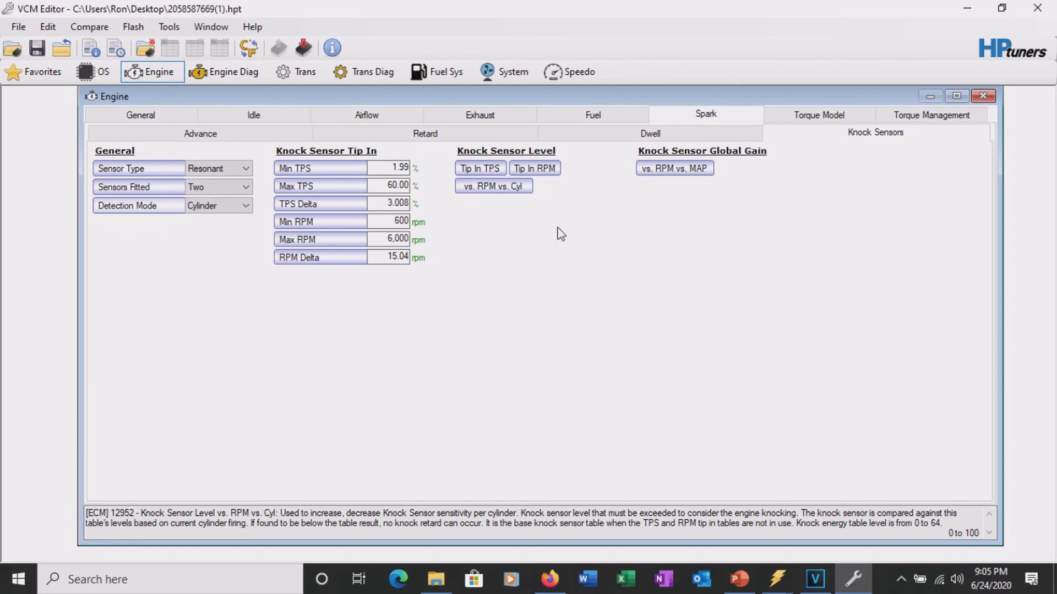
left_click(453, 133)
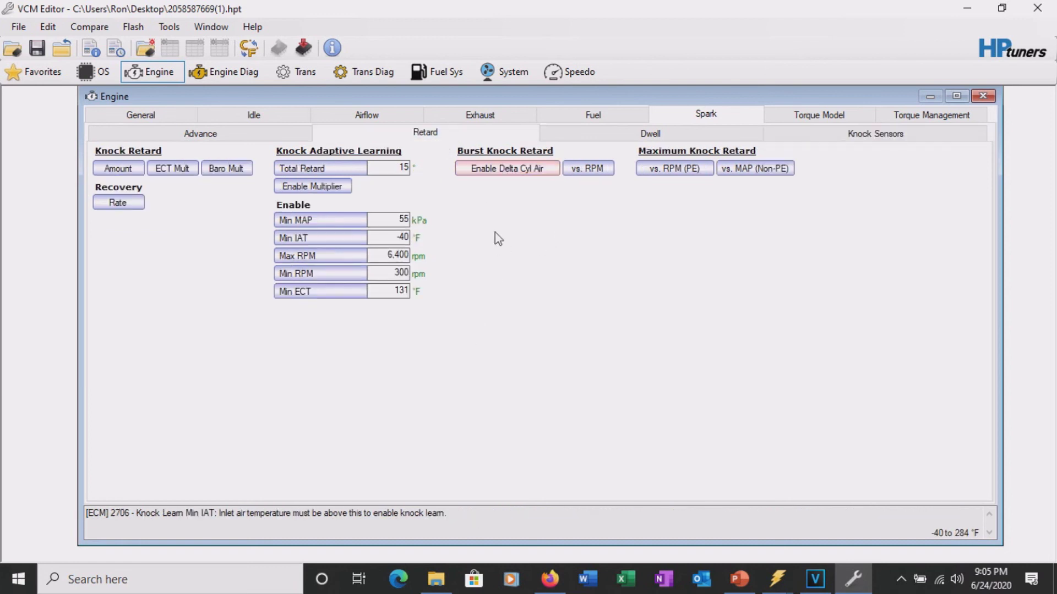